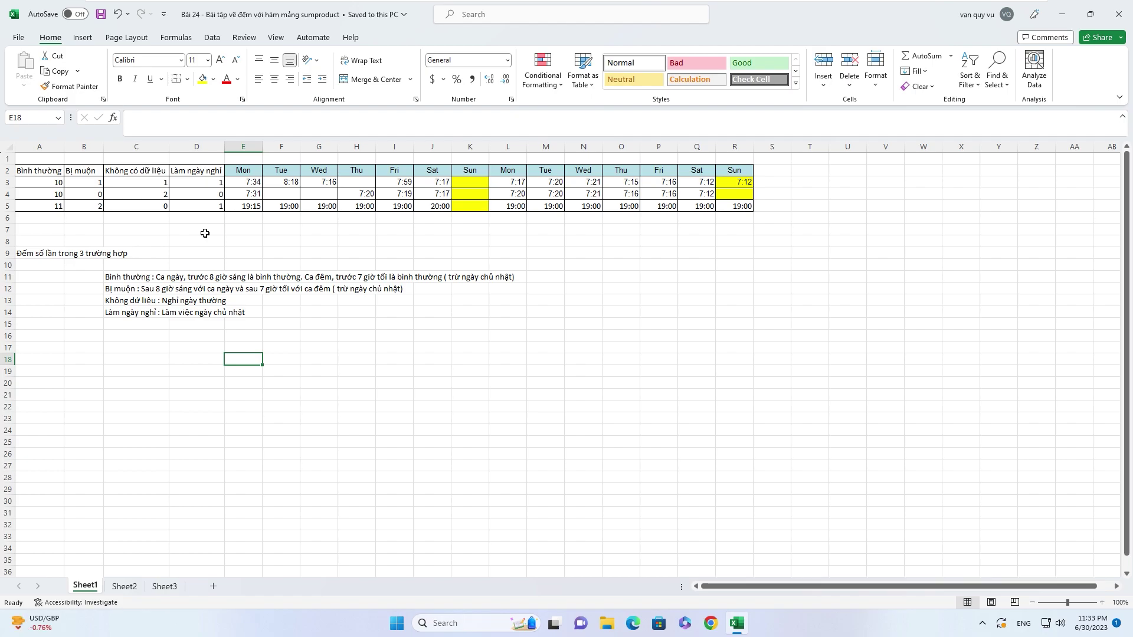
Delete the existing count values in cells A3 through D5
{"action": "left_click", "coordinate": [207, 230]}
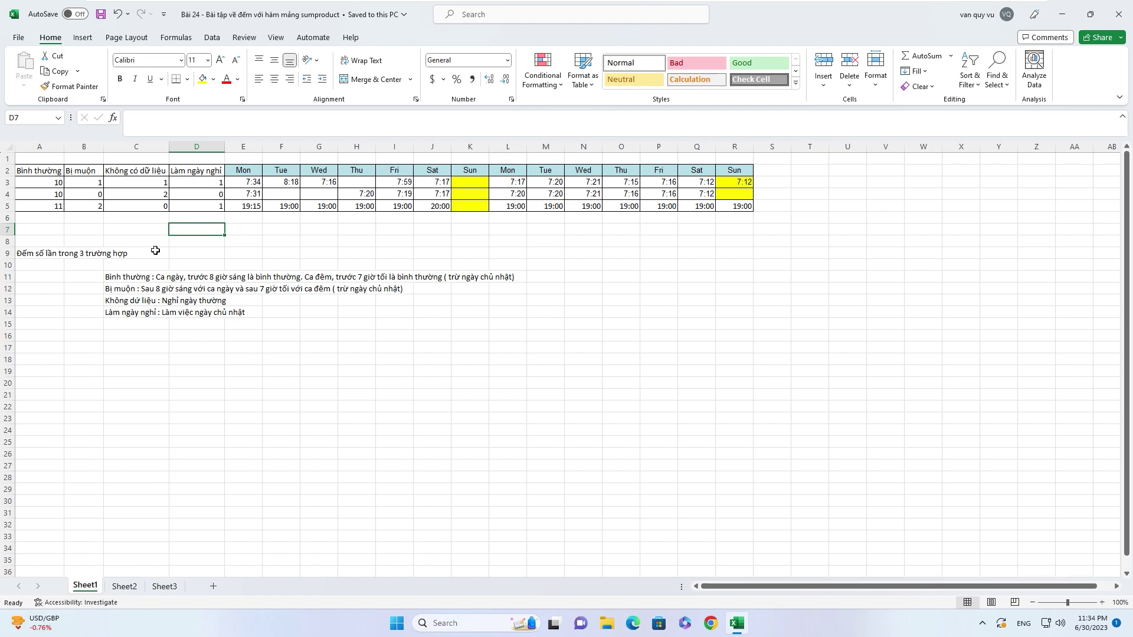
{"action": "left_click", "coordinate": [199, 244]}
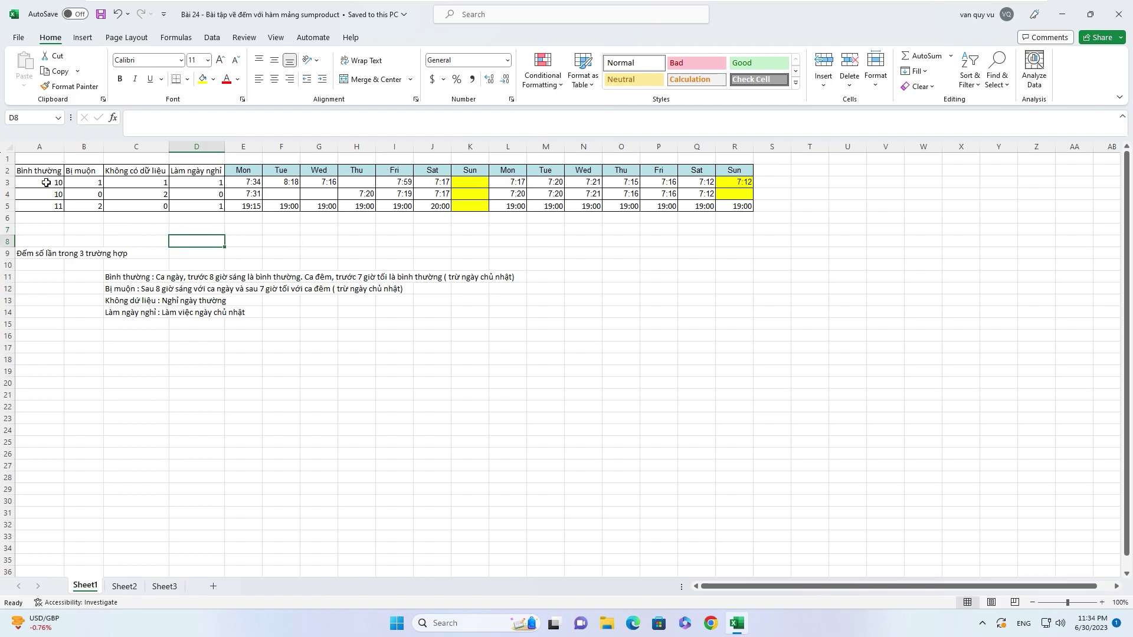
{"action": "left_click", "coordinate": [155, 230]}
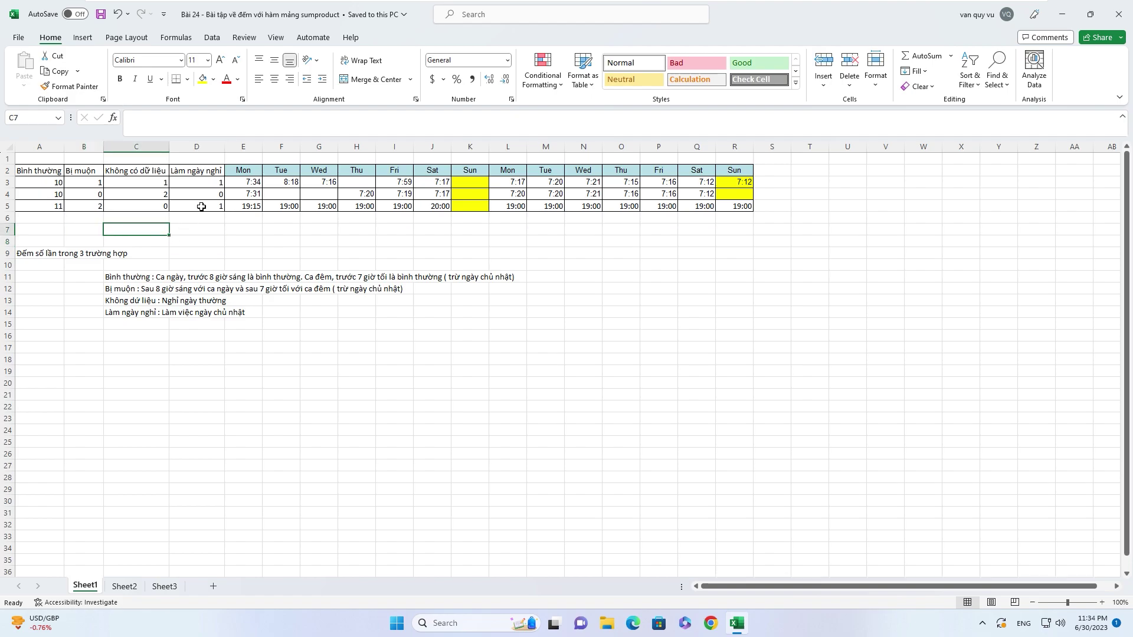
{"action": "left_click_drag", "start_coordinate": [202, 207], "coordinate": [42, 179]}
{"action": "key", "text": "Delete"}
{"action": "left_click", "coordinate": [188, 250]}
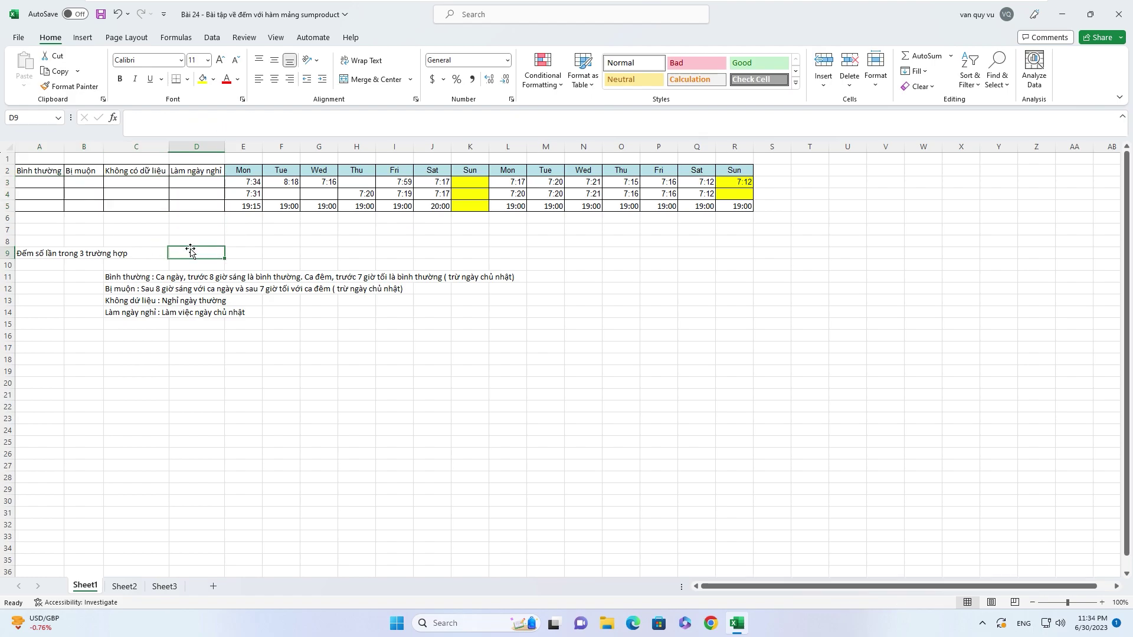
{"action": "left_click", "coordinate": [199, 231]}
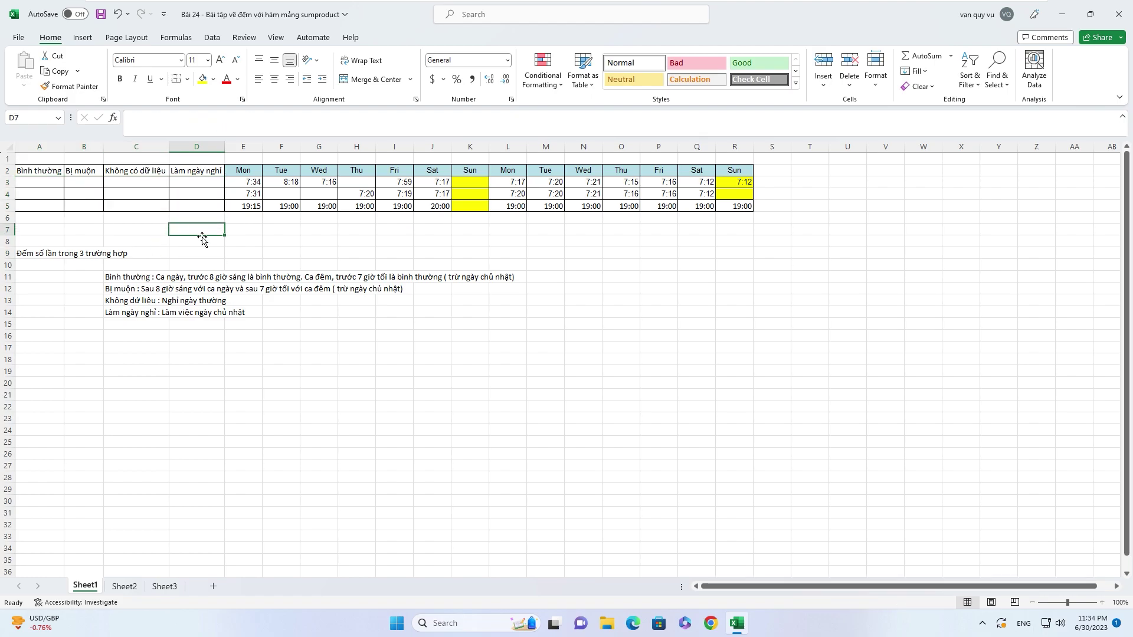
{"action": "left_click", "coordinate": [204, 244]}
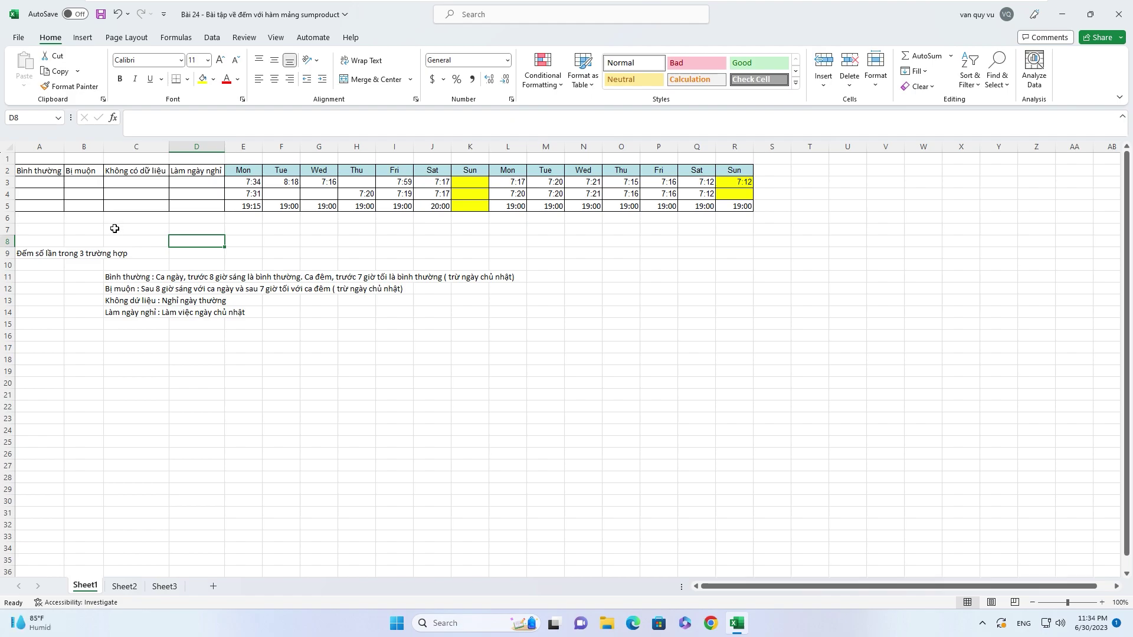
{"action": "left_click", "coordinate": [132, 228]}
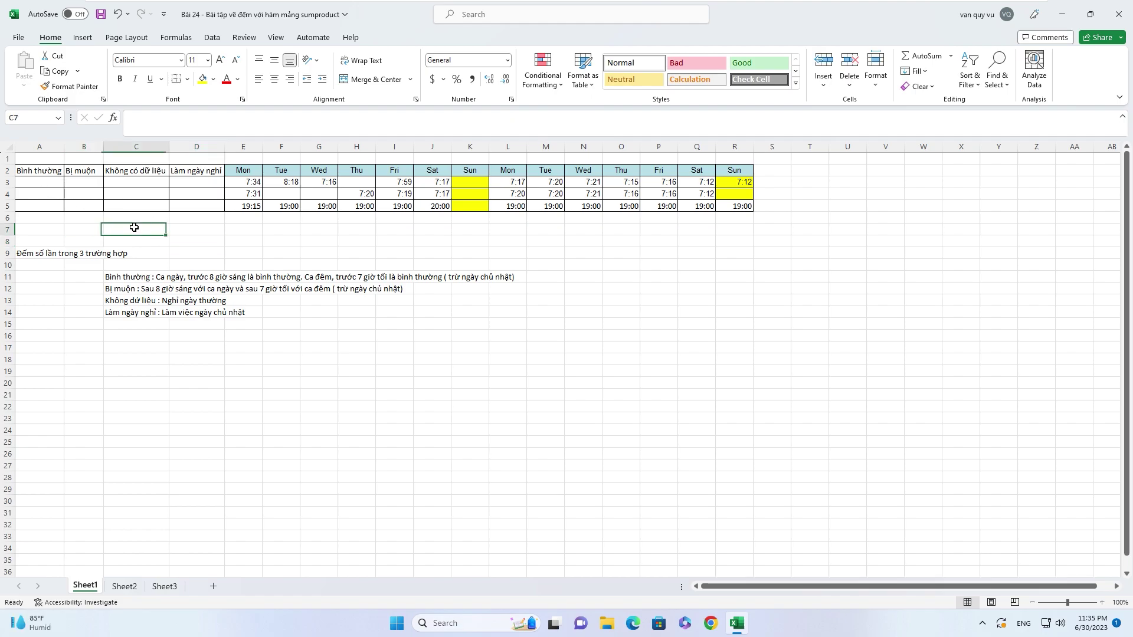
In A3, type =sumproduct((E3:R3<=time(8,0,0))*(E2:R2<>"Sun")*(E3:R3<>"")) to count on-time days
{"action": "left_click", "coordinate": [35, 180]}
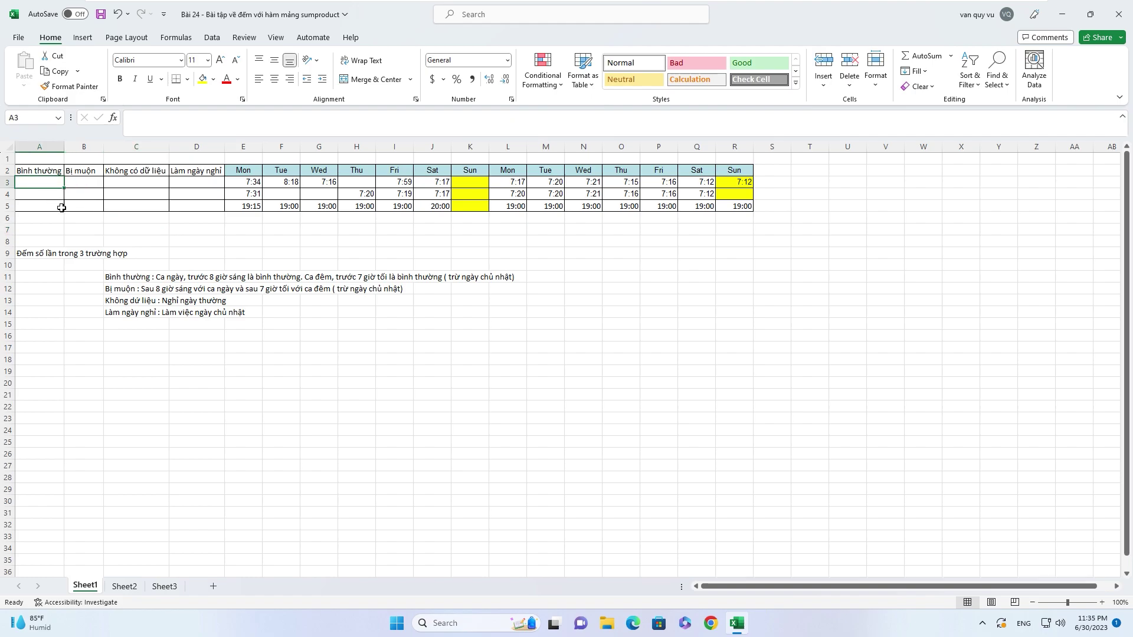
{"action": "type", "text": "=sumproduct"}
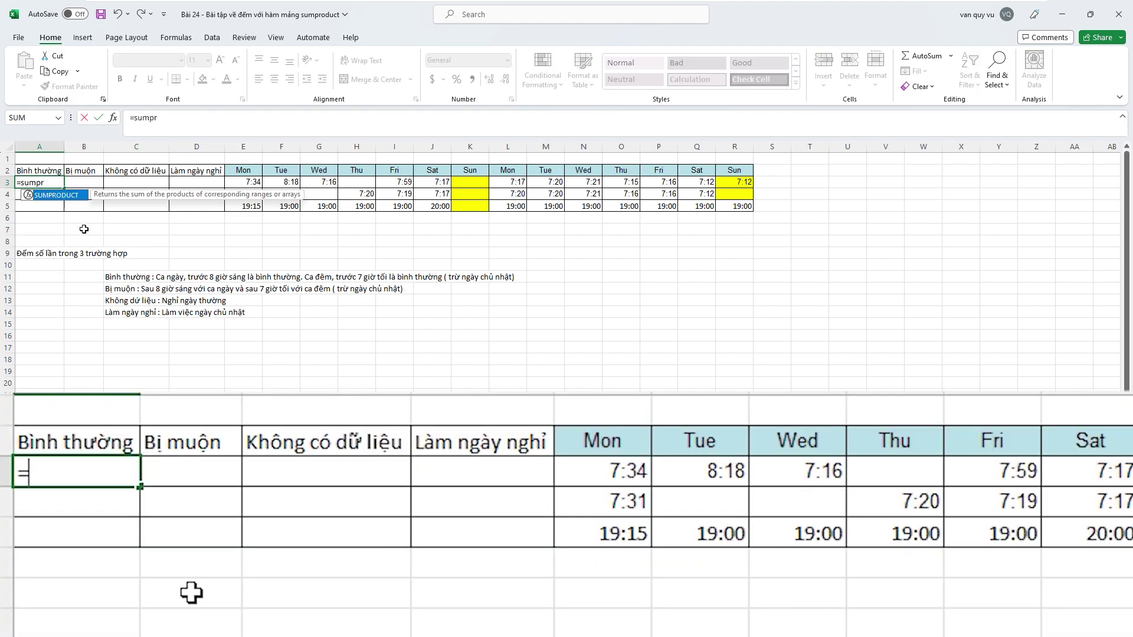
{"action": "type", "text": "(("}
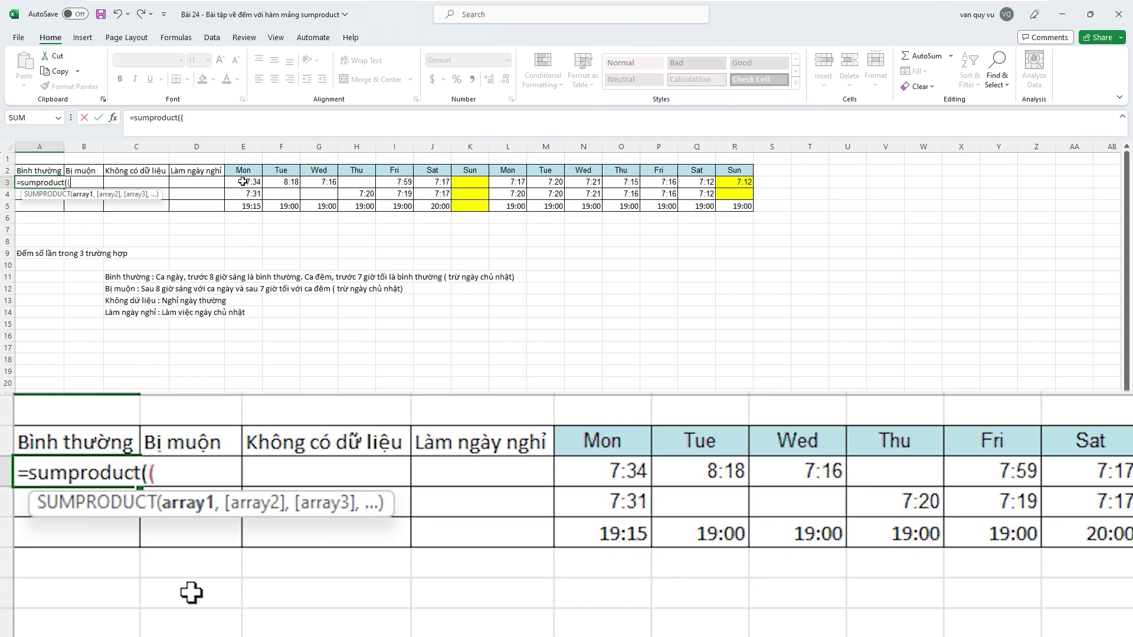
{"action": "left_click_drag", "start_coordinate": [245, 181], "coordinate": [734, 183]}
{"action": "type", "text": "<"}
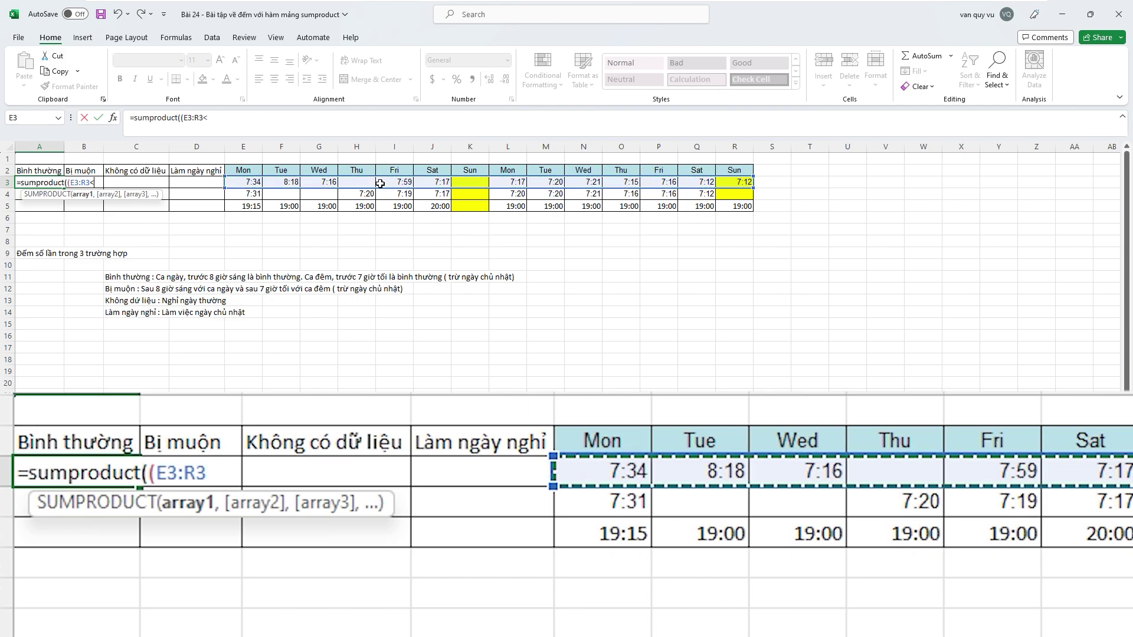
{"action": "type", "text": "time"}
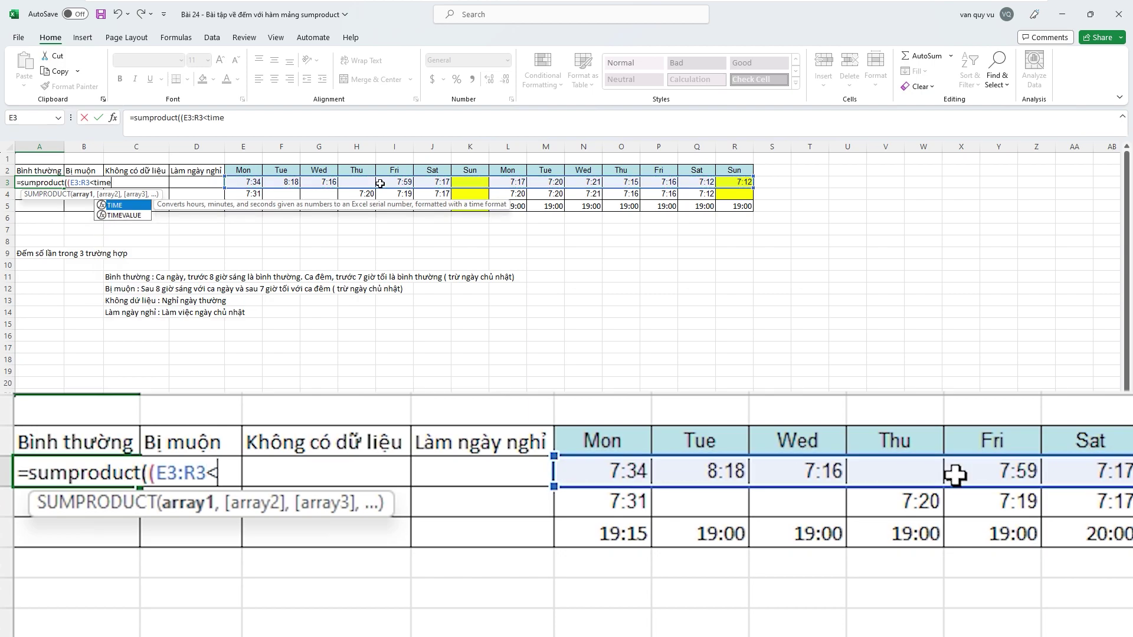
{"action": "type", "text": "(8,"}
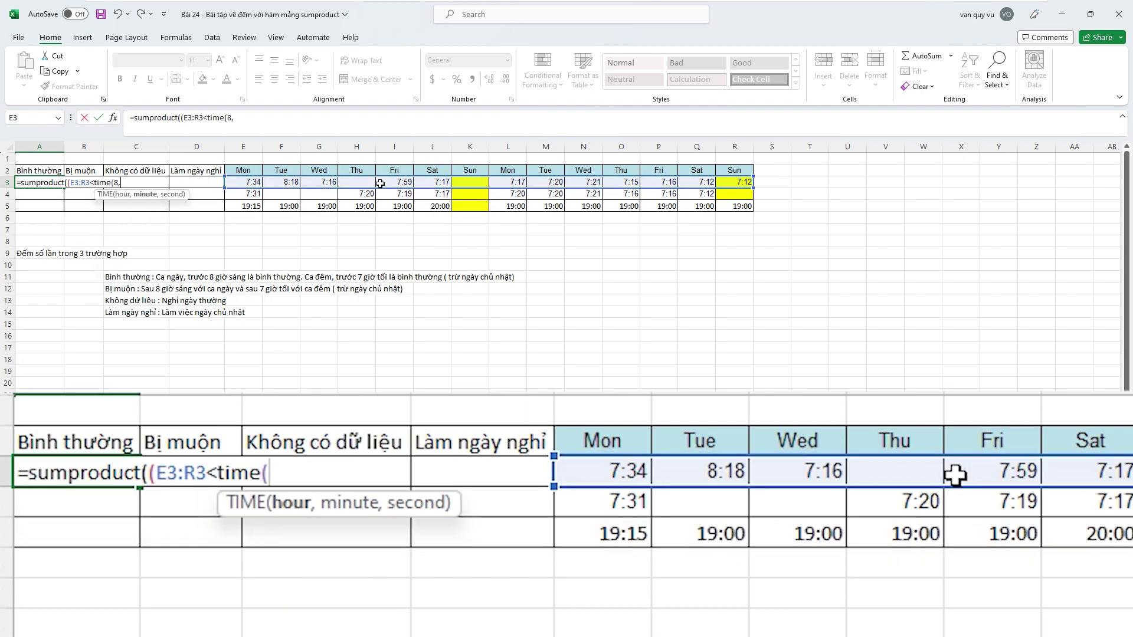
{"action": "type", "text": "0,0)"}
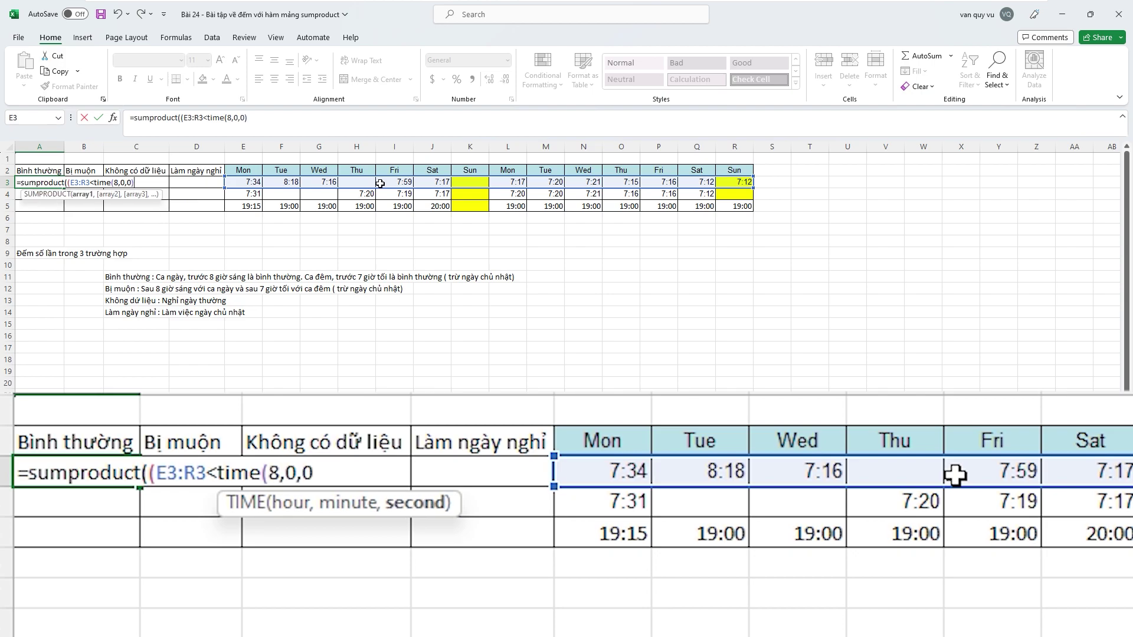
{"action": "type", "text": ")*("}
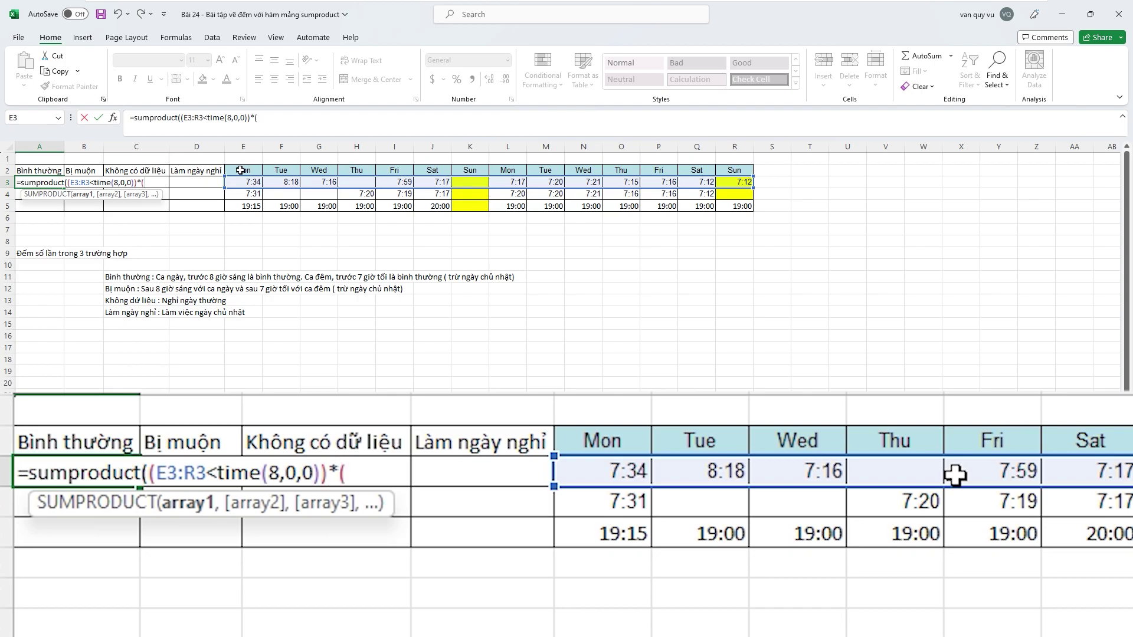
{"action": "left_click_drag", "start_coordinate": [243, 171], "coordinate": [734, 175]}
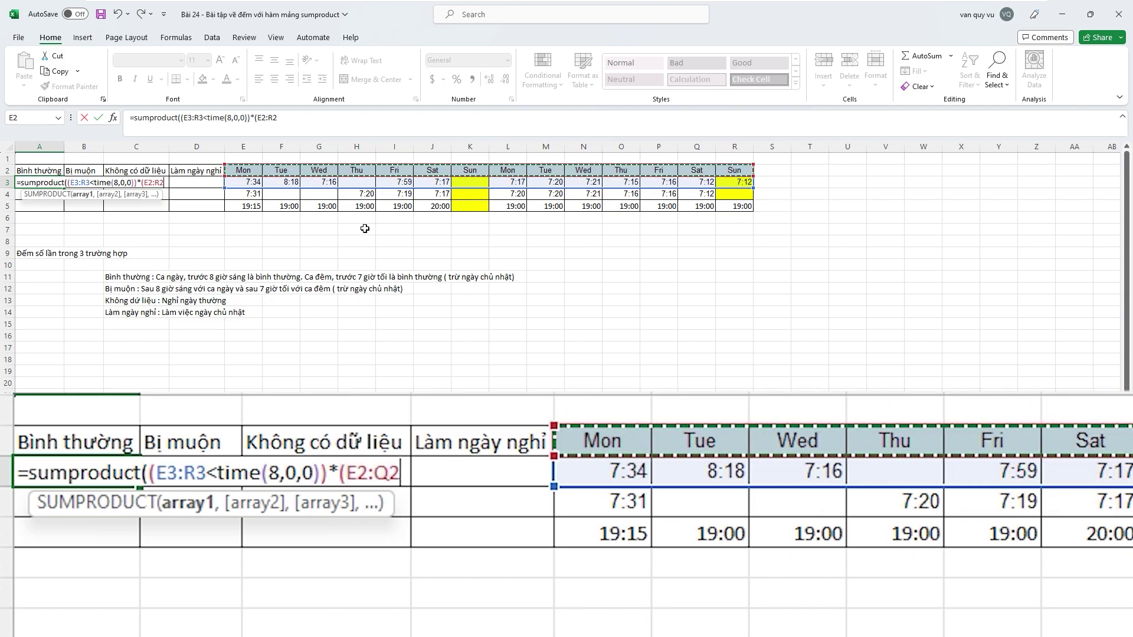
{"action": "type", "text": "<>\"Su"}
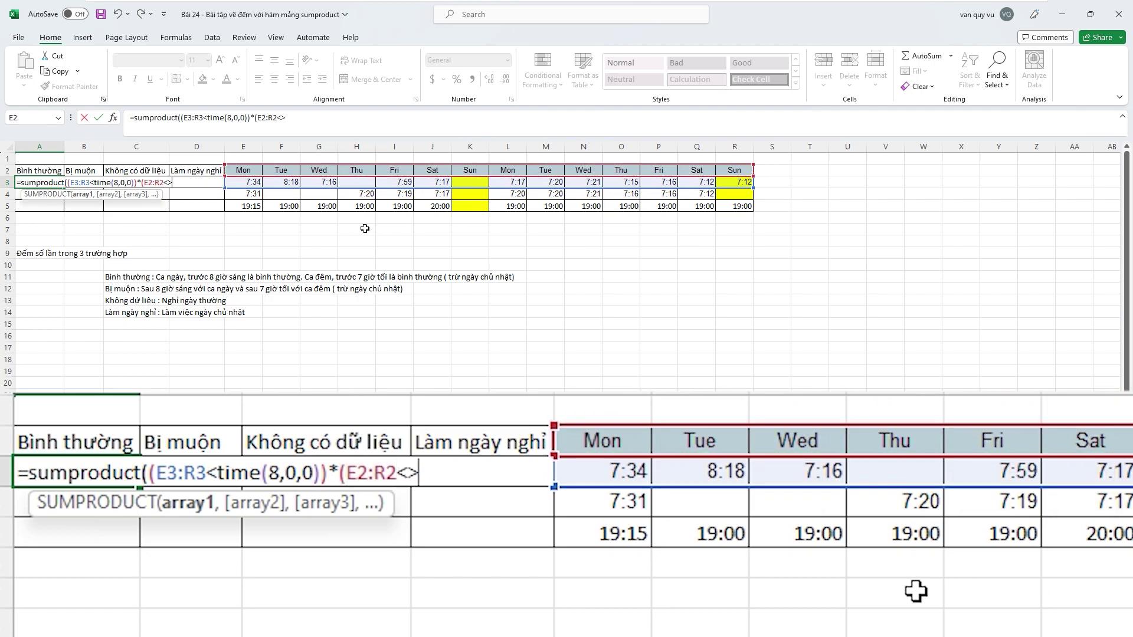
{"action": "type", "text": "n"}
{"action": "type", "text": "\""}
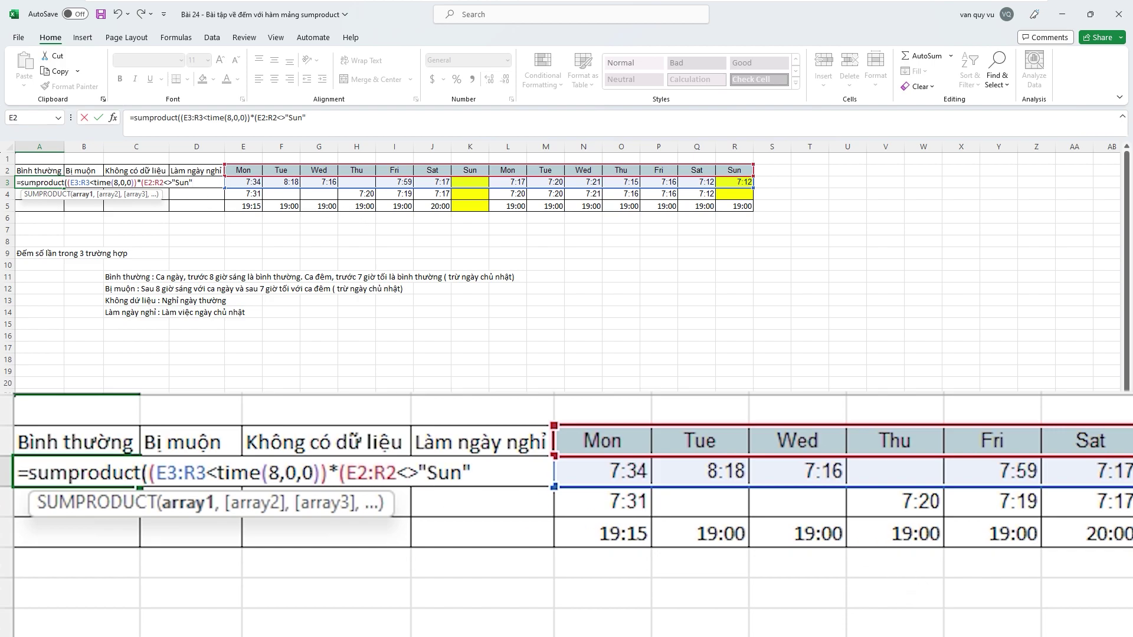
{"action": "left_click", "coordinate": [96, 182]}
{"action": "type", "text": "="}
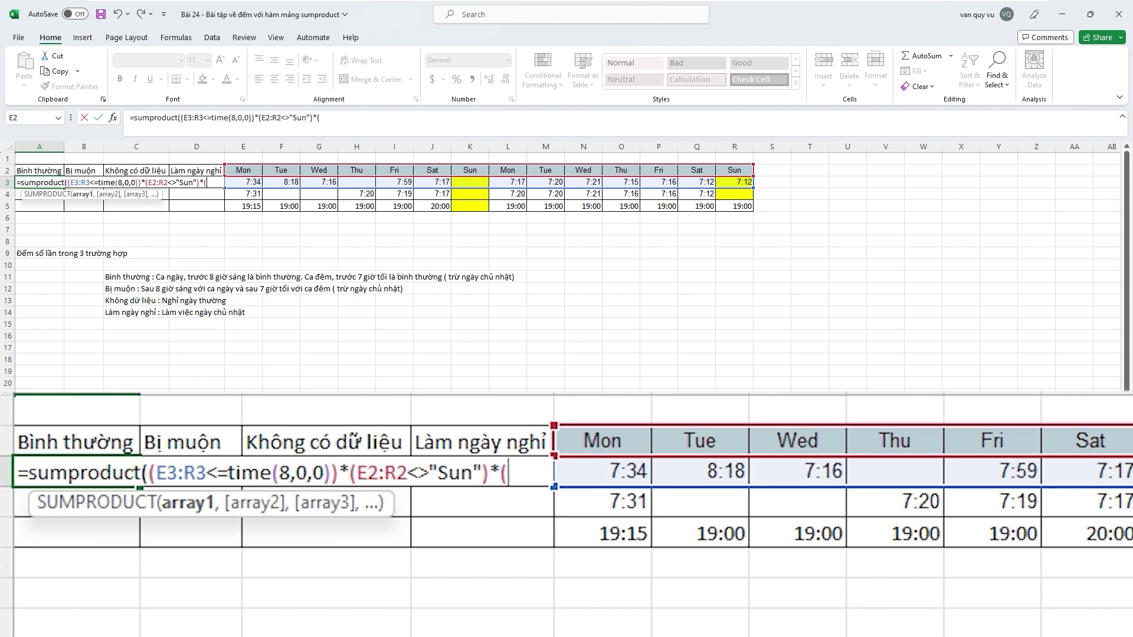
{"action": "left_click_drag", "start_coordinate": [245, 181], "coordinate": [735, 182]}
{"action": "type", "text": "<>"}
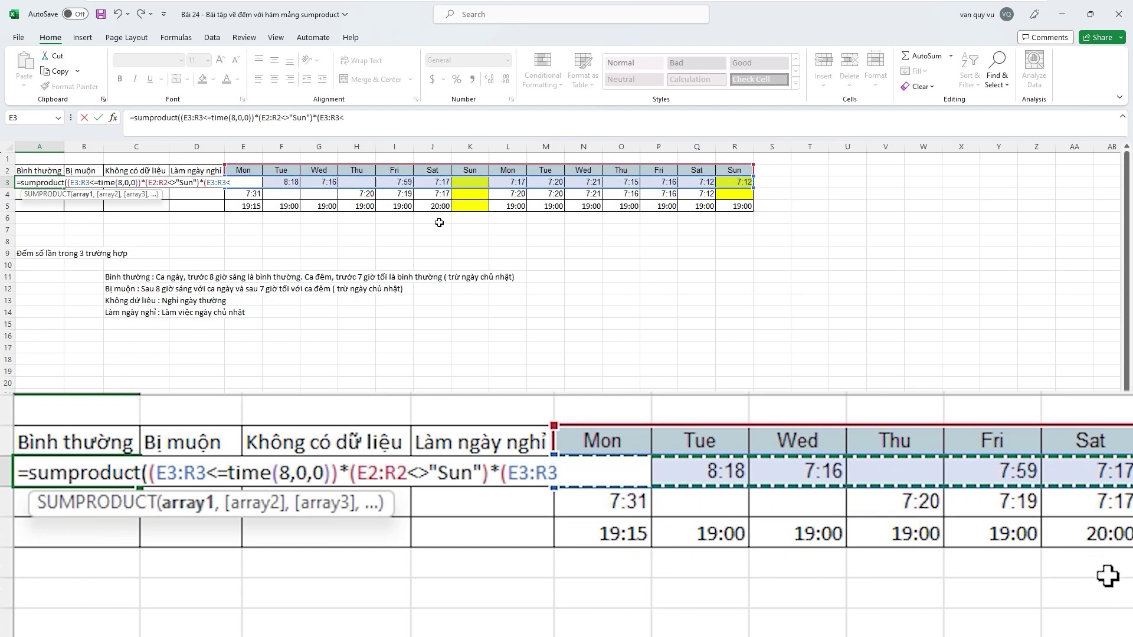
{"action": "type", "text": "\"\""}
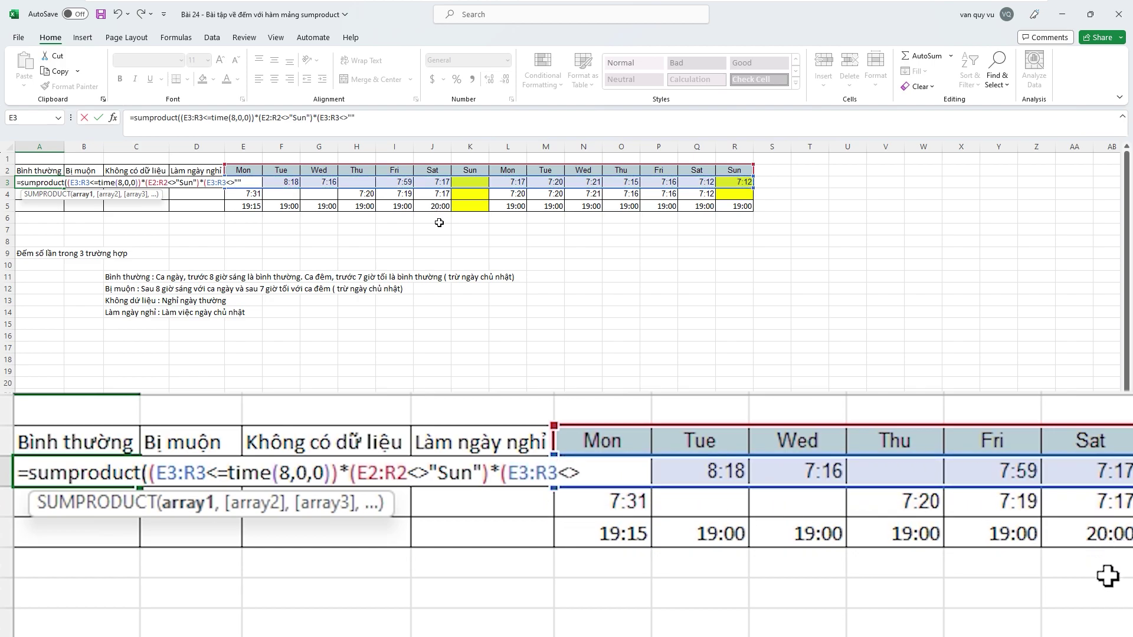
{"action": "type", "text": ")"}
{"action": "type", "text": ")"}
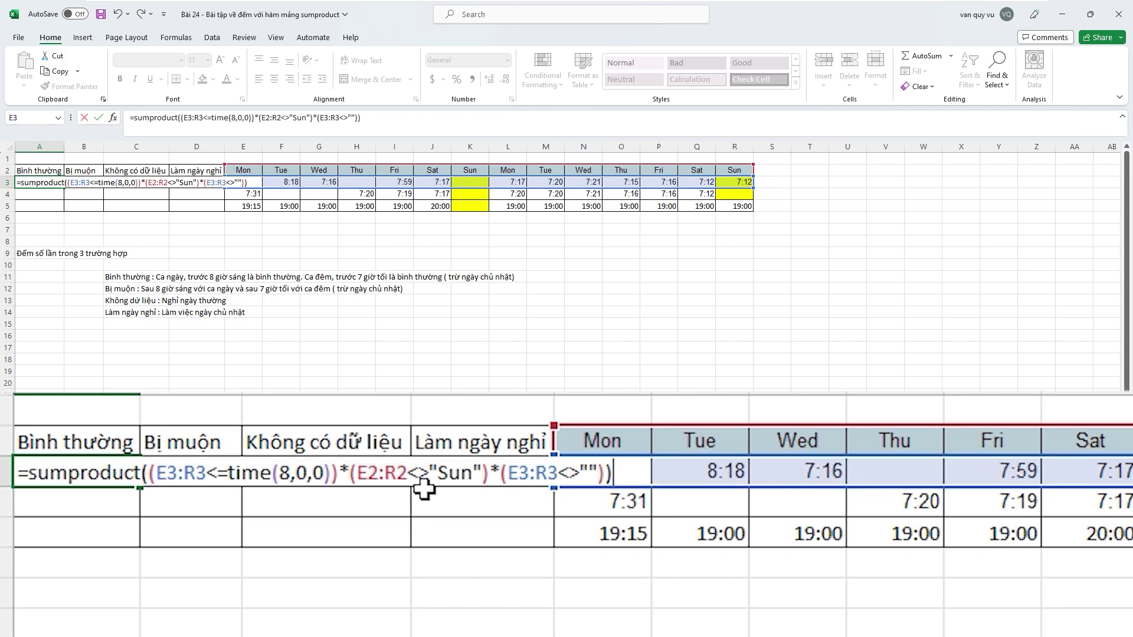
Make the E2:R2 reference absolute as $E$2:$R$2 and commit A3, which returns 10
{"action": "left_click_drag", "start_coordinate": [147, 183], "coordinate": [168, 182]}
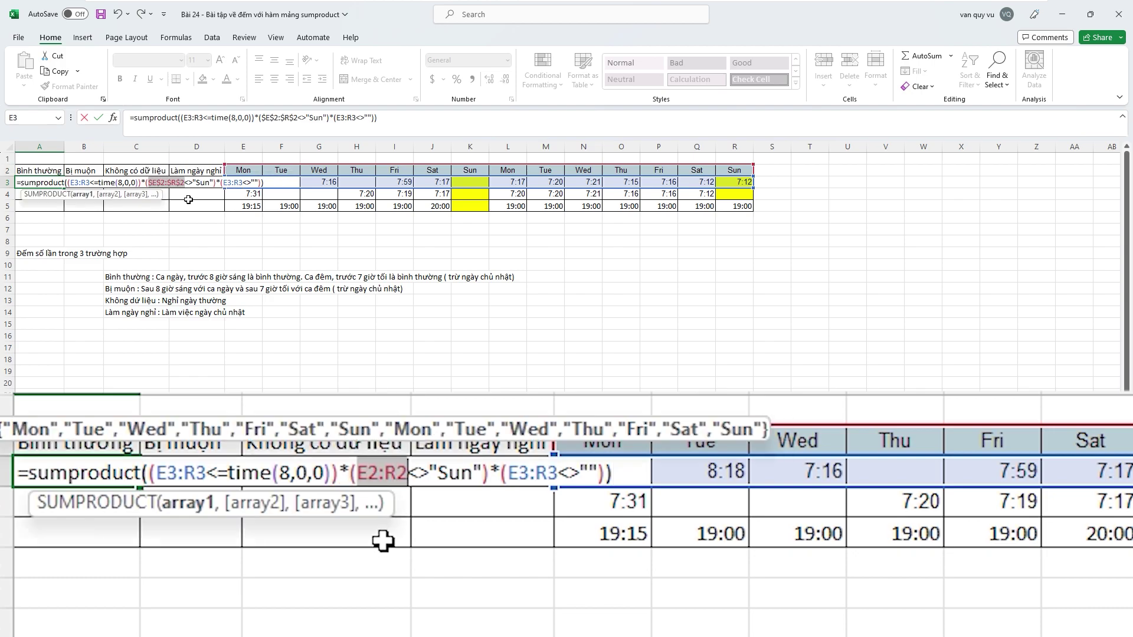
{"action": "key", "text": "F4"}
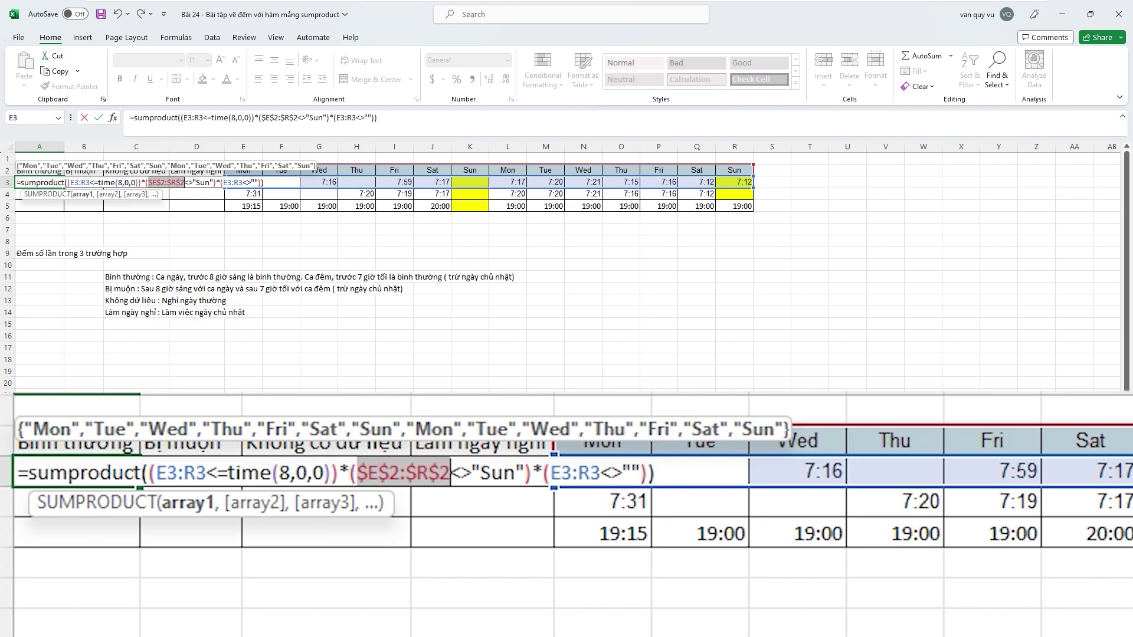
{"action": "key", "text": "Right"}
{"action": "key", "text": "End"}
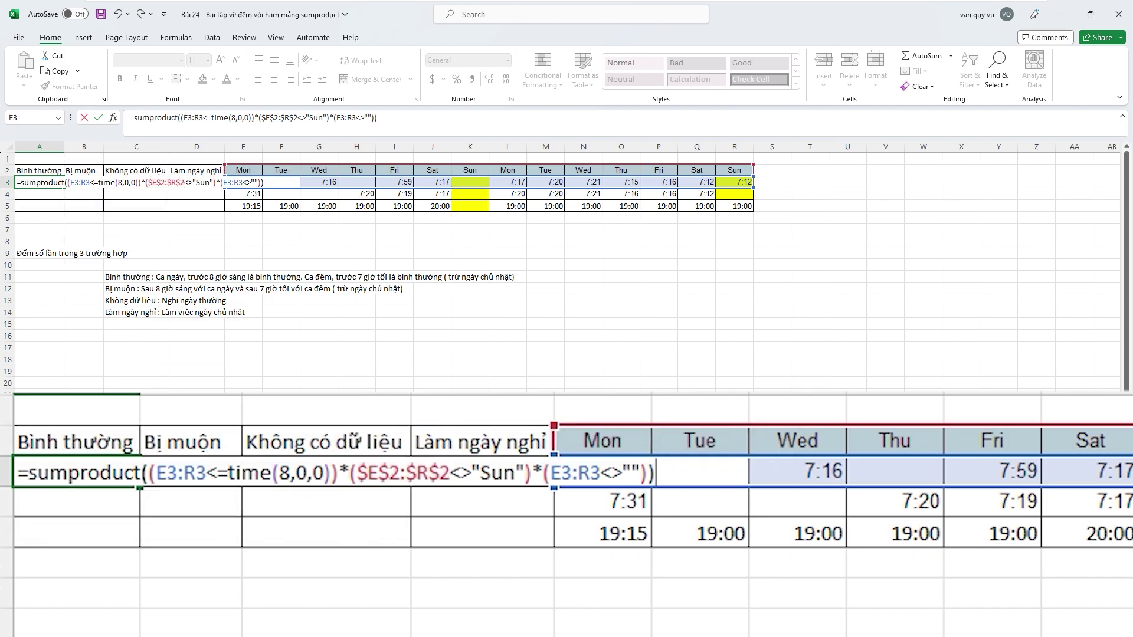
{"action": "key", "text": "Return"}
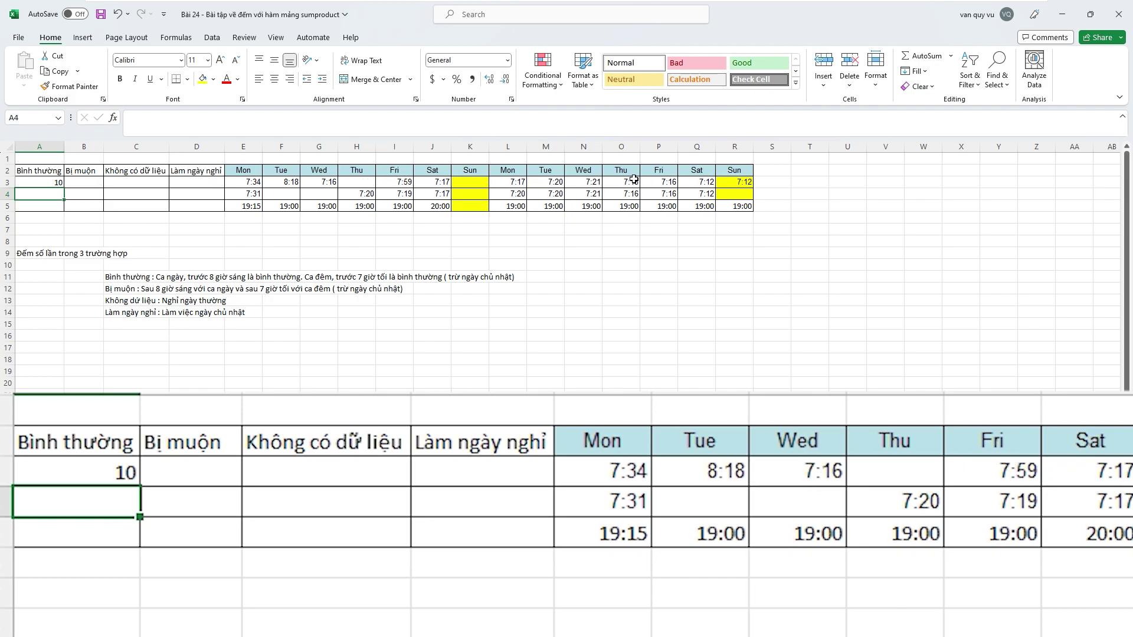
Enter a SUMPRODUCT in B3 counting non-Sunday, non-blank row 3 times after 8:00, giving 1
{"action": "left_click", "coordinate": [281, 184]}
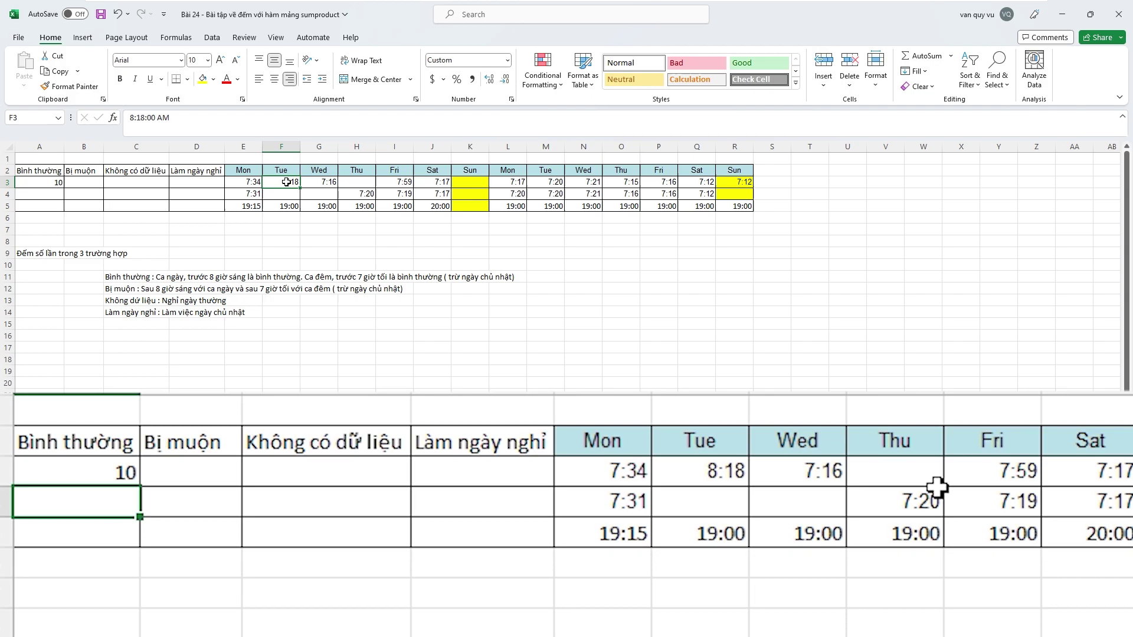
{"action": "left_click", "coordinate": [94, 181]}
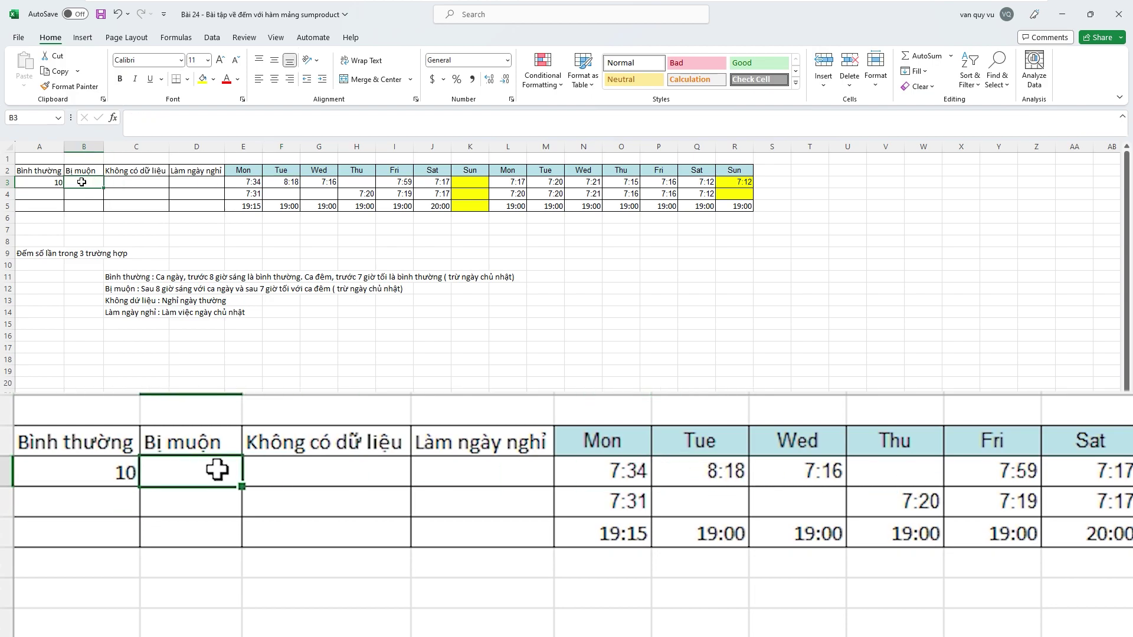
{"action": "type", "text": "=sum"}
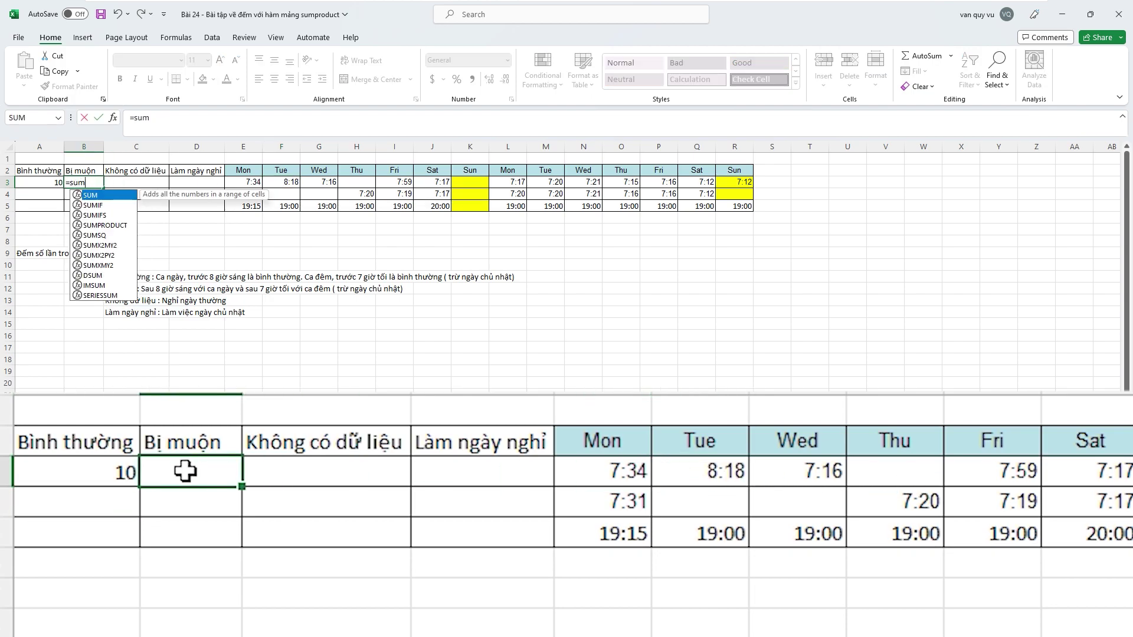
{"action": "type", "text": "produ"}
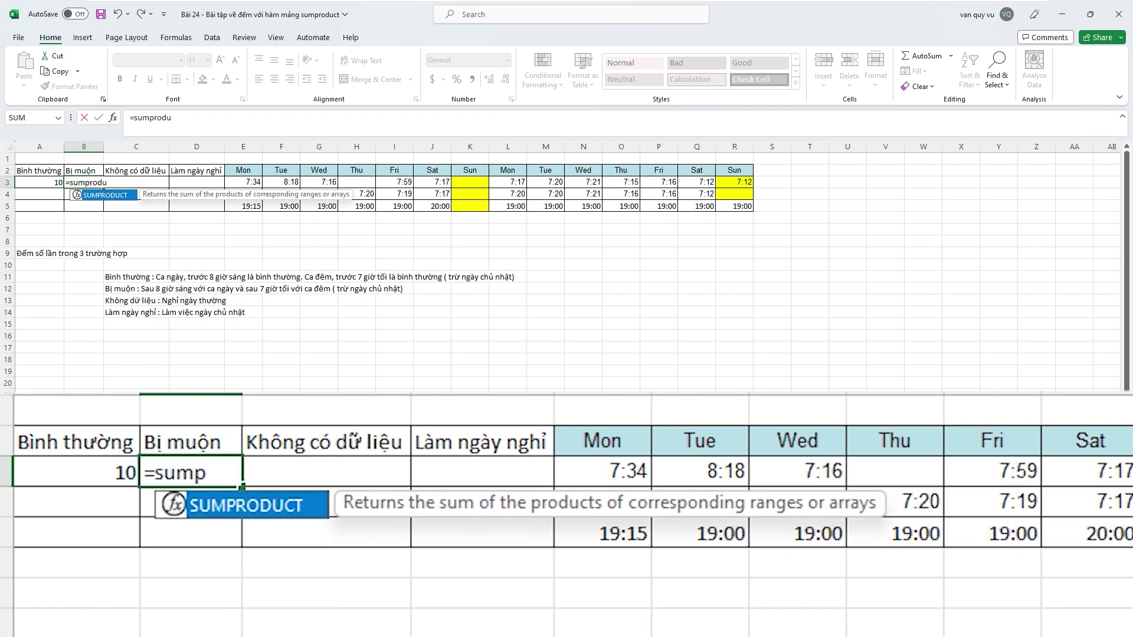
{"action": "type", "text": "ct(("}
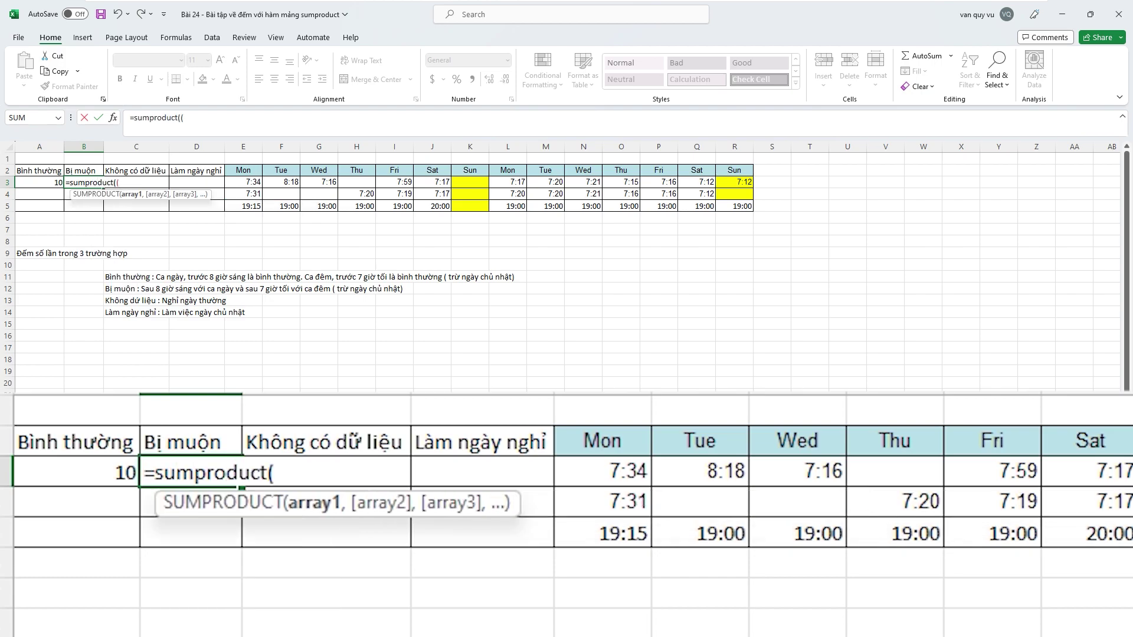
{"action": "left_click_drag", "start_coordinate": [236, 183], "coordinate": [699, 183]}
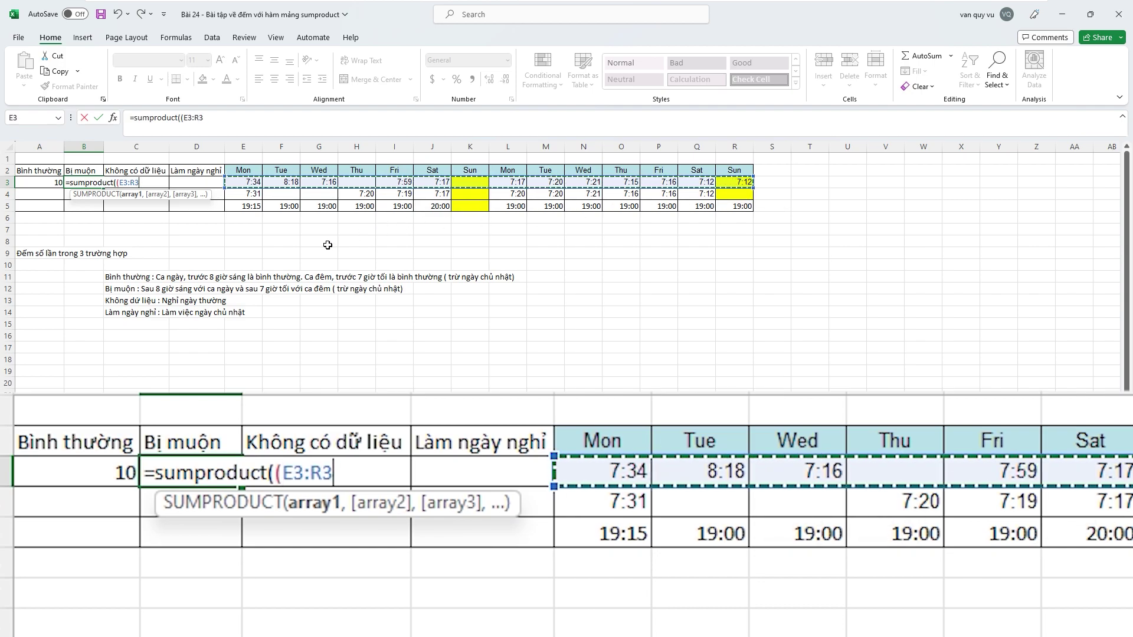
{"action": "left_click_drag", "start_coordinate": [700, 183], "coordinate": [734, 183]}
{"action": "type", "text": ">t"}
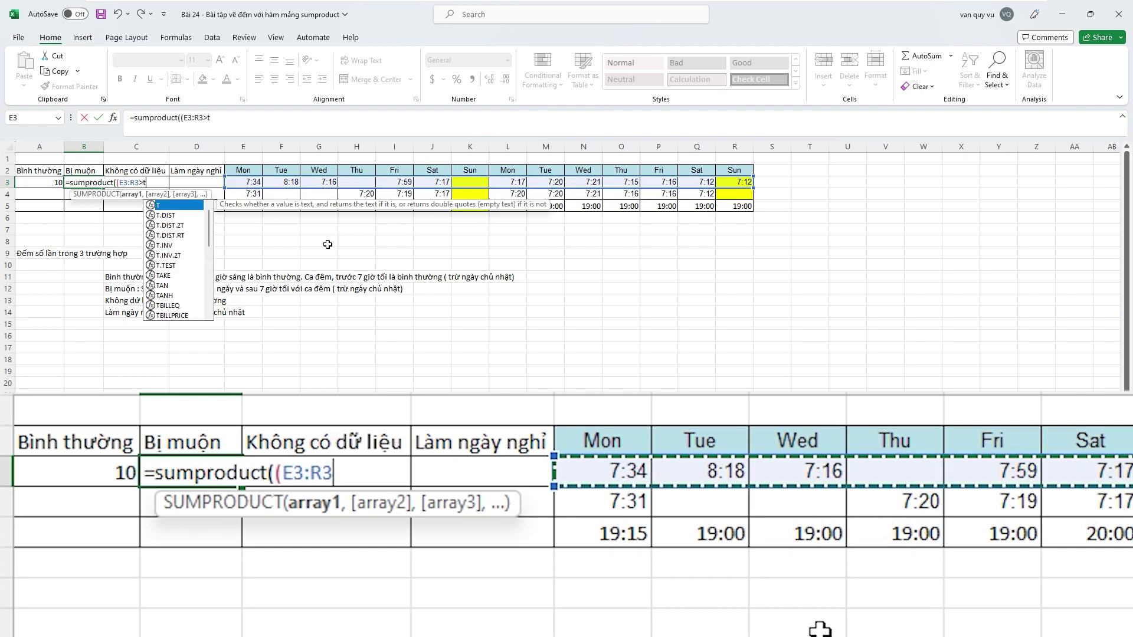
{"action": "type", "text": "ime(8"}
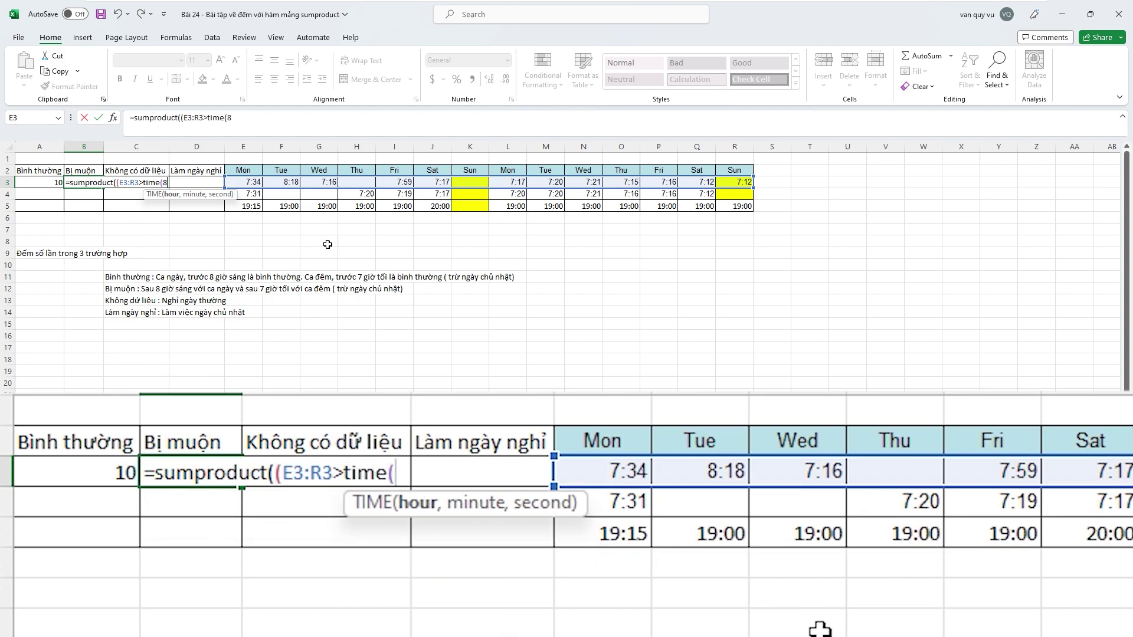
{"action": "type", "text": ",0,0"}
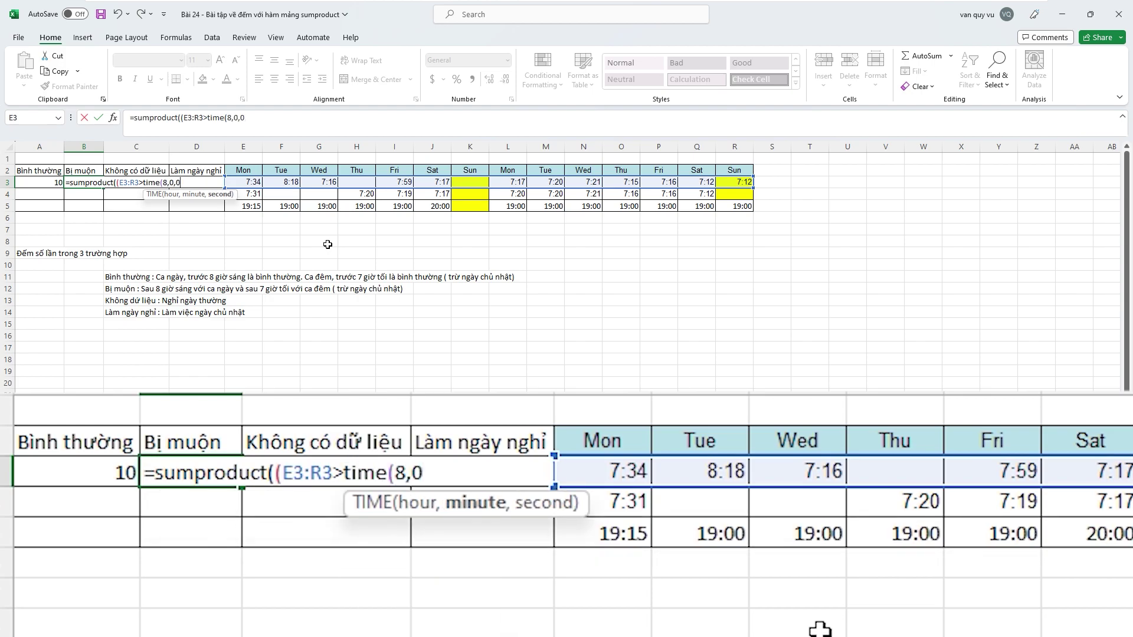
{"action": "type", "text": "))"}
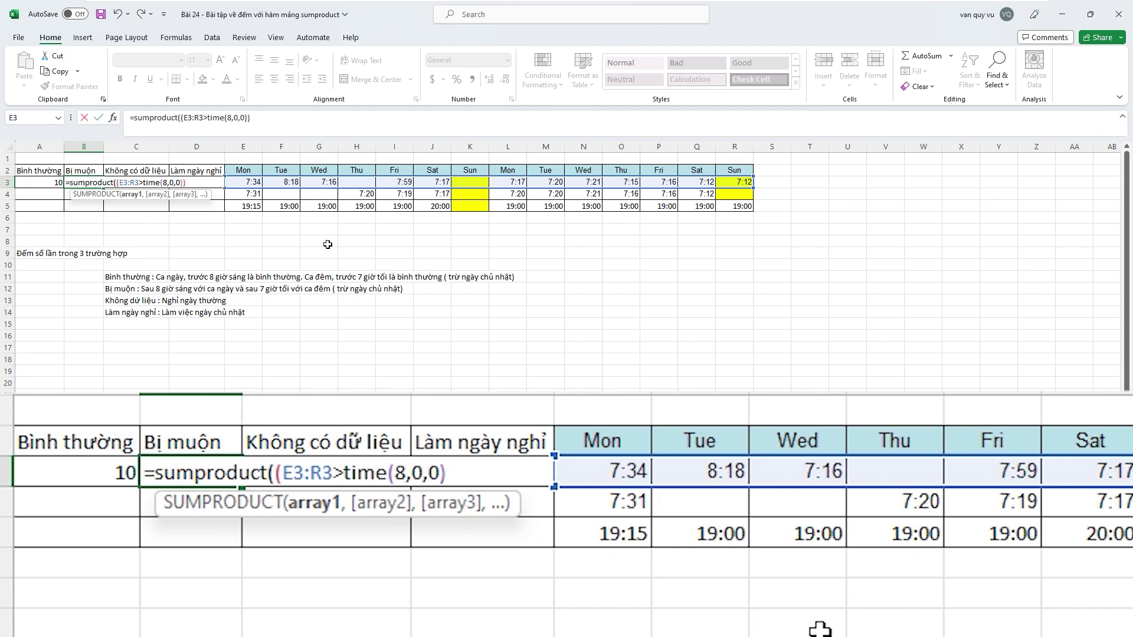
{"action": "type", "text": "*"}
{"action": "left_click_drag", "start_coordinate": [243, 171], "coordinate": [735, 171]}
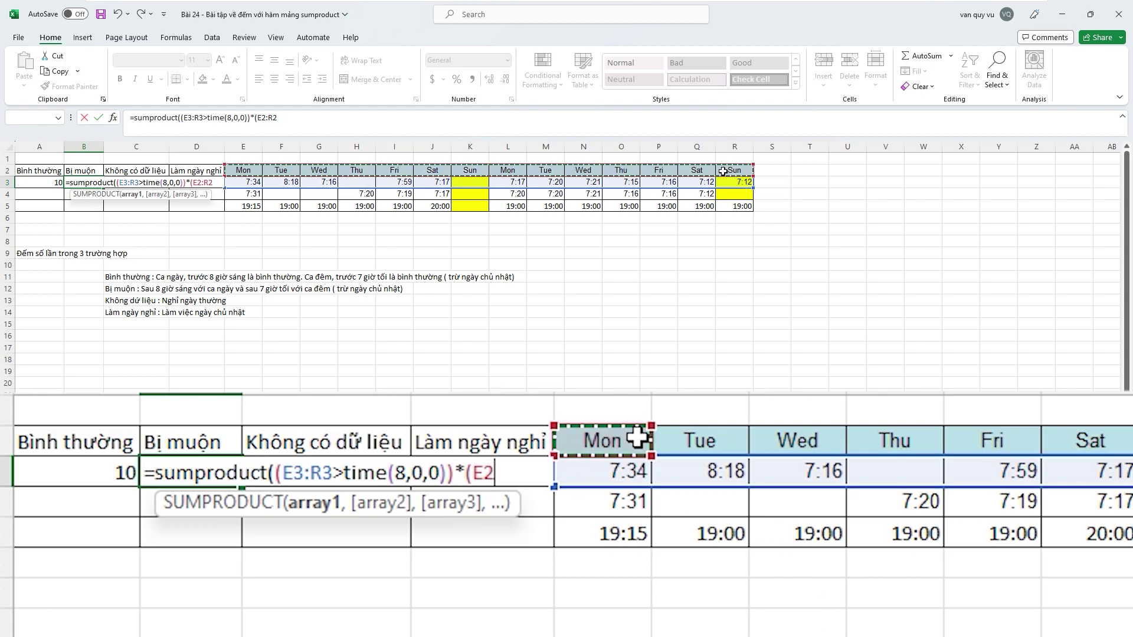
{"action": "type", "text": "<>\"S"}
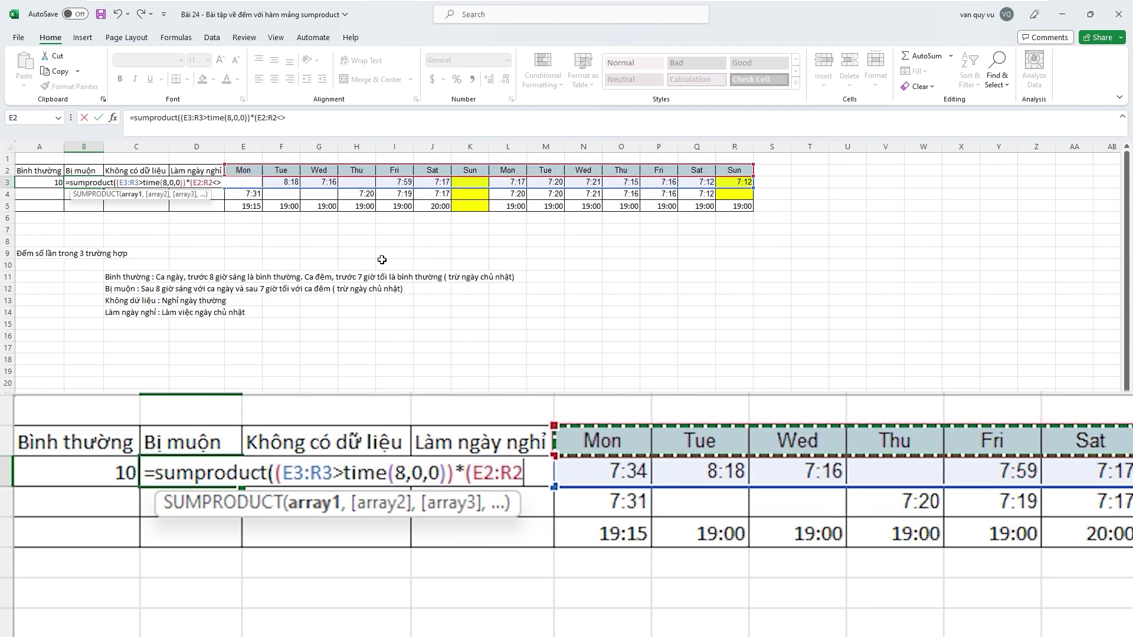
{"action": "type", "text": "un"}
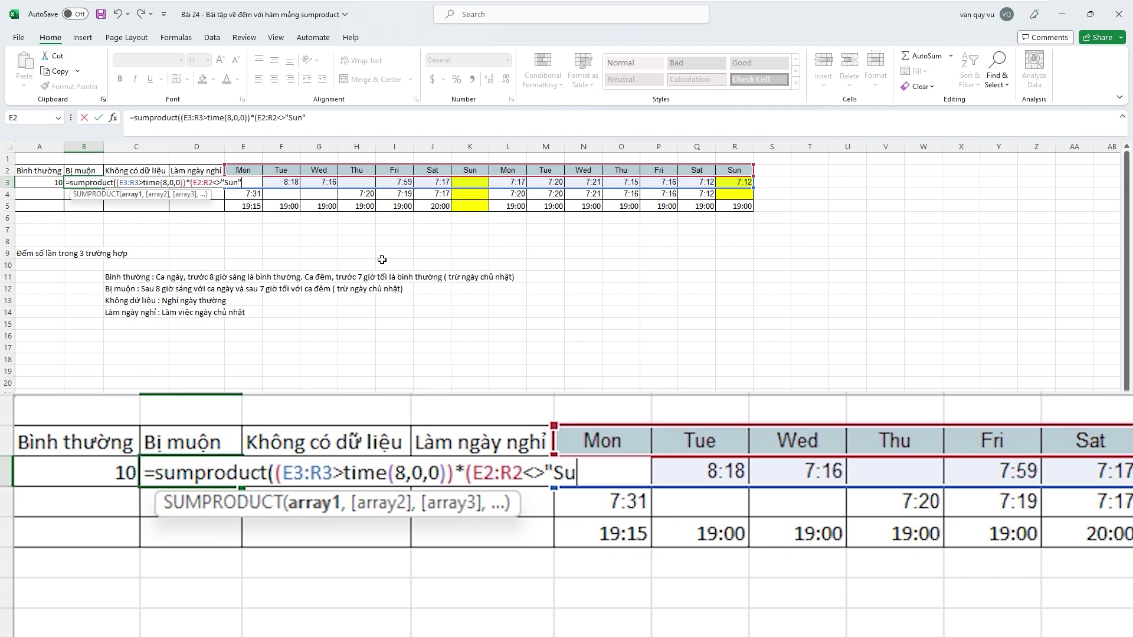
{"action": "type", "text": "\""}
{"action": "type", "text": ")*("}
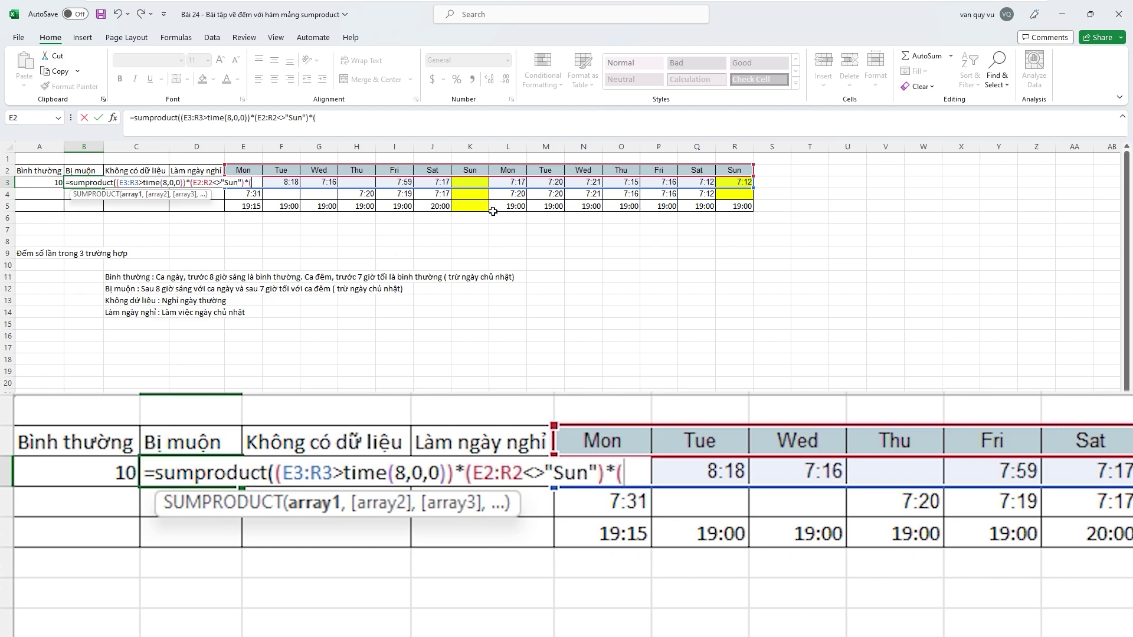
{"action": "mouse_move", "coordinate": [732, 183]}
{"action": "left_mouse_down"}
{"action": "mouse_move", "coordinate": [277, 183]}
{"action": "mouse_move", "coordinate": [300, 182]}
{"action": "left_mouse_up"}
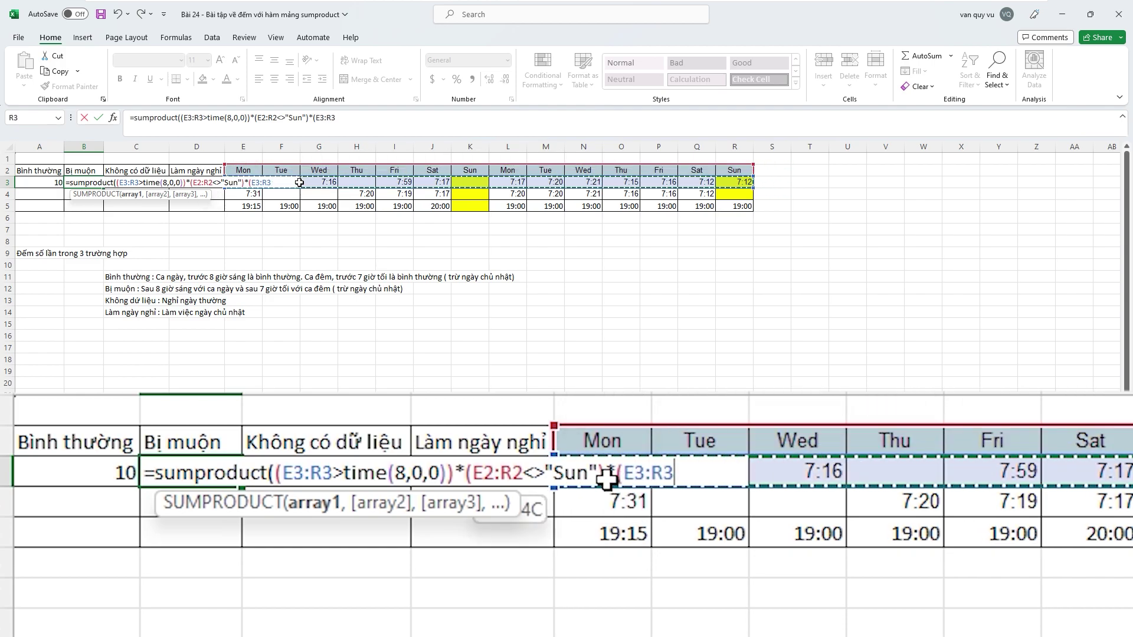
{"action": "type", "text": "<>\""}
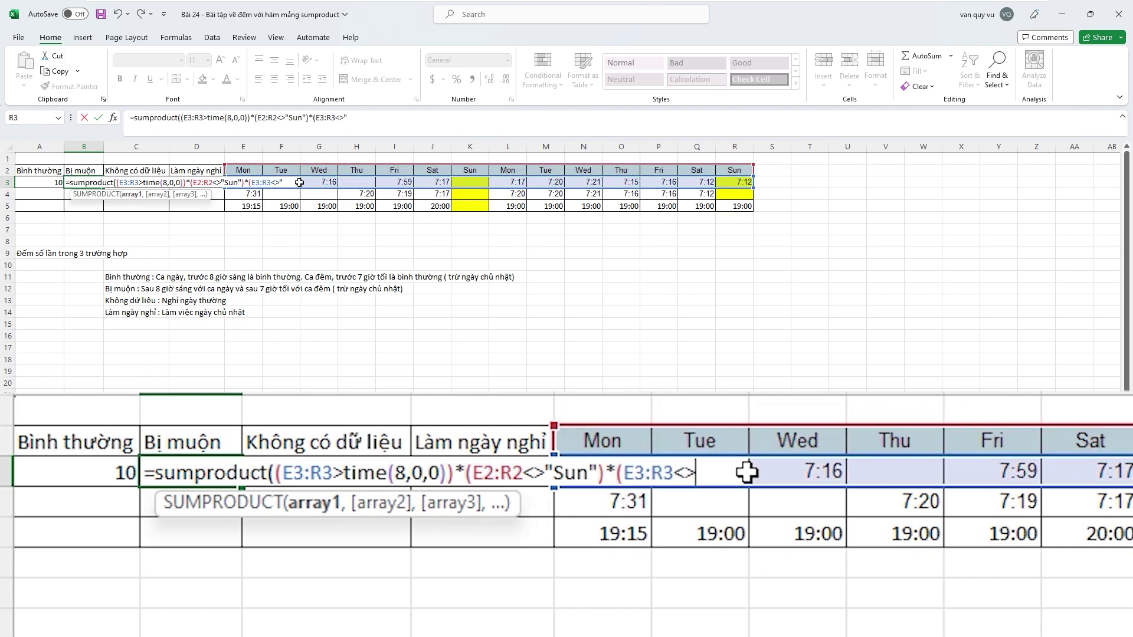
{"action": "type", "text": "\")"}
{"action": "type", "text": ")"}
{"action": "key", "text": "Return"}
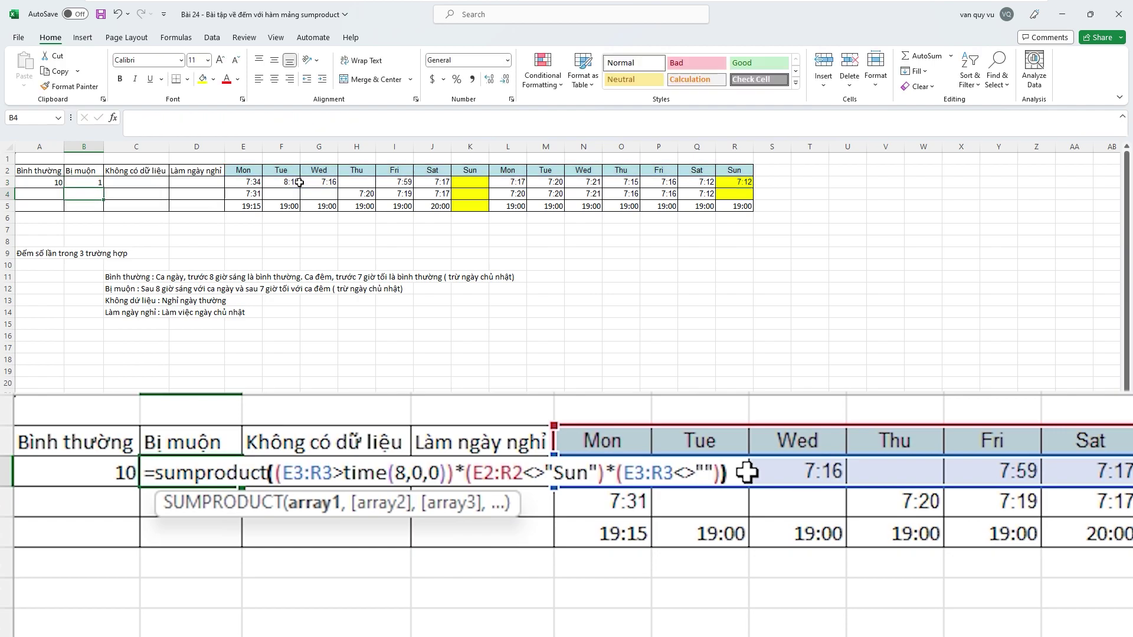
Change B3's E2:R2 reference to $E$2:$R$2 and recommit; the result stays 1
{"action": "left_click", "coordinate": [82, 181]}
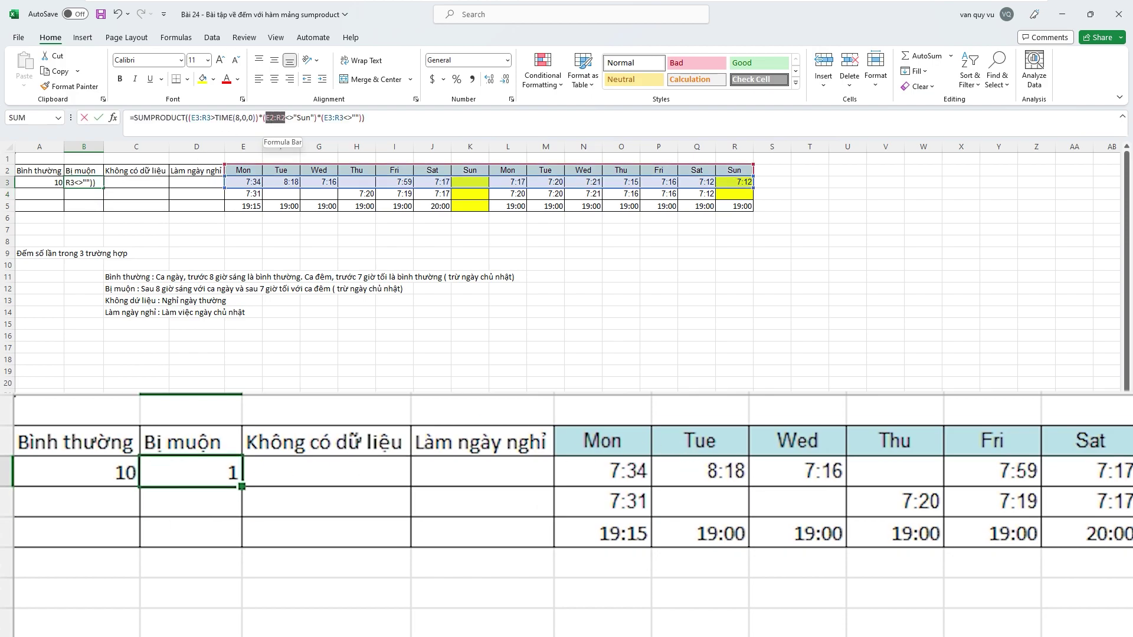
{"action": "key", "text": "F4"}
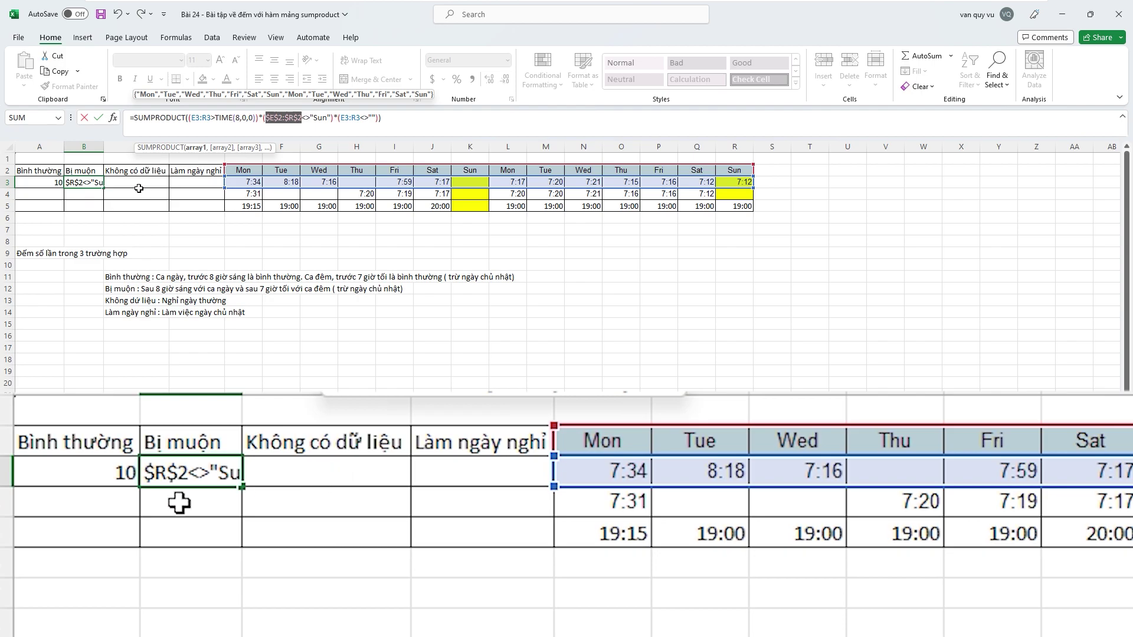
{"action": "key", "text": "Return"}
{"action": "left_click", "coordinate": [137, 181]}
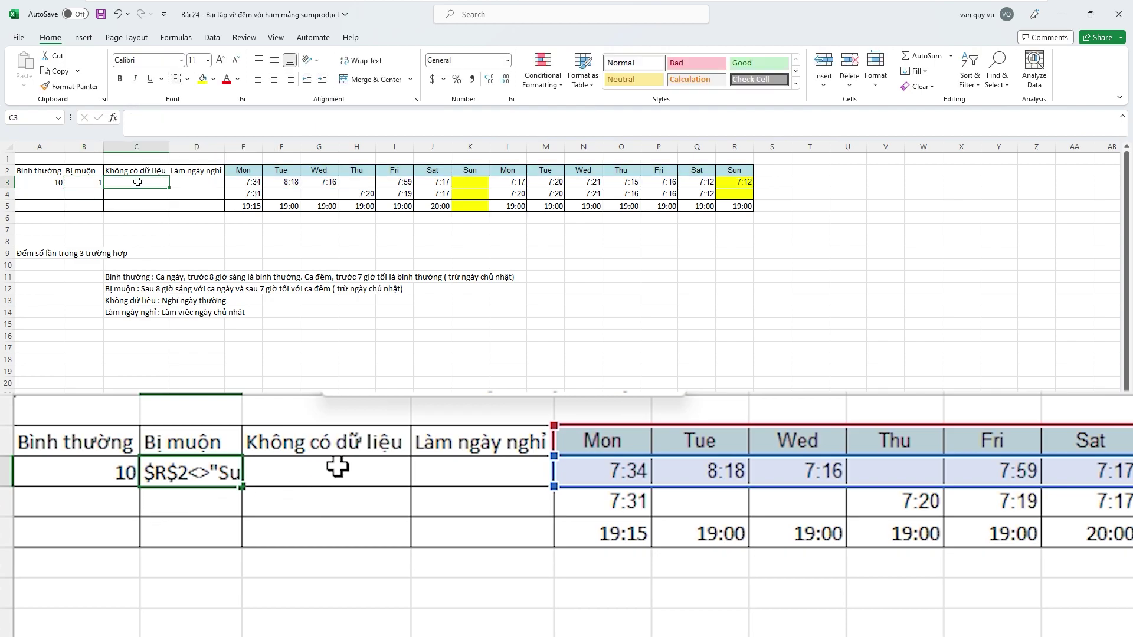
Enter =sumproduct((E3:R3="")*($E$2:$R$2<>"Sun")) in C3 to count blank non-Sunday days, returning 1
{"action": "type", "text": "="}
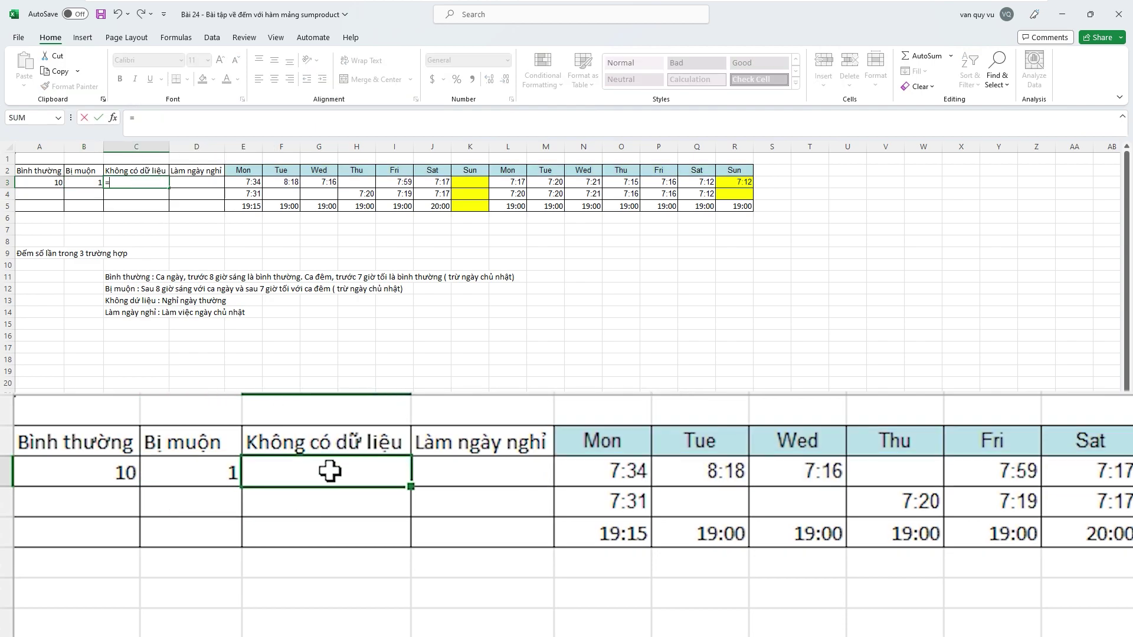
{"action": "type", "text": "sumpro"}
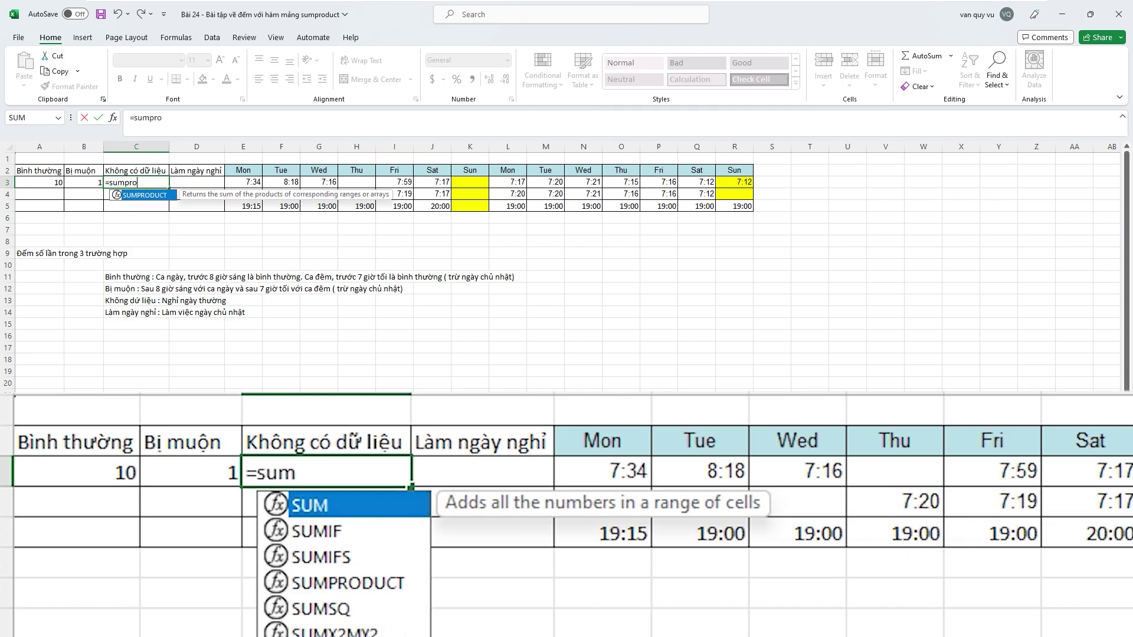
{"action": "type", "text": "duct"}
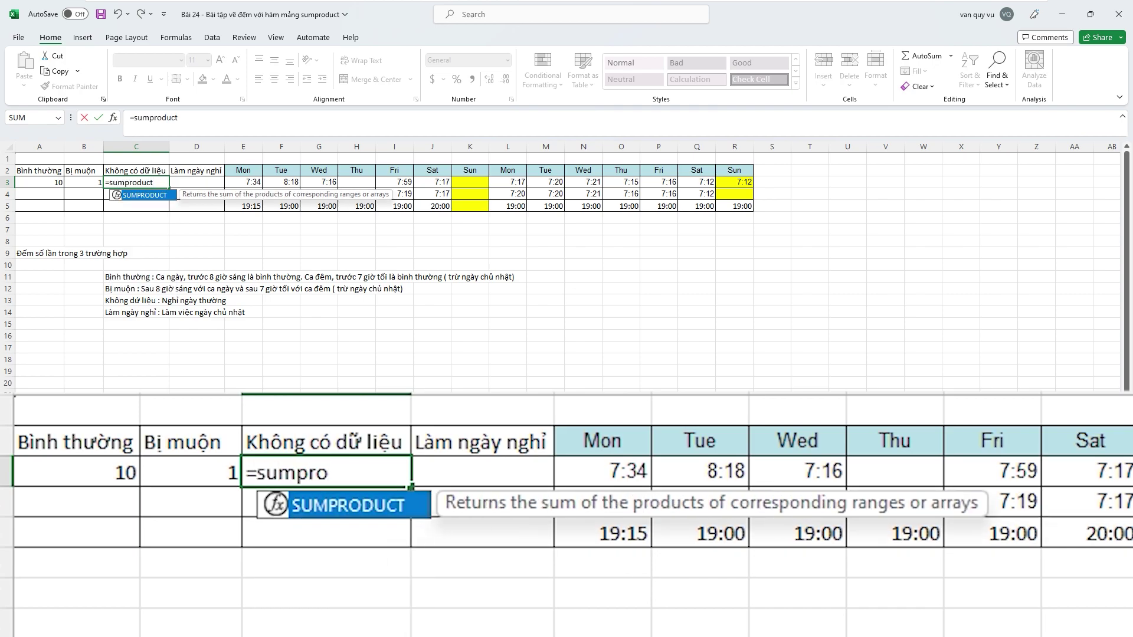
{"action": "type", "text": "*"}
{"action": "key", "text": "BackSpace"}
{"action": "type", "text": "(("}
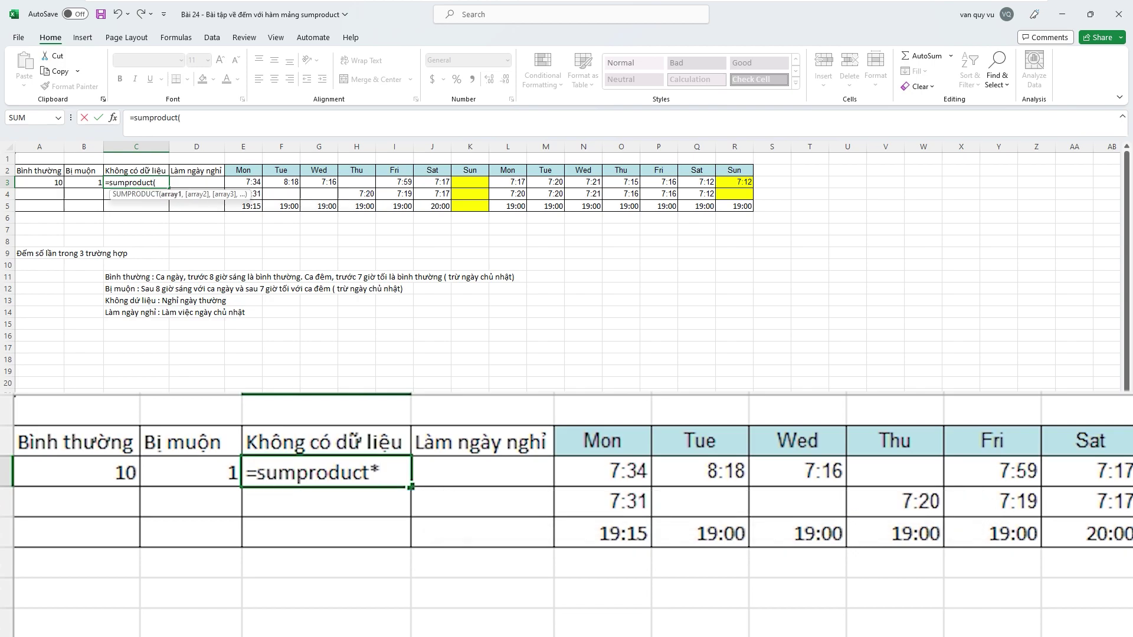
{"action": "left_click_drag", "start_coordinate": [247, 182], "coordinate": [734, 185]}
{"action": "type", "text": "=\"\")*(E2:Q2"}
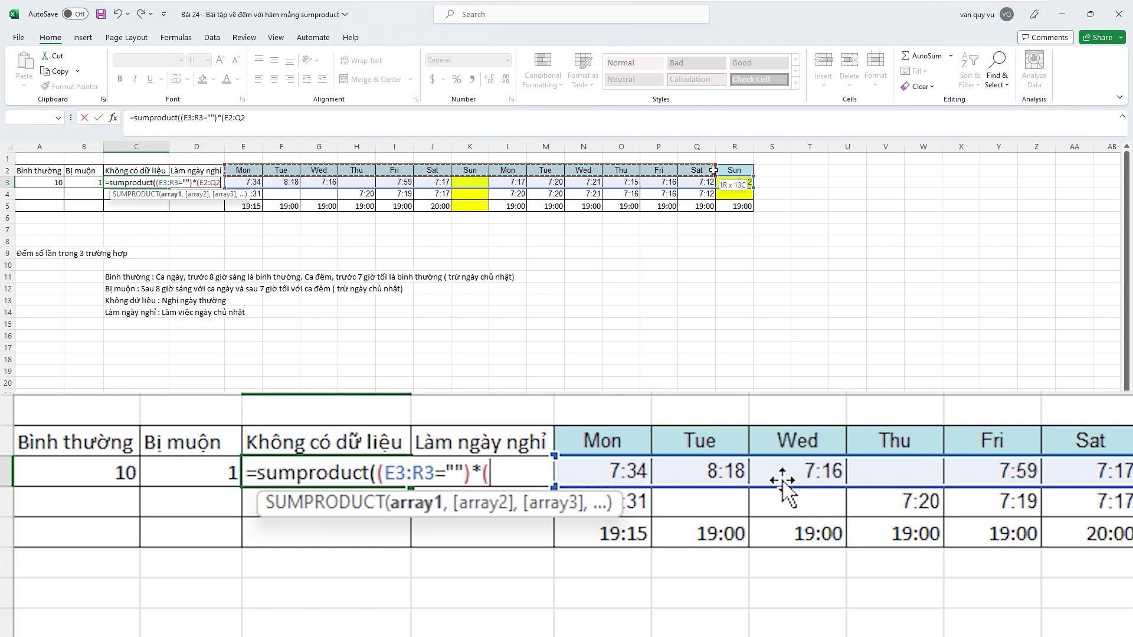
{"action": "left_click_drag", "start_coordinate": [251, 170], "coordinate": [734, 172]}
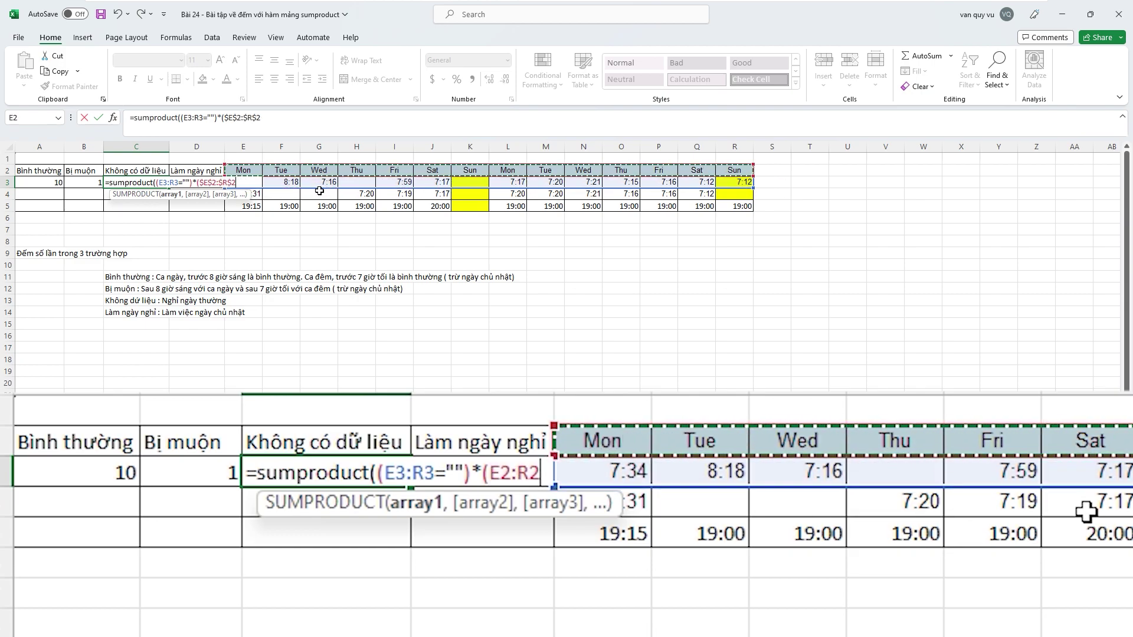
{"action": "key", "text": "F4"}
{"action": "type", "text": "<"}
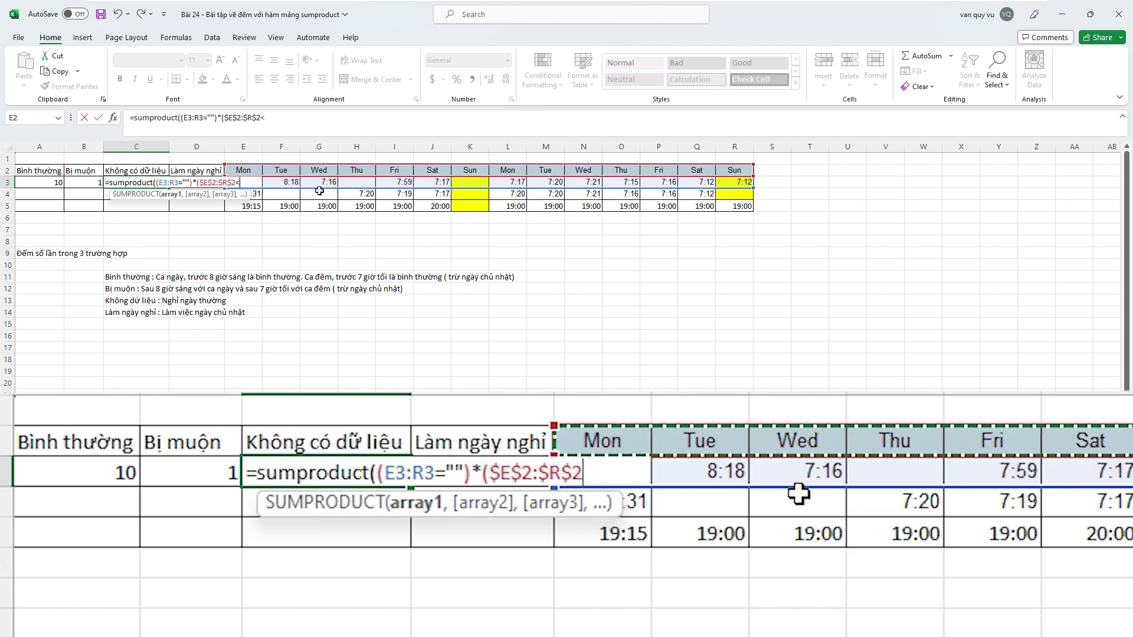
{"action": "type", "text": ">\"Sun\""}
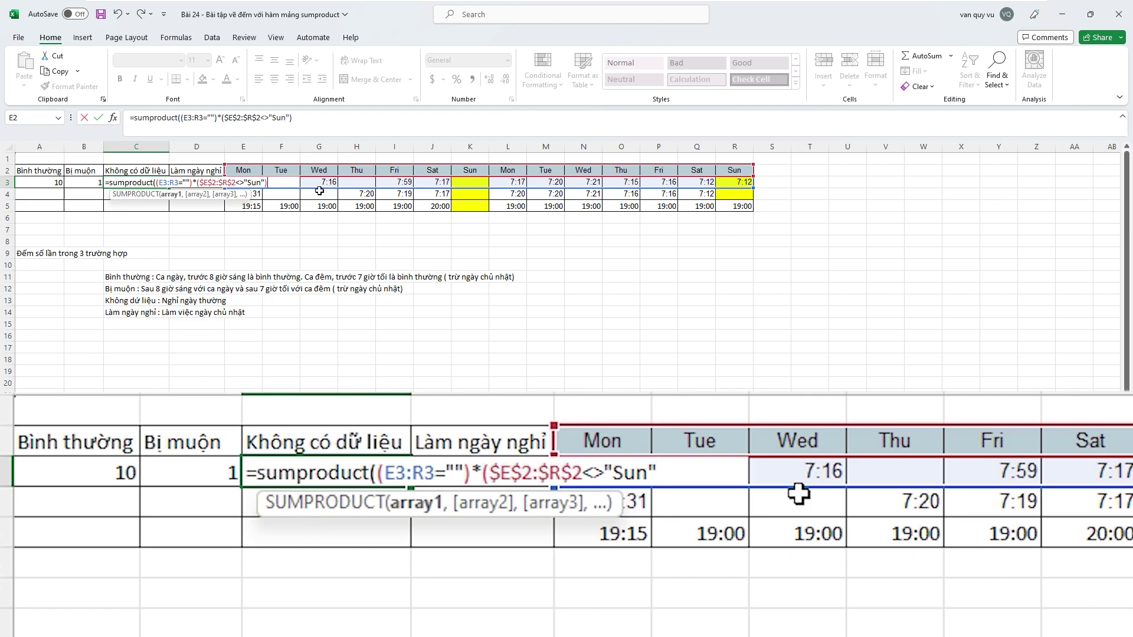
{"action": "type", "text": ")"}
{"action": "key", "text": "Return"}
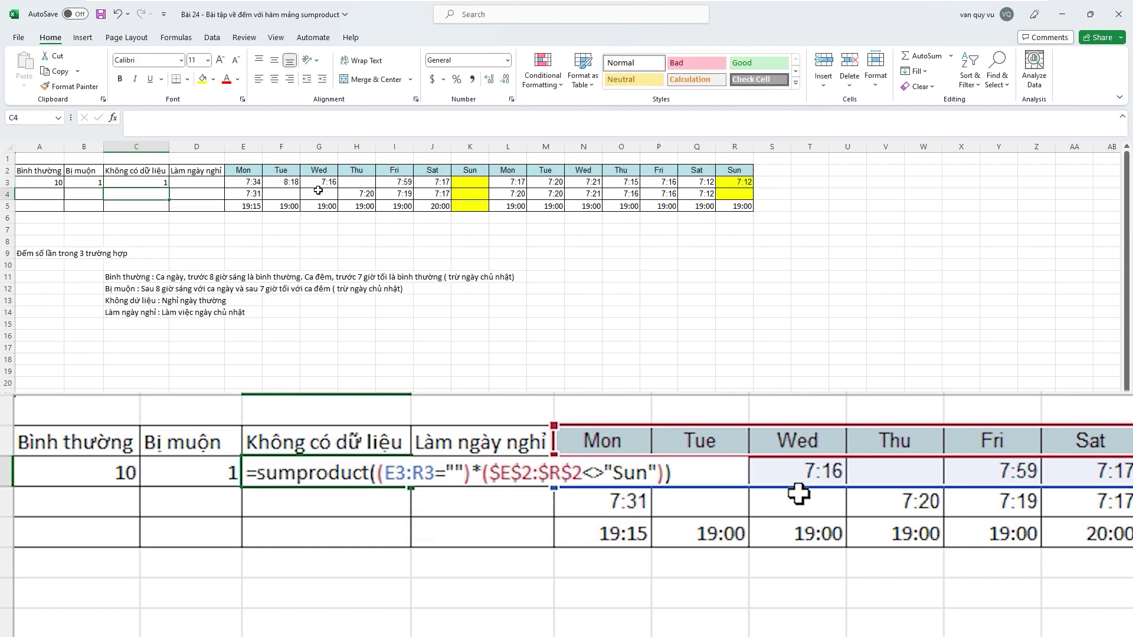
{"action": "left_click", "coordinate": [358, 184]}
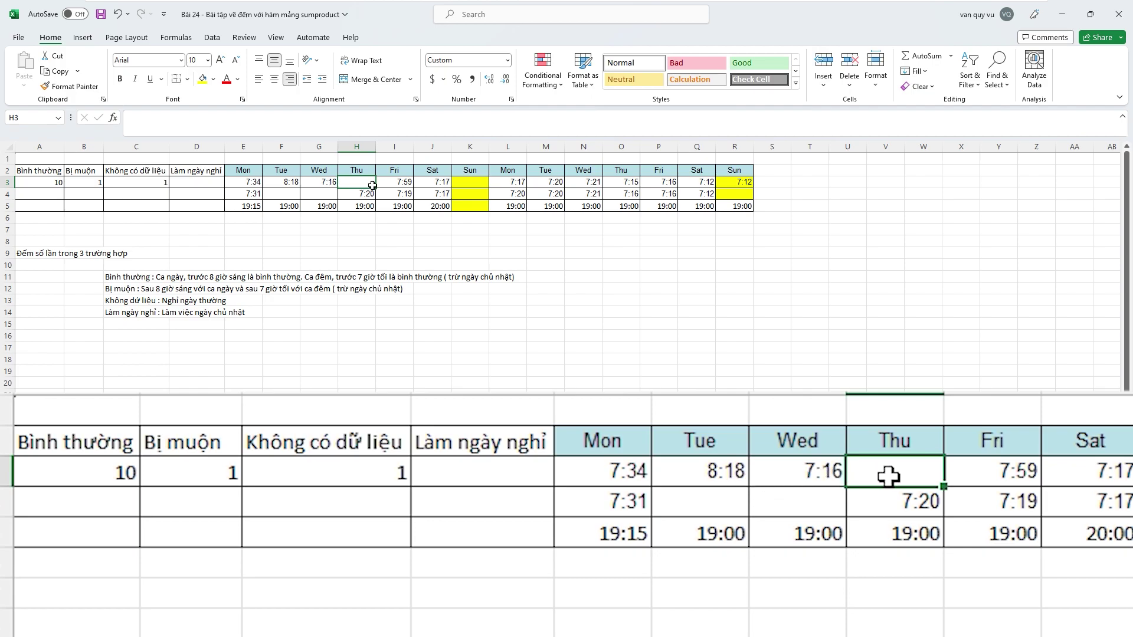
In D3, build =sumproduct(($E$2:$R$2="Sun")*(E3:R3<>"")) to count worked Sundays
{"action": "left_click", "coordinate": [194, 182]}
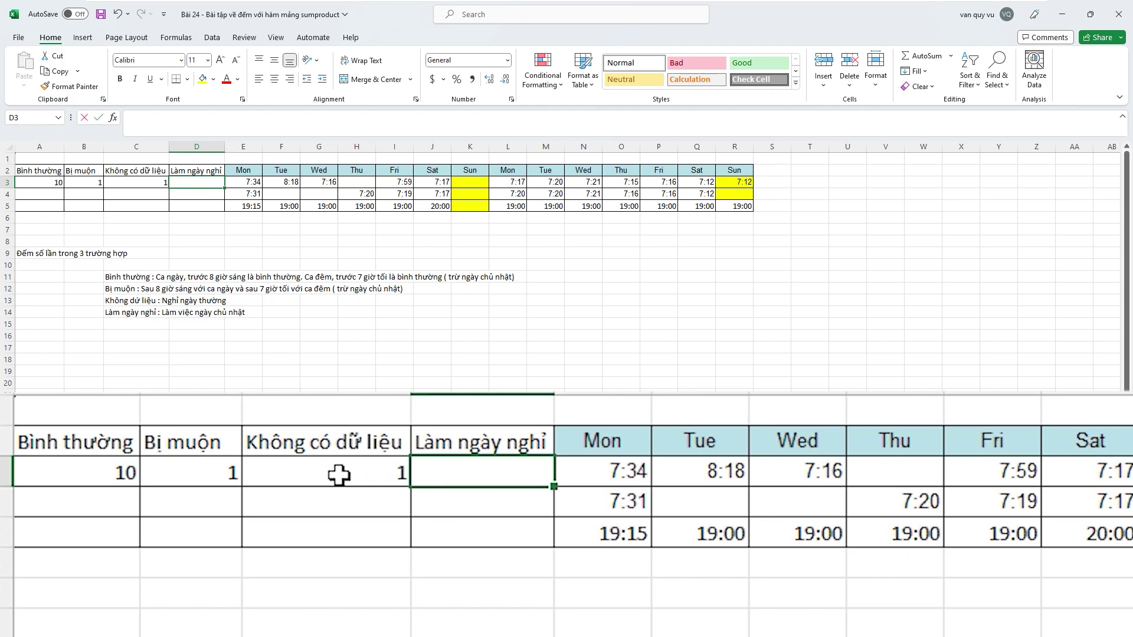
{"action": "type", "text": "=sump"}
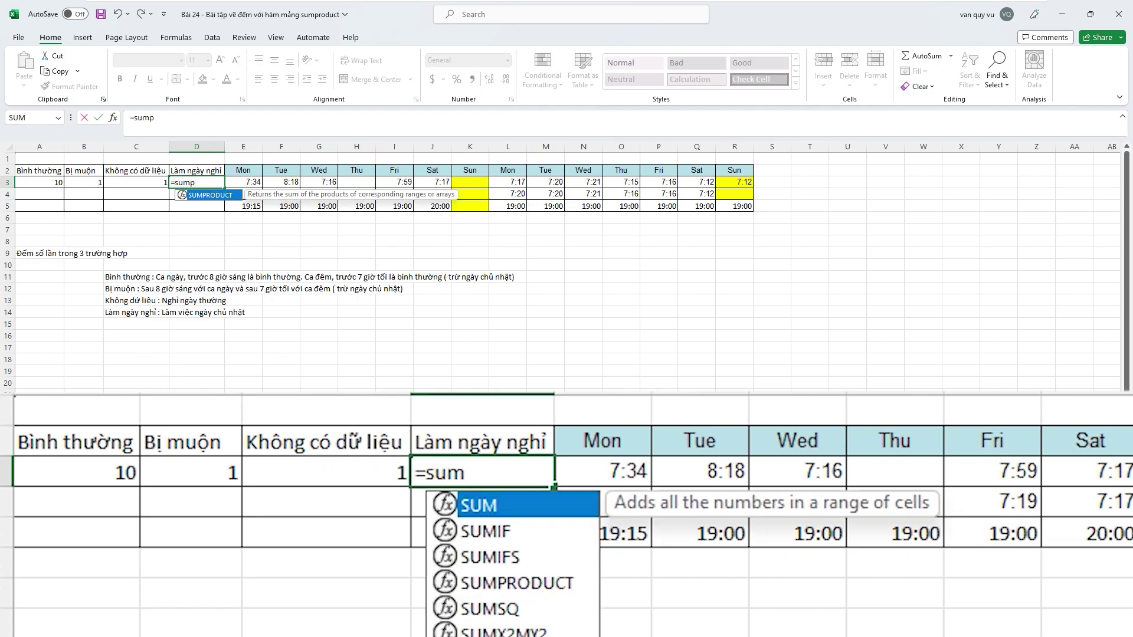
{"action": "type", "text": "roduc"}
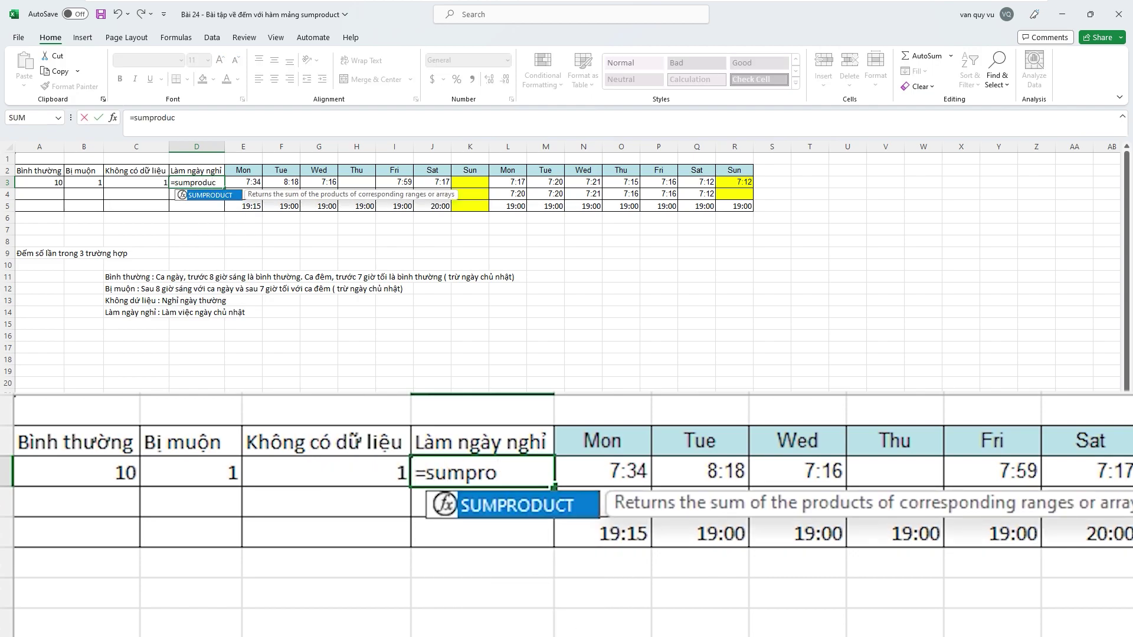
{"action": "type", "text": "t(("}
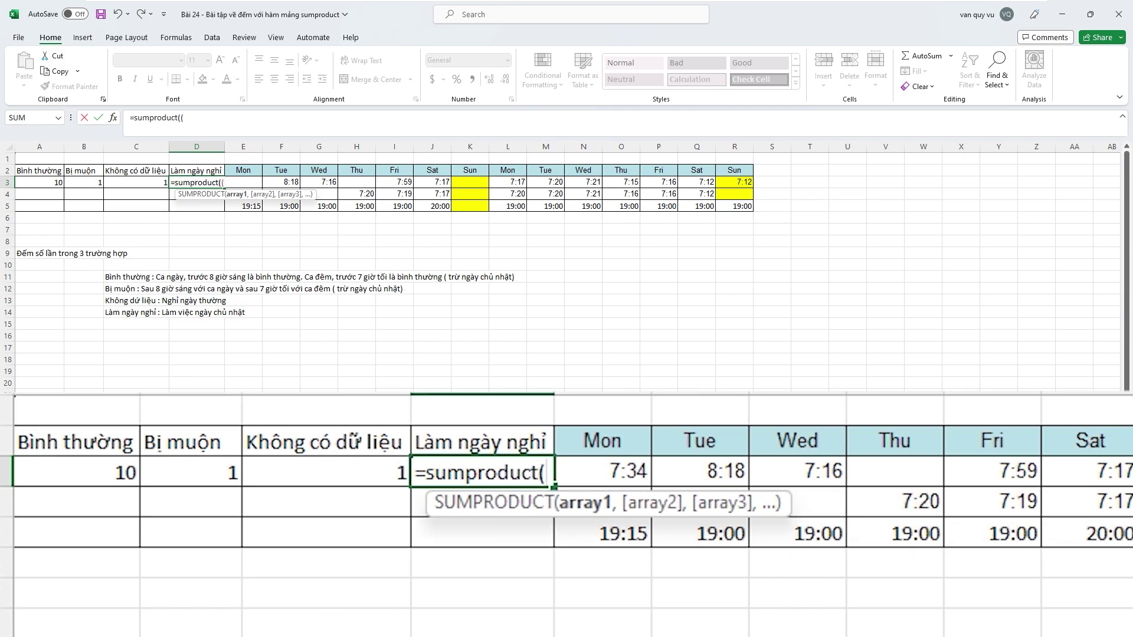
{"action": "left_click_drag", "start_coordinate": [245, 170], "coordinate": [744, 170]}
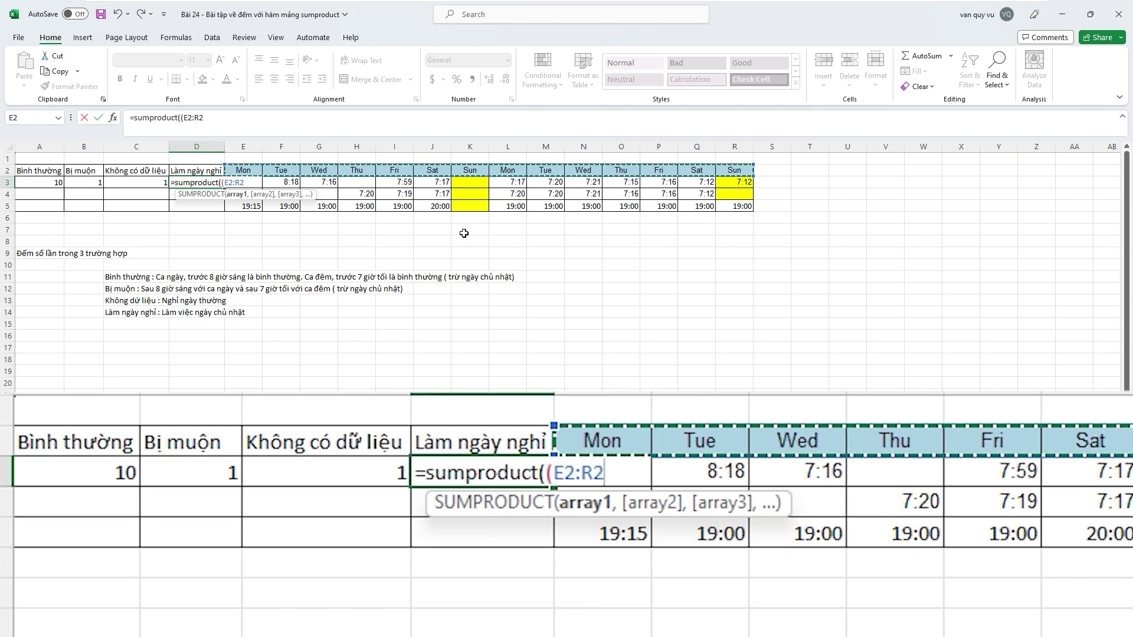
{"action": "type", "text": "=\"Sun"}
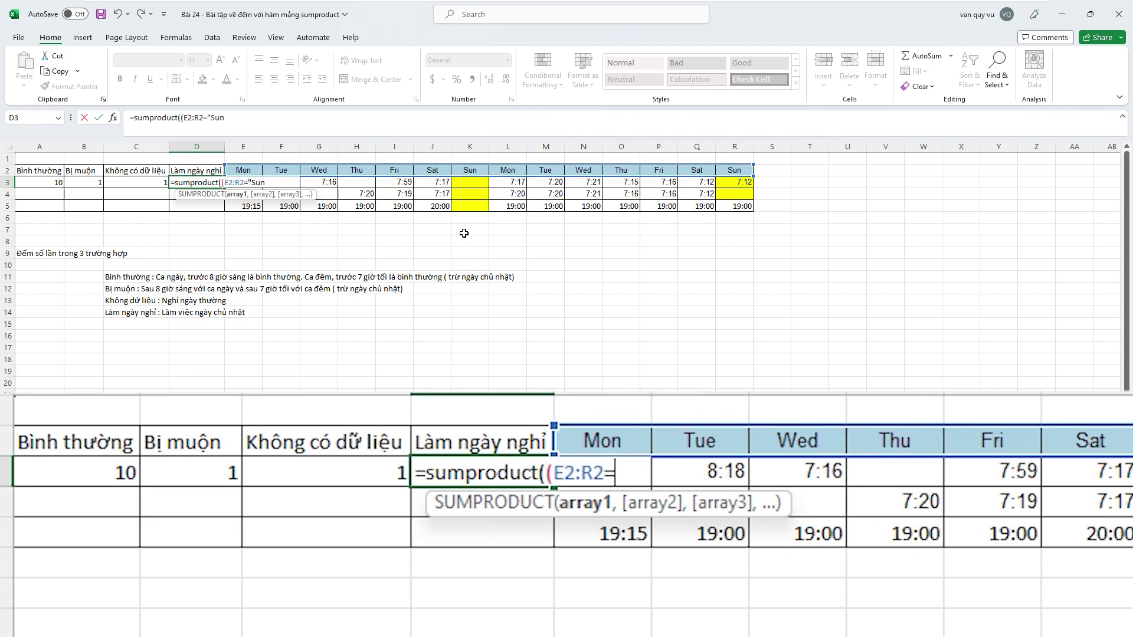
{"action": "type", "text": "\")*("}
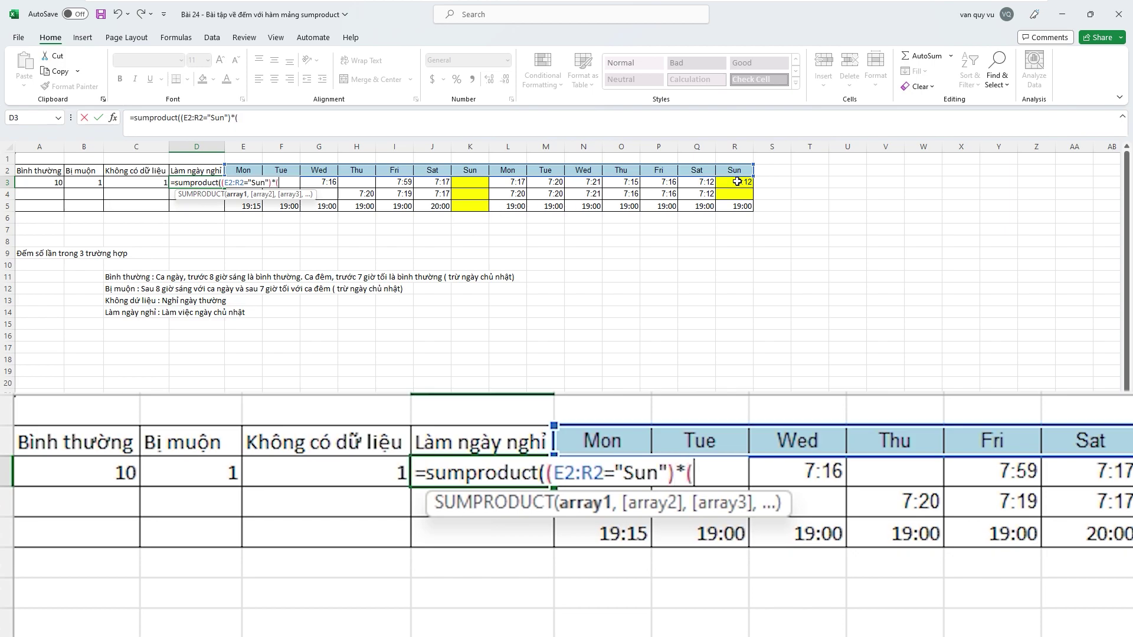
{"action": "left_click_drag", "start_coordinate": [734, 182], "coordinate": [260, 184]}
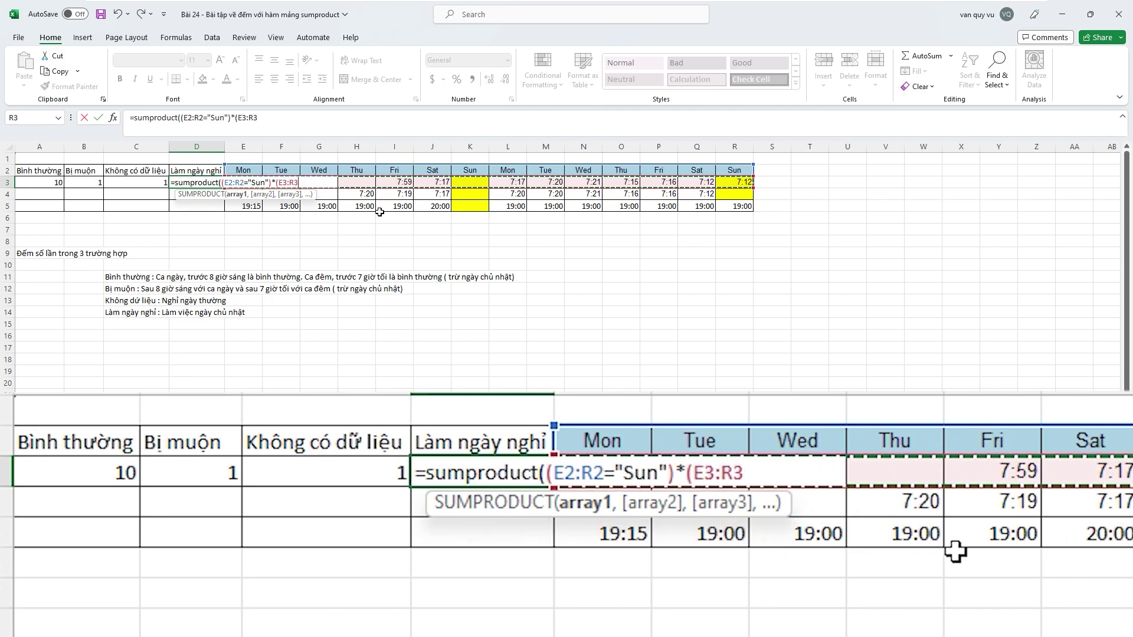
{"action": "type", "text": "<>\"\""}
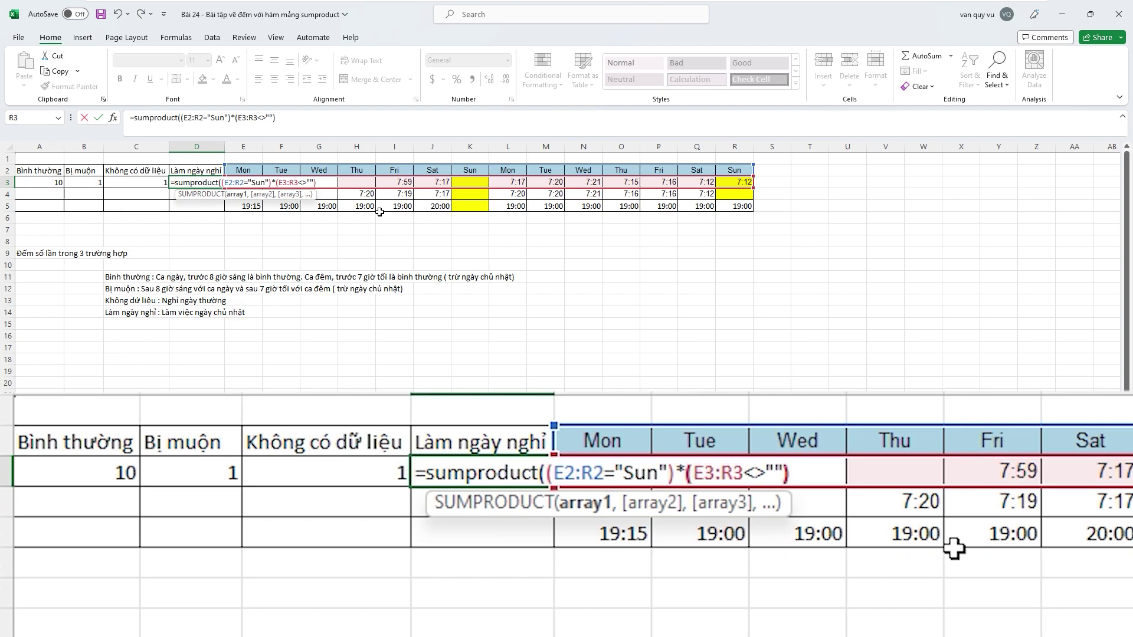
{"action": "type", "text": ")"}
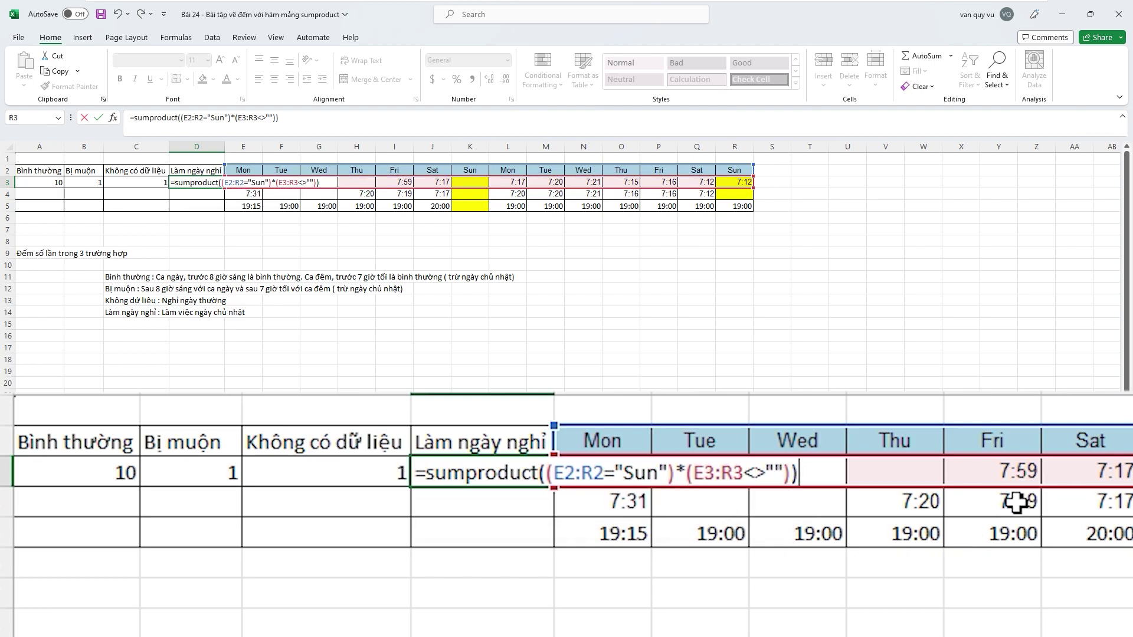
{"action": "left_click", "coordinate": [242, 182]}
{"action": "key", "text": "F4"}
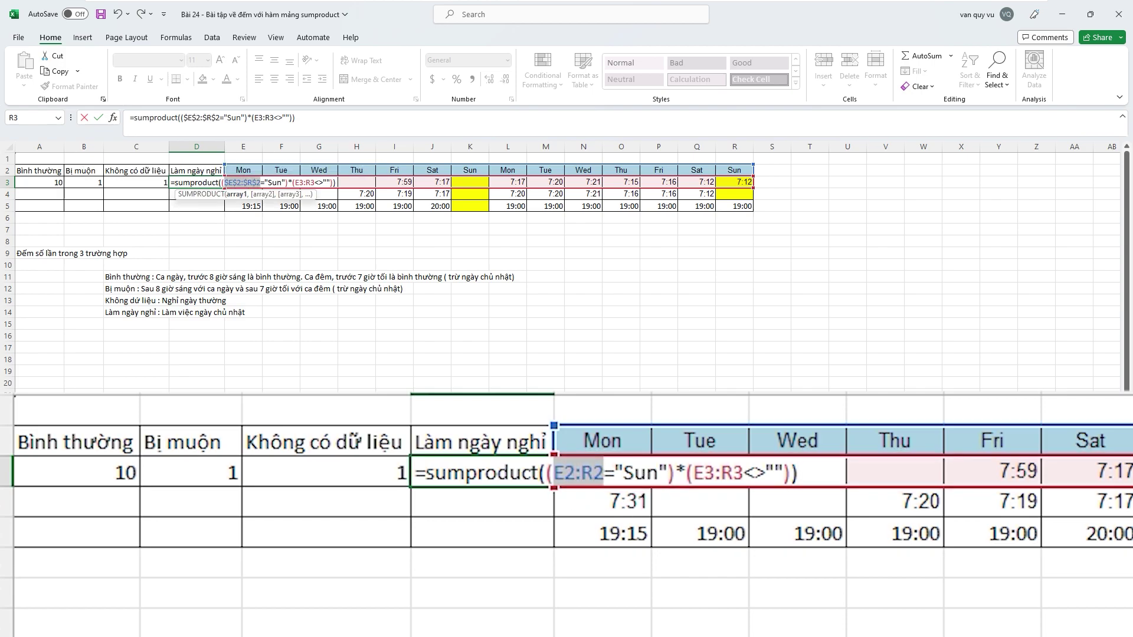
Commit D3, then copy the row 3 formulas down into row 4, giving 10, 0, 2, 0
{"action": "key", "text": "Return"}
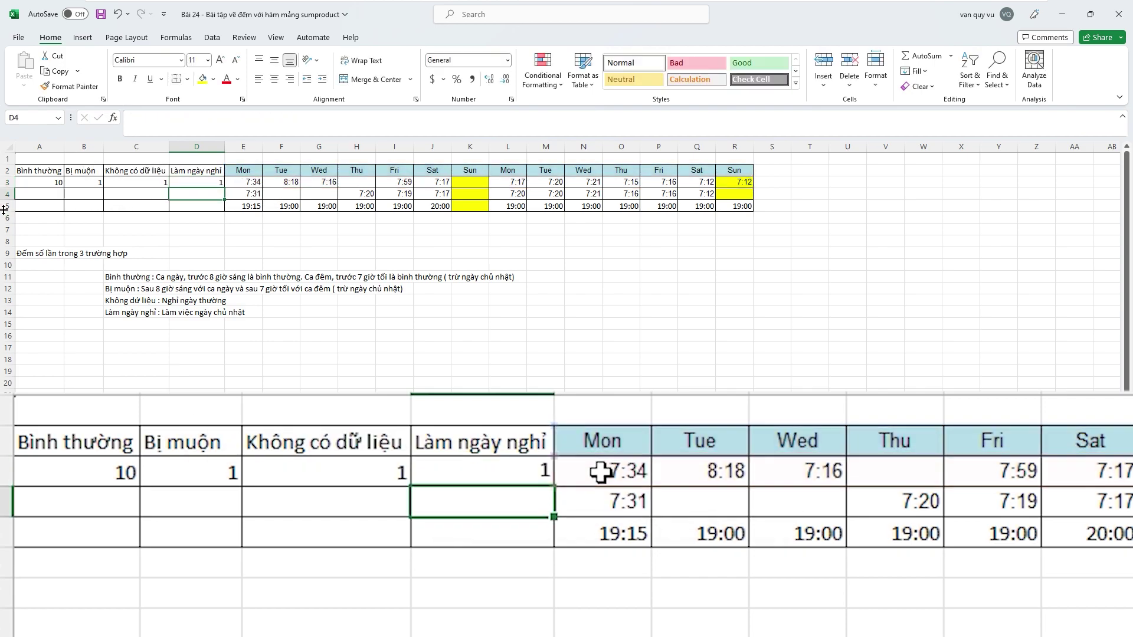
{"action": "left_click_drag", "start_coordinate": [38, 182], "coordinate": [193, 193]}
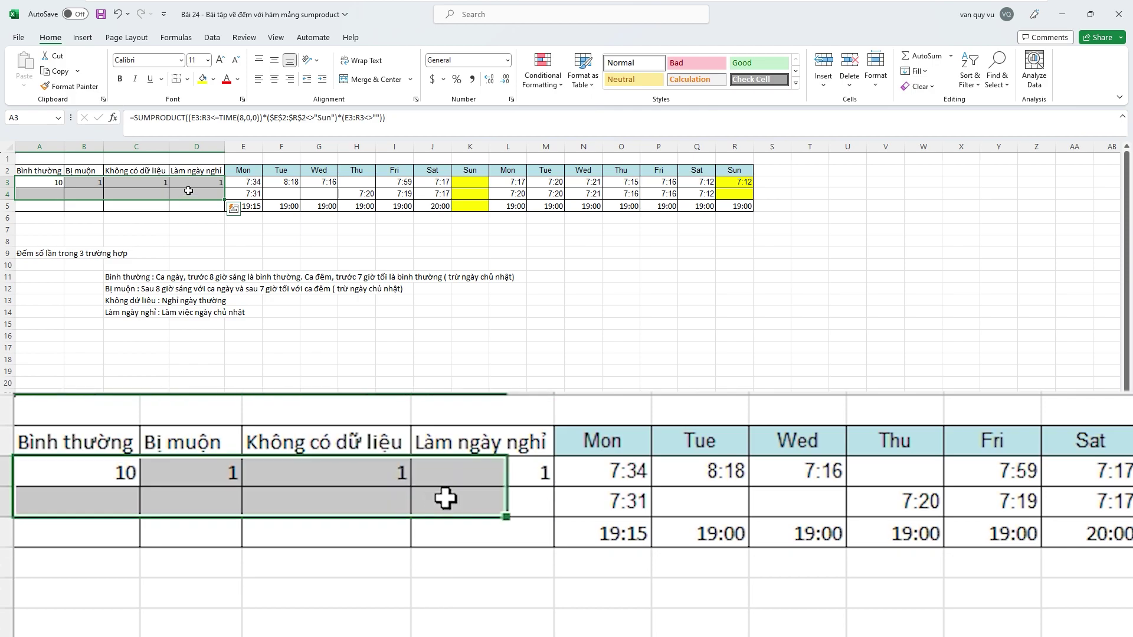
{"action": "key", "text": "ctrl+d"}
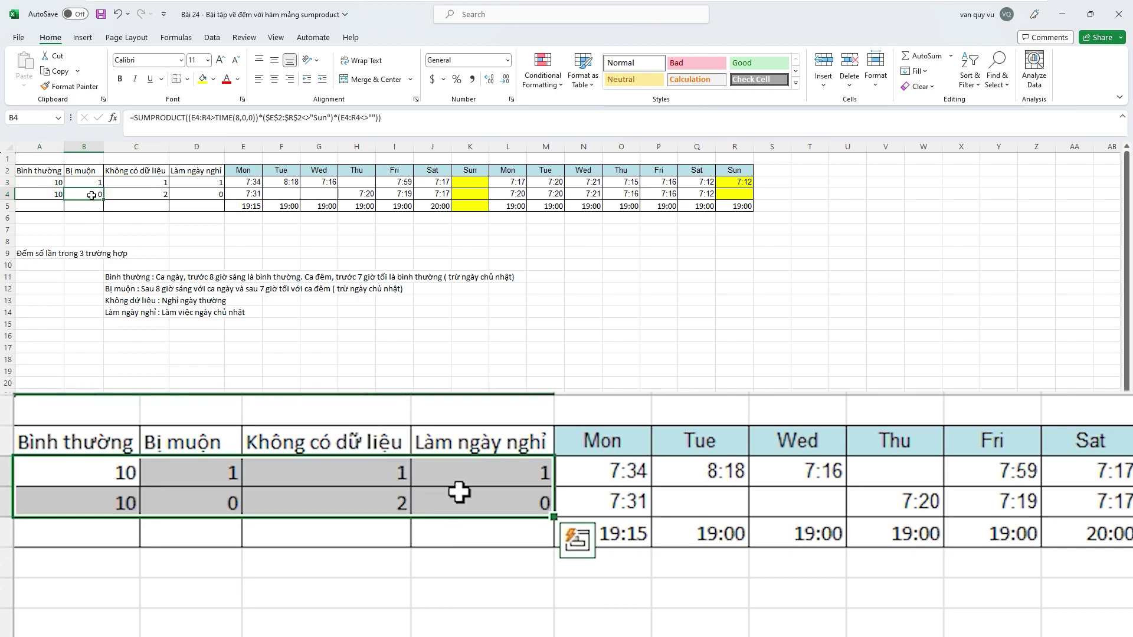
{"action": "left_click", "coordinate": [89, 195]}
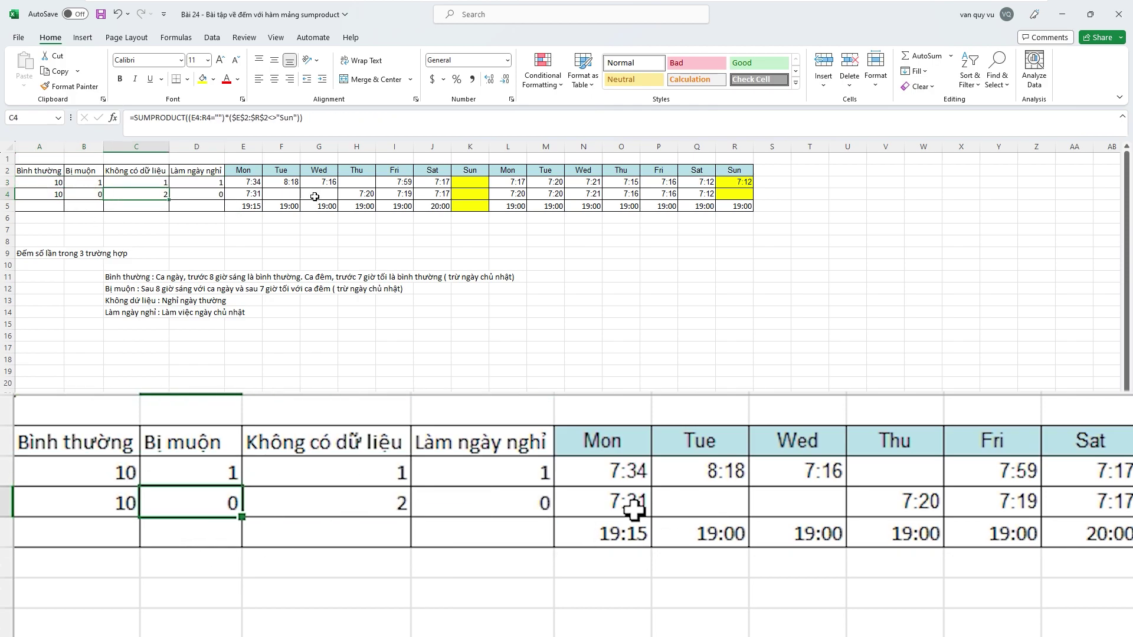
{"action": "left_click", "coordinate": [135, 194]}
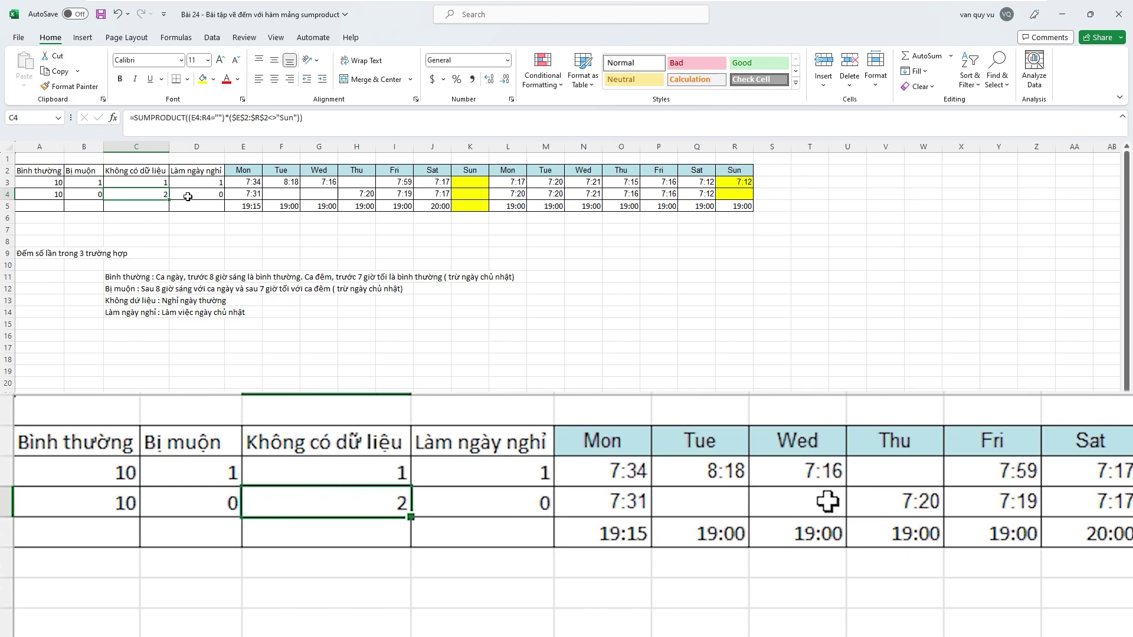
{"action": "left_click", "coordinate": [38, 206]}
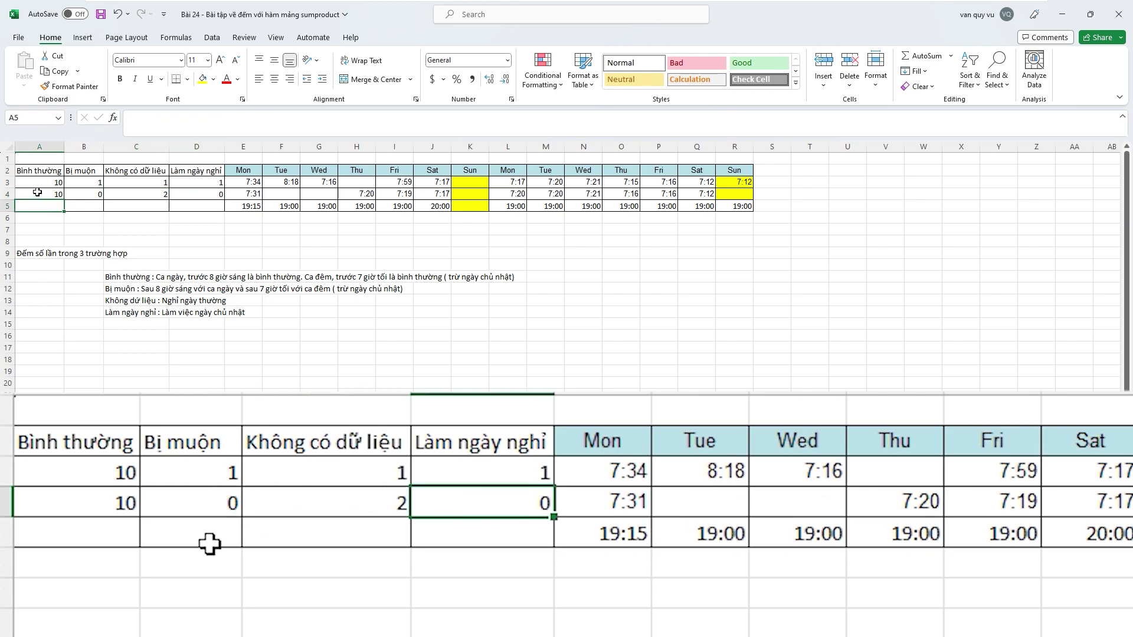
{"action": "left_click", "coordinate": [36, 194]}
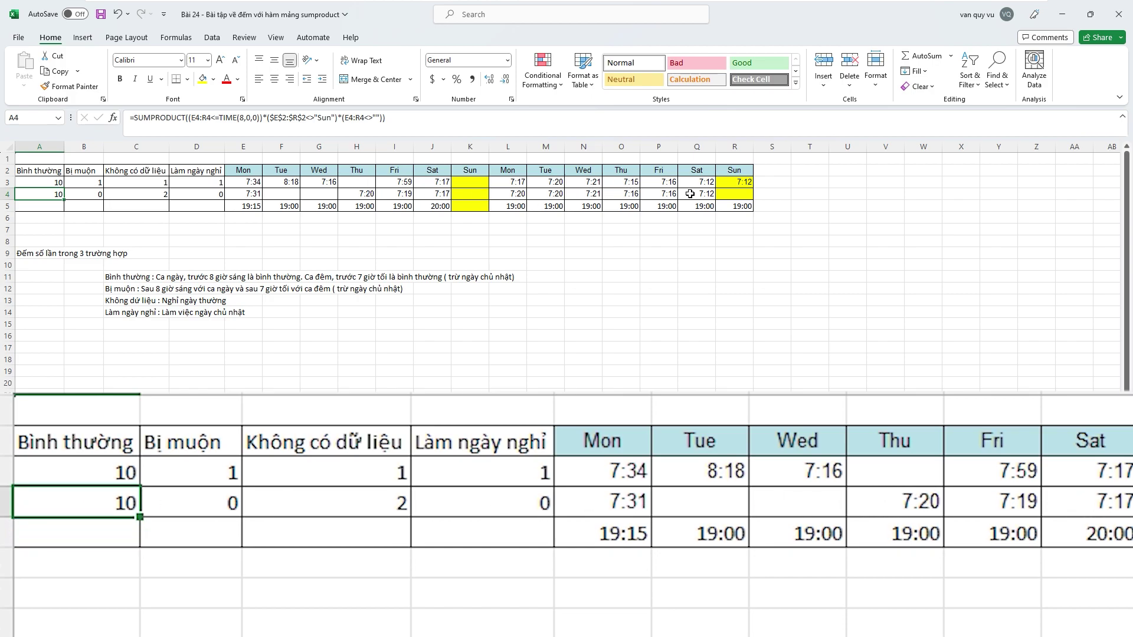
{"action": "left_click", "coordinate": [47, 207]}
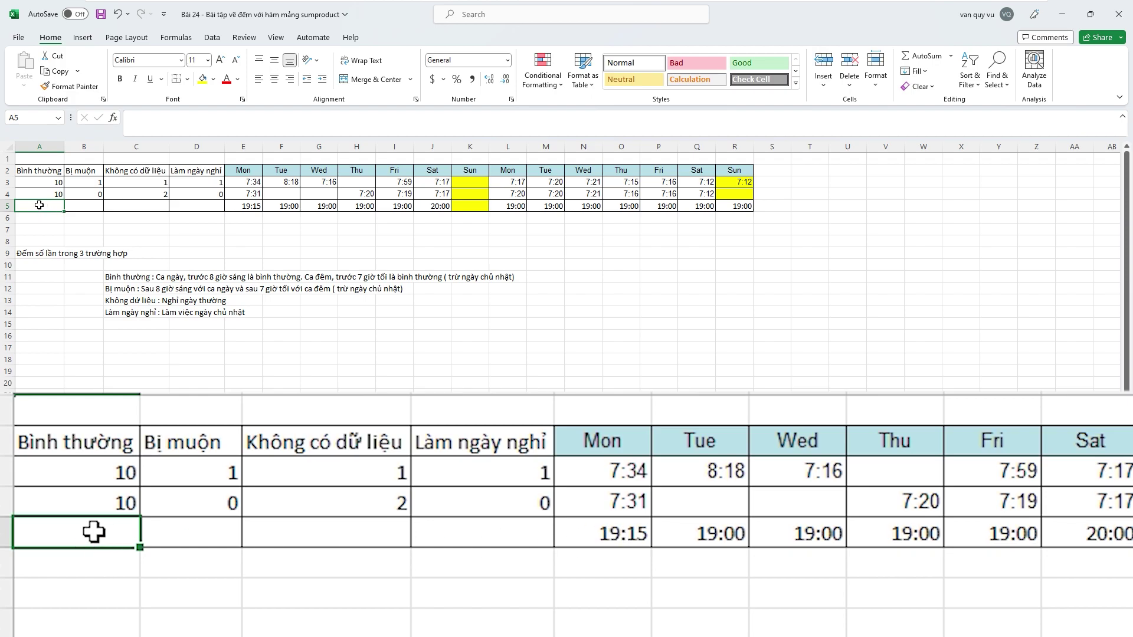
Enter =SUMPRODUCT((E5:R5<=TIME(19,0,0))*($E$2:$R$2<>"Sun")*(E5:R5<>"")) in A5, returning 10
{"action": "type", "text": "=su"}
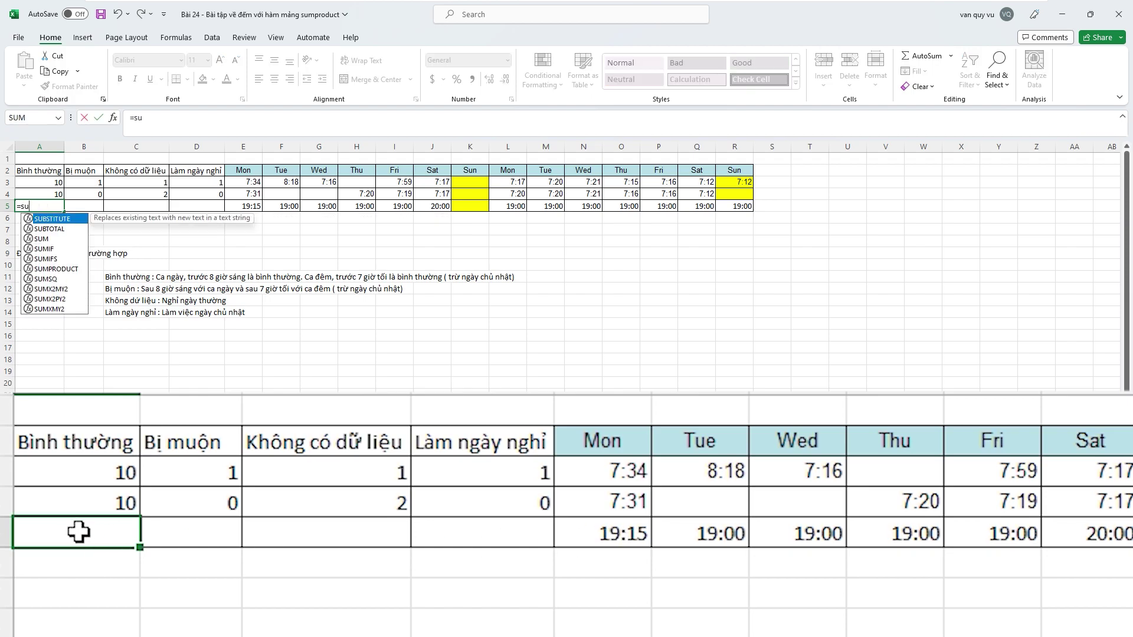
{"action": "type", "text": "mproduct"}
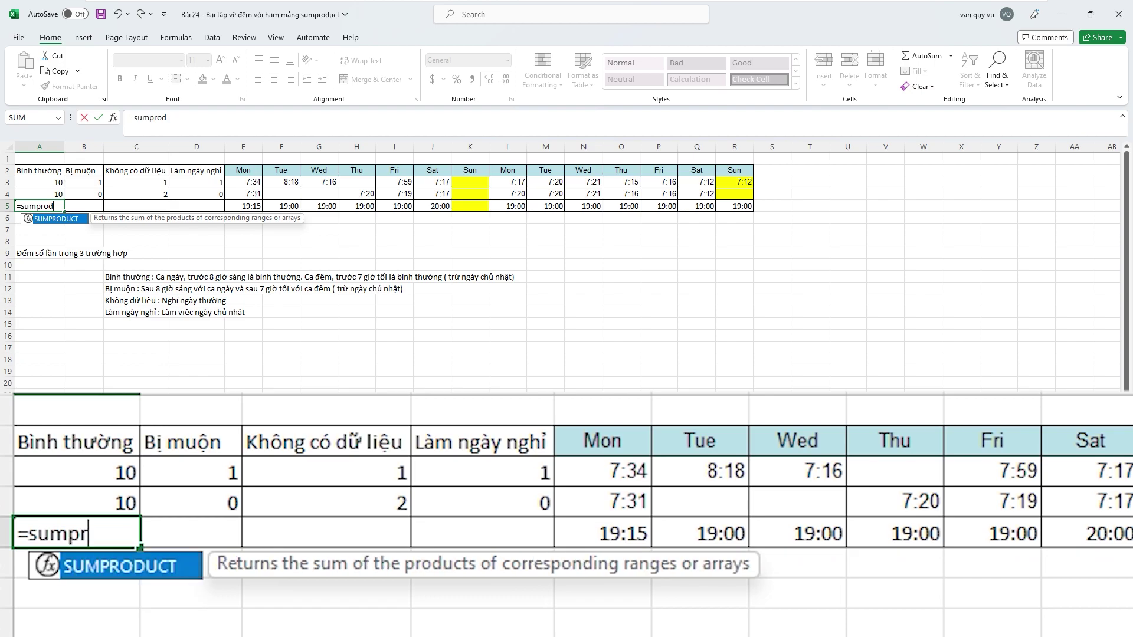
{"action": "type", "text": "(("}
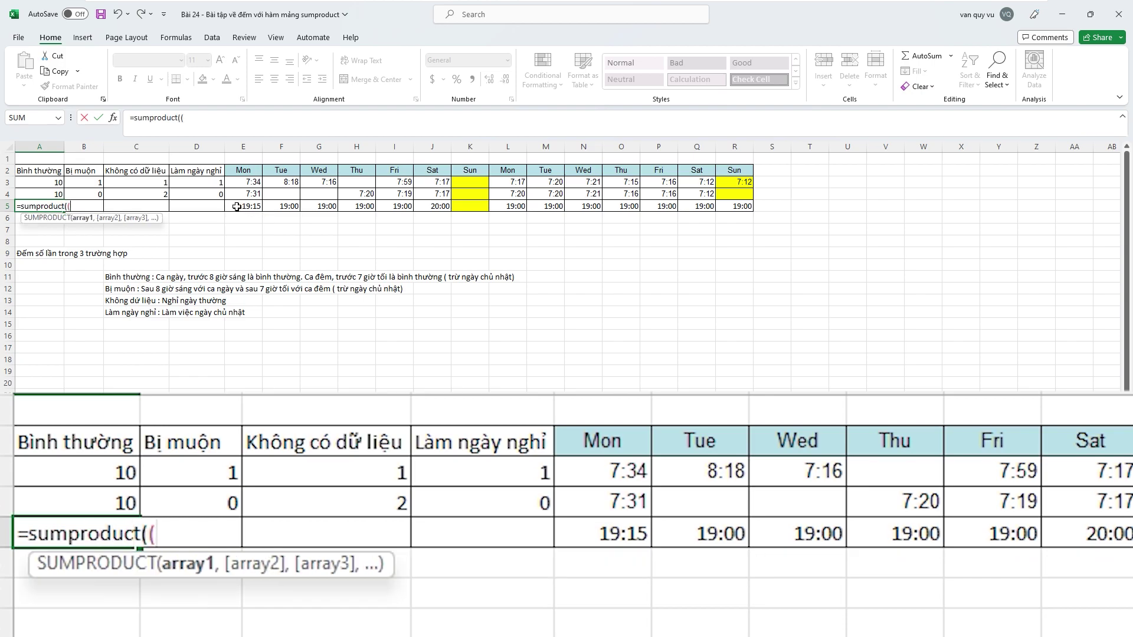
{"action": "left_click_drag", "start_coordinate": [237, 206], "coordinate": [726, 207]}
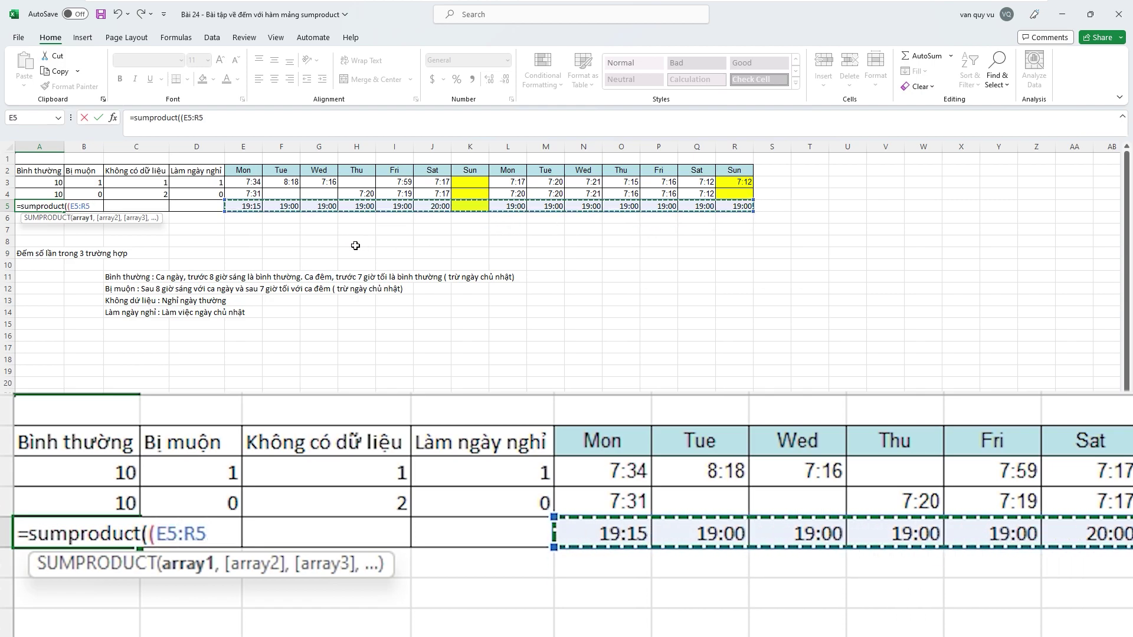
{"action": "type", "text": "<="}
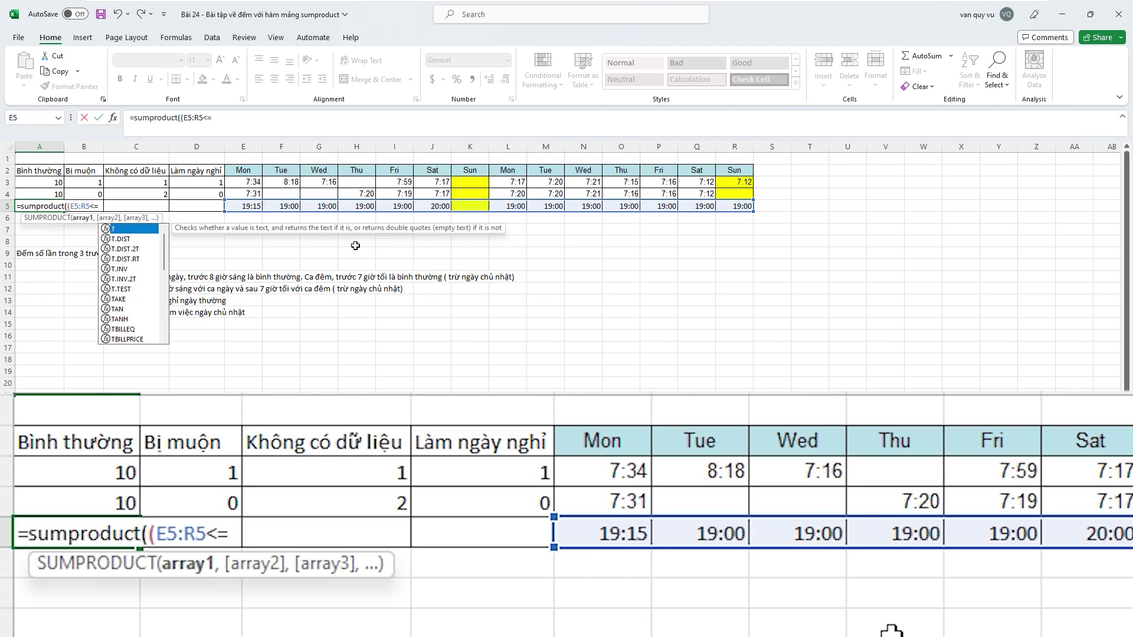
{"action": "type", "text": "time(1"}
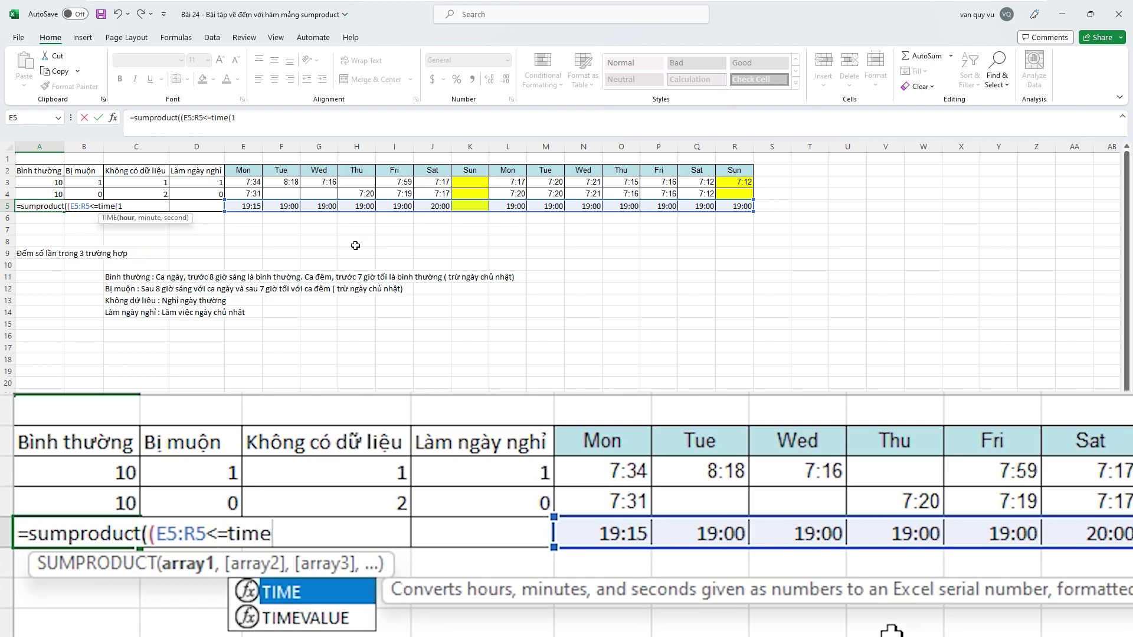
{"action": "type", "text": "9,0,0)"}
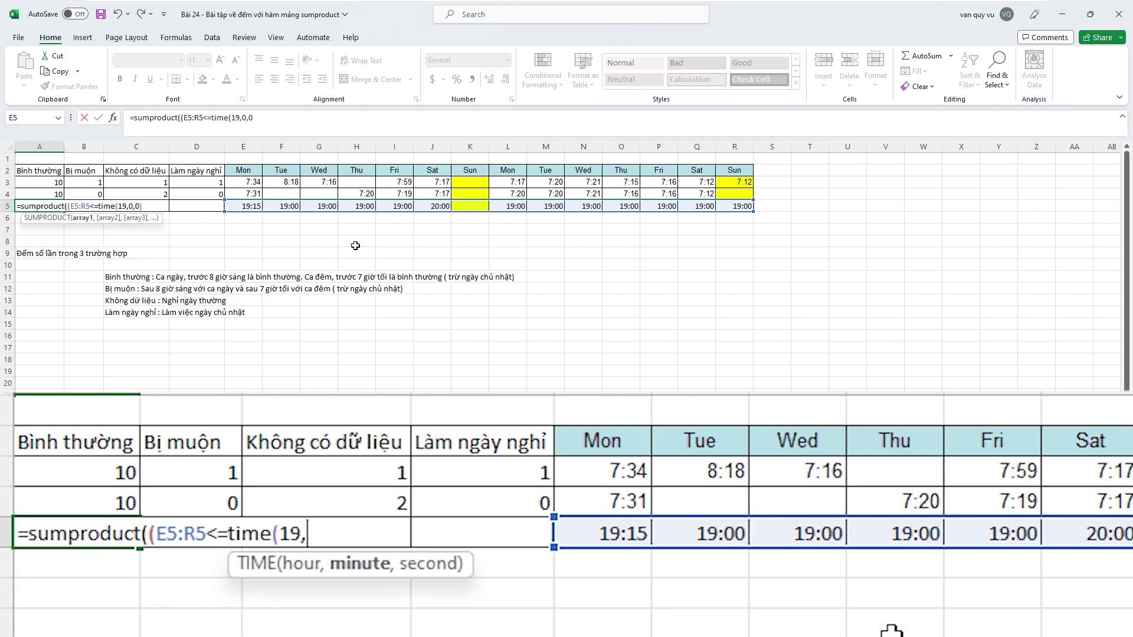
{"action": "type", "text": ")*"}
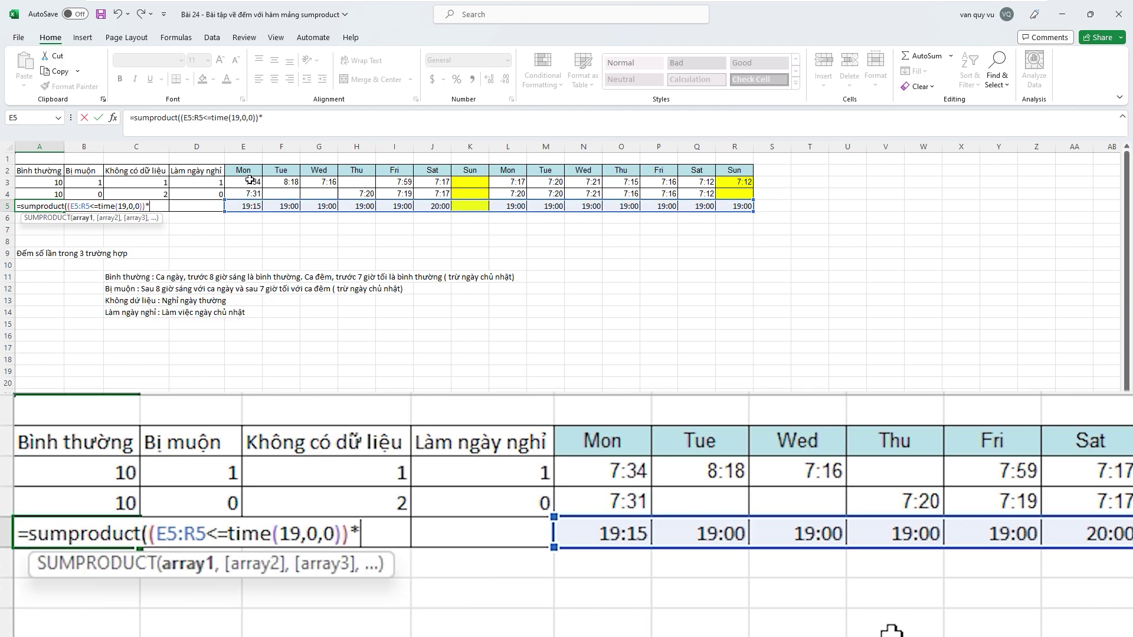
{"action": "left_click_drag", "start_coordinate": [243, 170], "coordinate": [734, 170]}
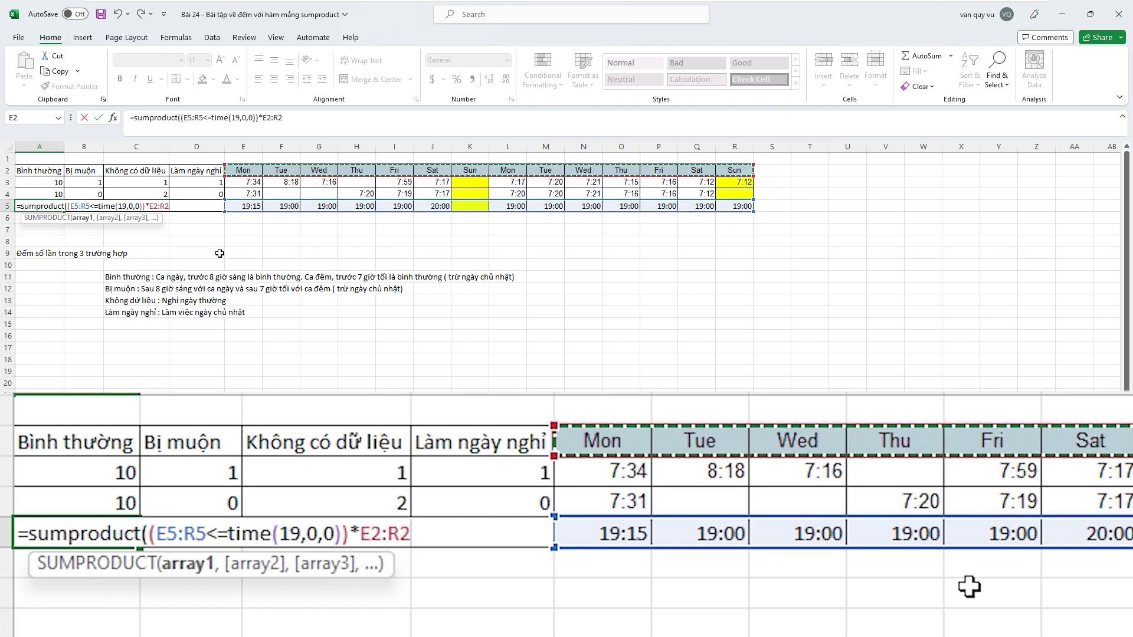
{"action": "left_click", "coordinate": [147, 206]}
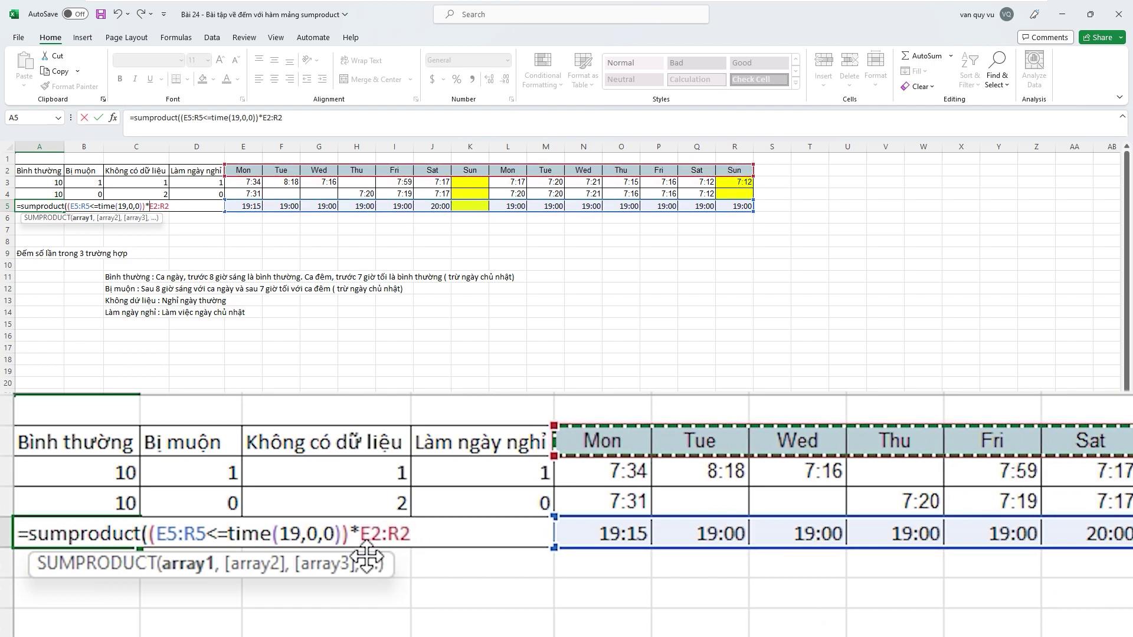
{"action": "type", "text": "("}
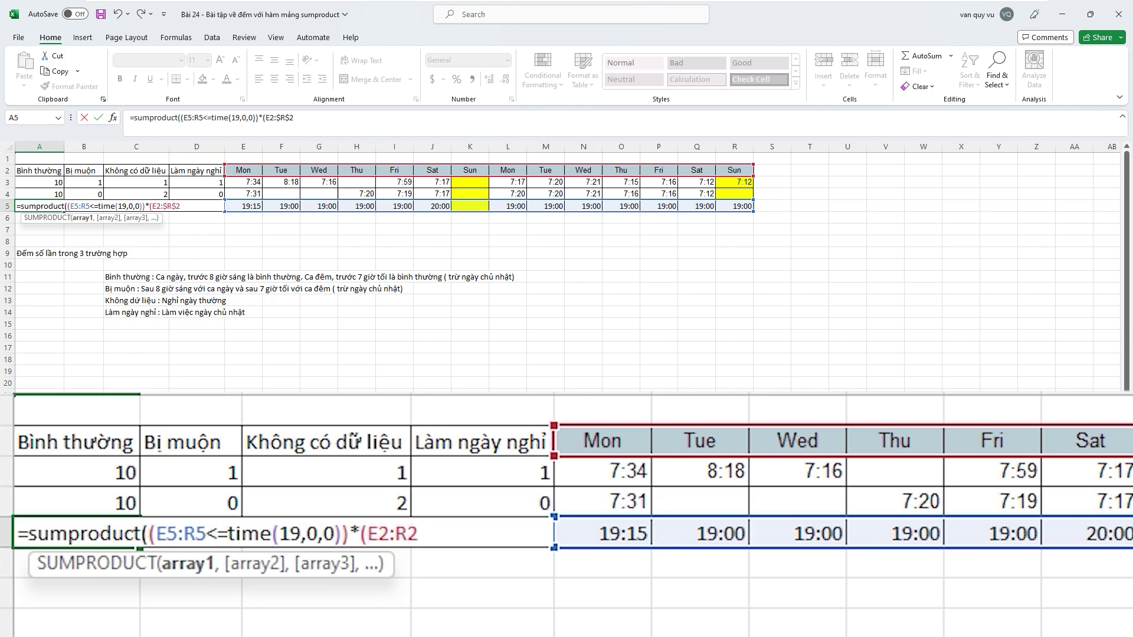
{"action": "key", "text": "F4"}
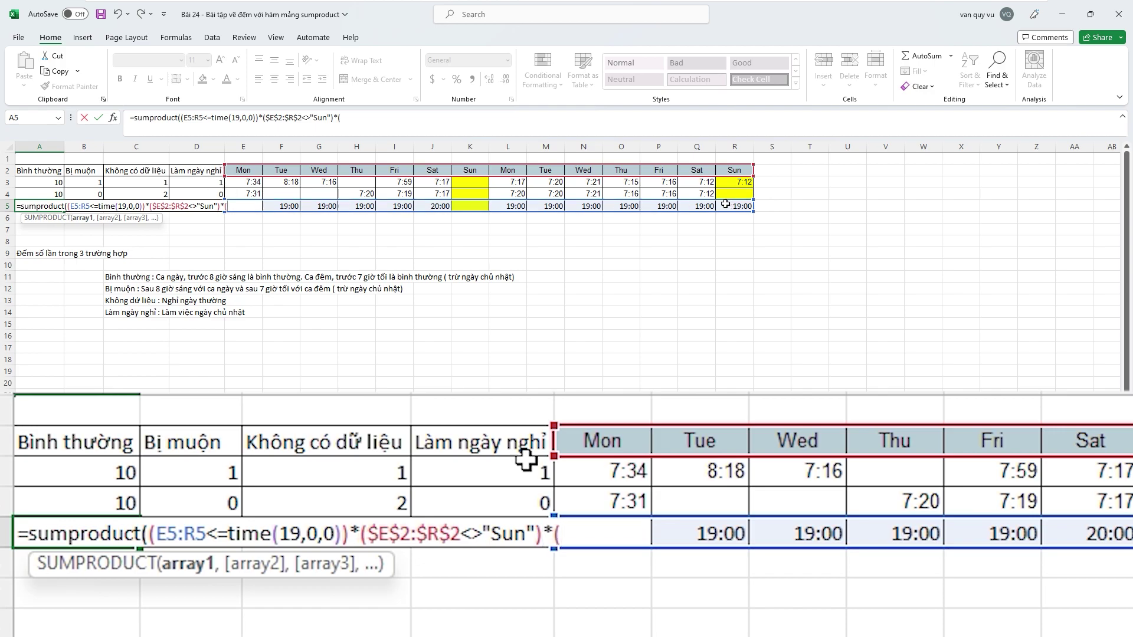
{"action": "left_click_drag", "start_coordinate": [693, 204], "coordinate": [250, 207]}
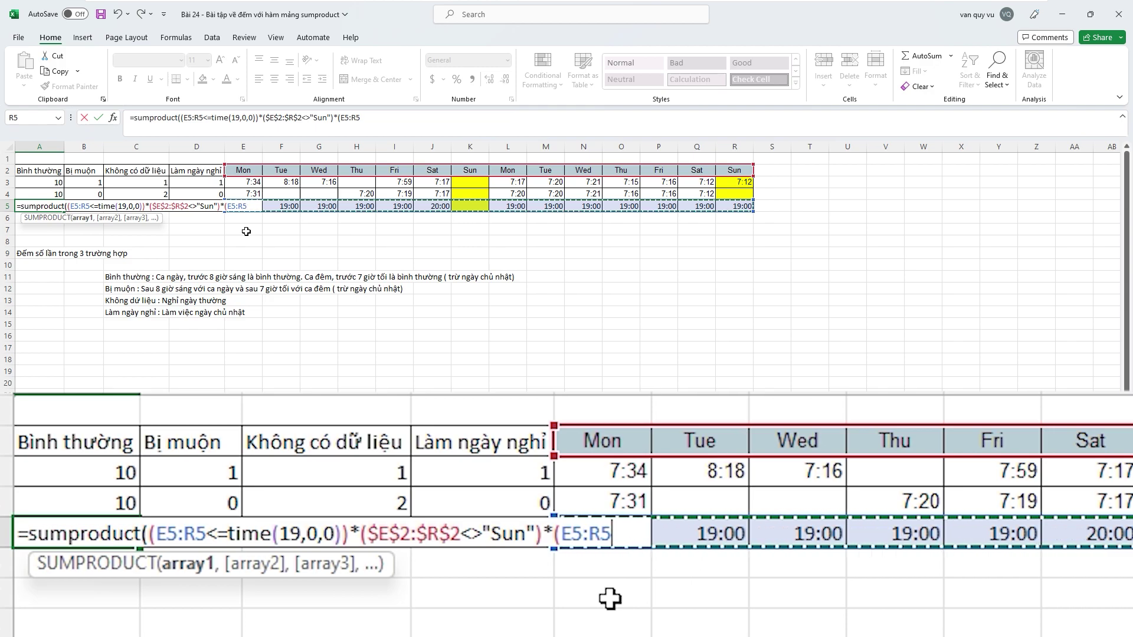
{"action": "type", "text": "<>\"\""}
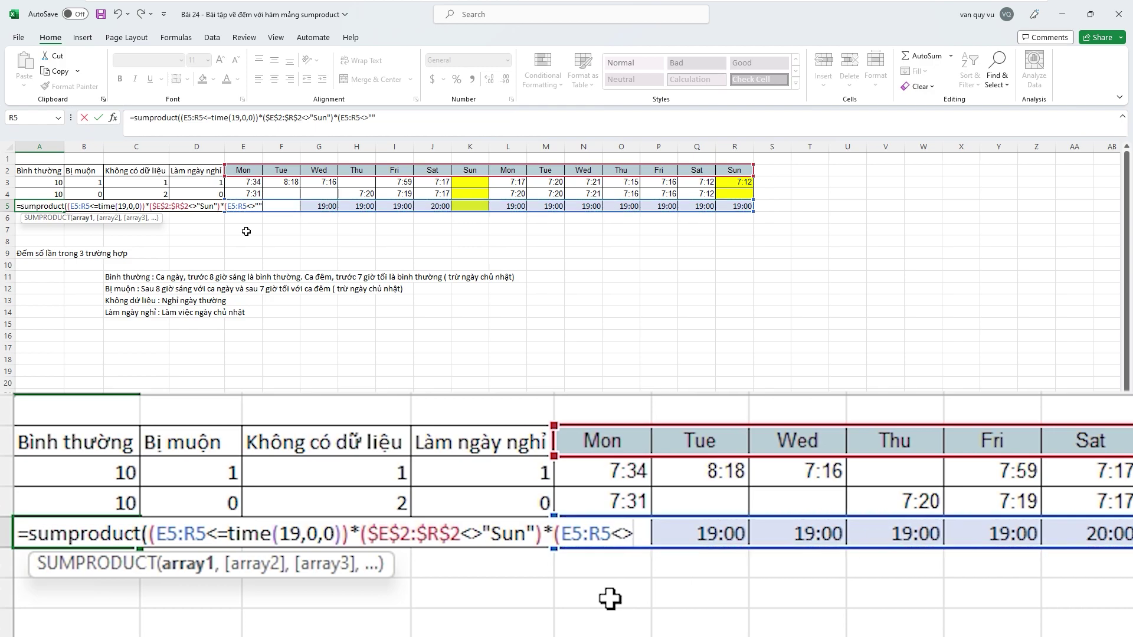
{"action": "type", "text": "))"}
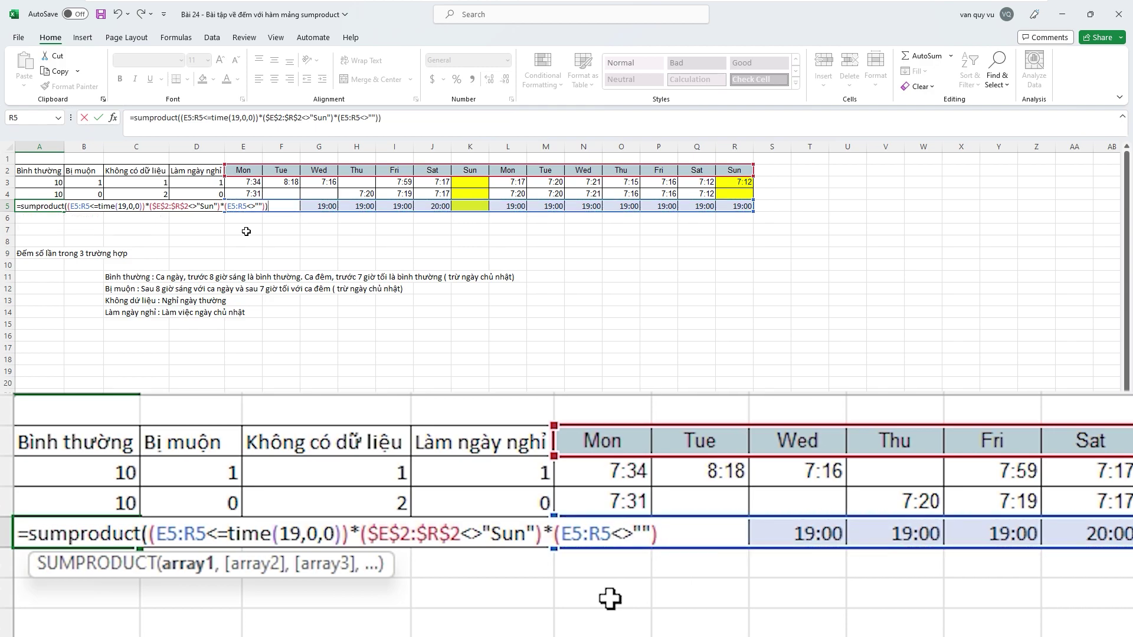
{"action": "key", "text": "Return"}
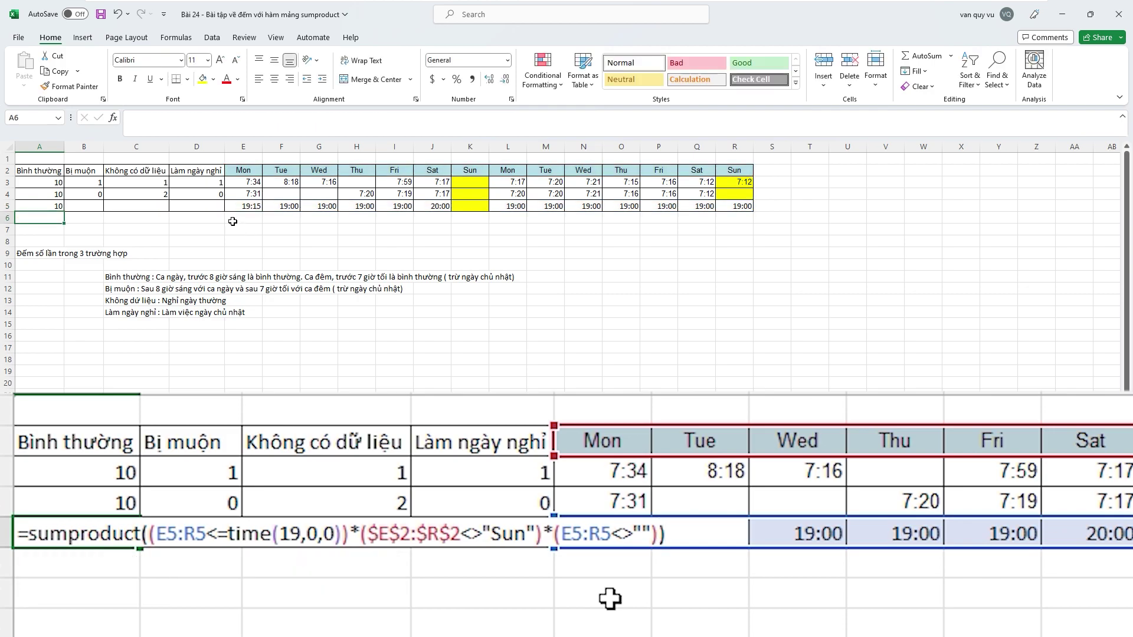
{"action": "left_click", "coordinate": [83, 209]}
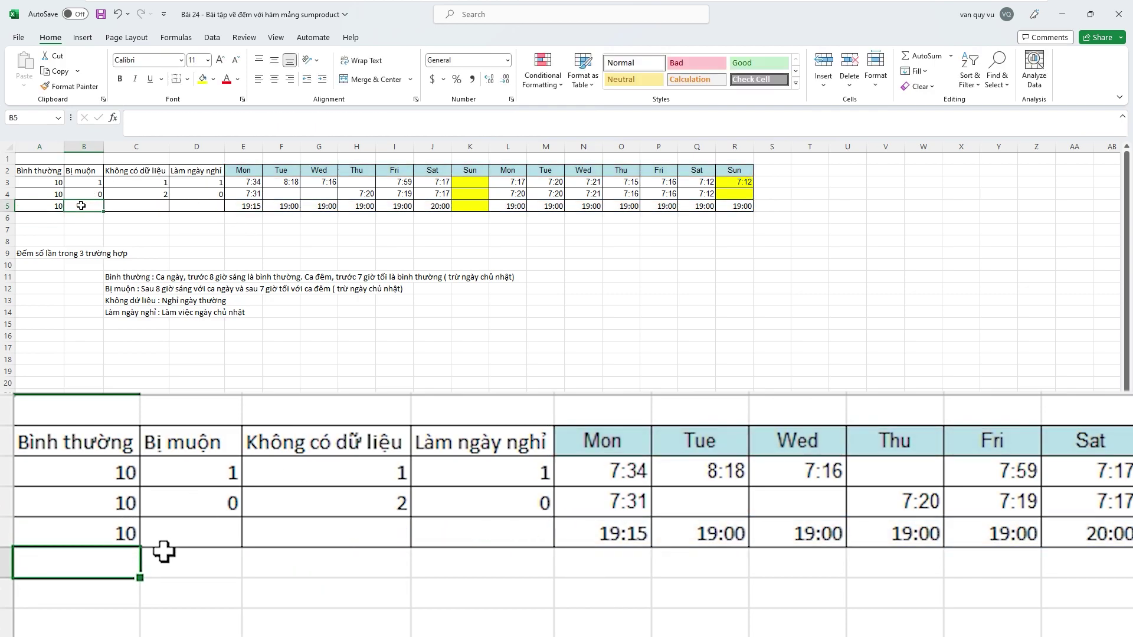
{"action": "left_click", "coordinate": [50, 204]}
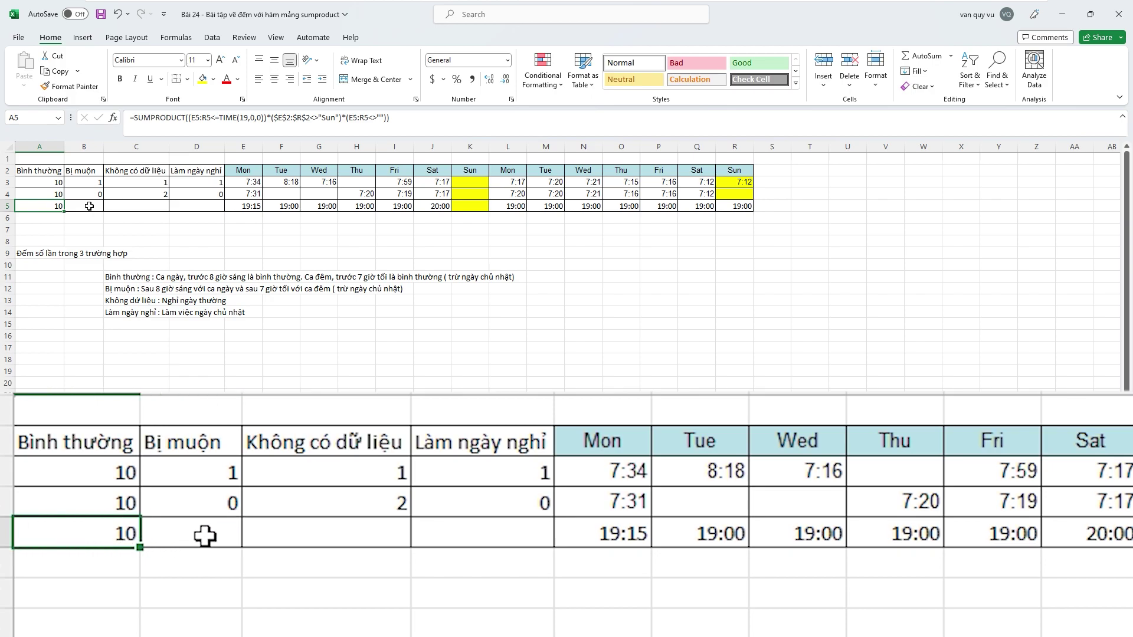
In B5, use SUMPRODUCT to count non-blank, non-Sunday row 5 times after 19:00, returning 2
{"action": "left_click", "coordinate": [89, 206]}
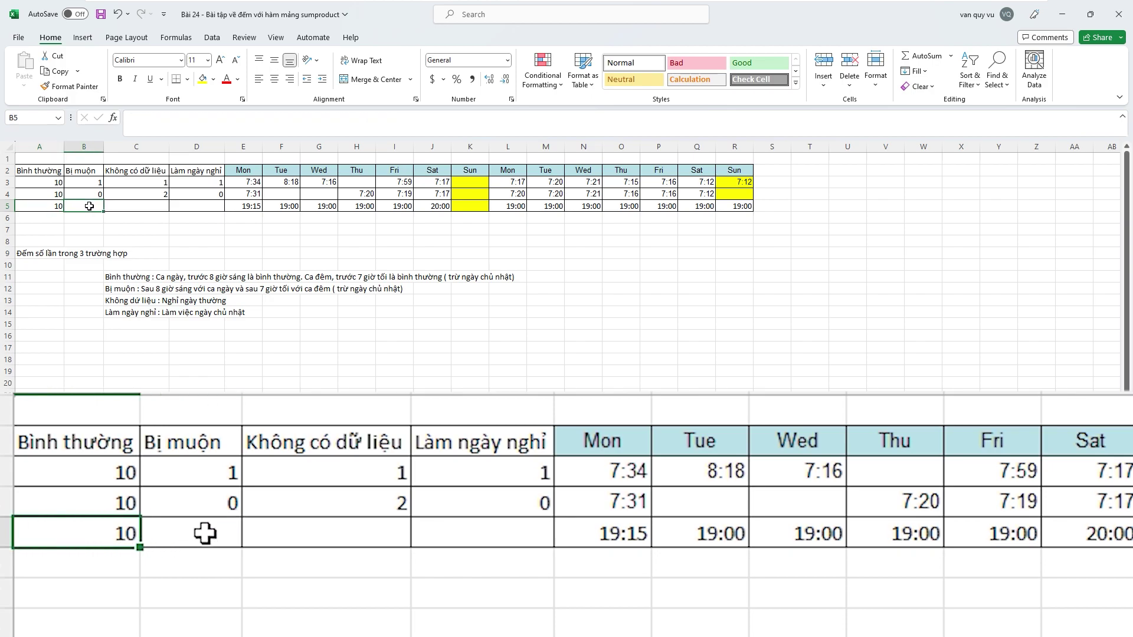
{"action": "type", "text": "=sump"}
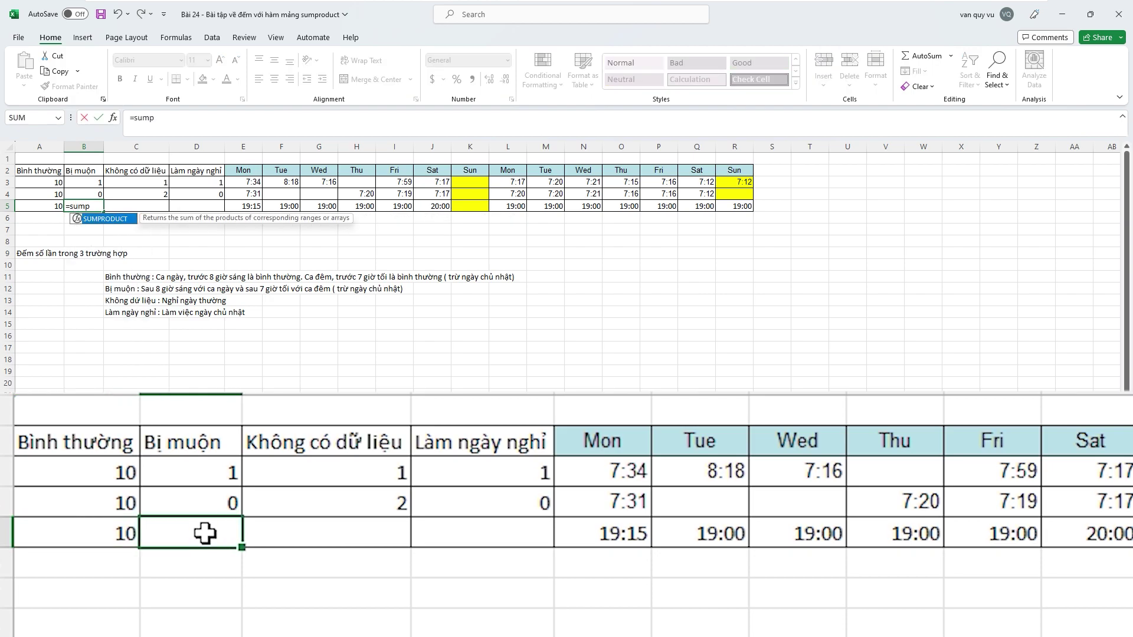
{"action": "type", "text": "roduct(("}
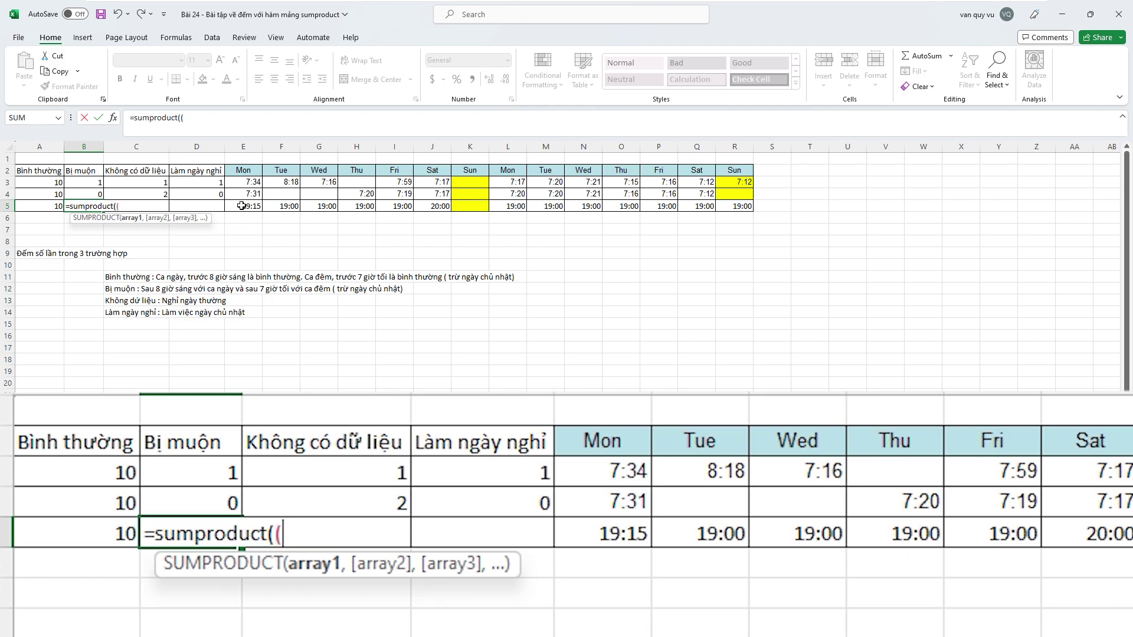
{"action": "left_click_drag", "start_coordinate": [243, 205], "coordinate": [736, 207]}
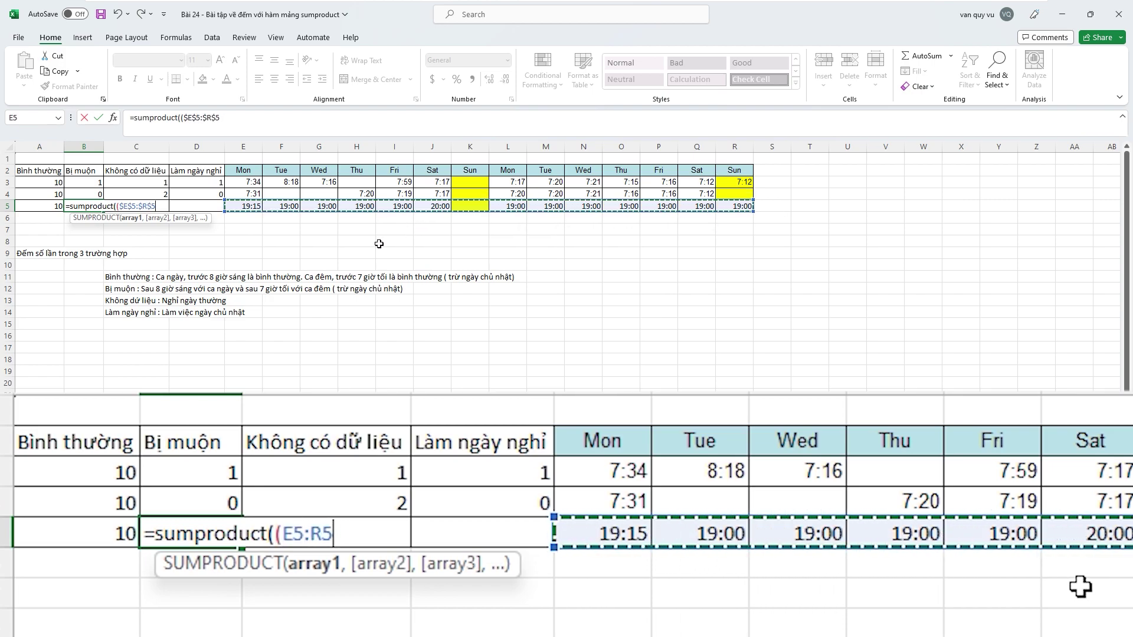
{"action": "key", "text": "F4"}
{"action": "key", "text": "F4"}
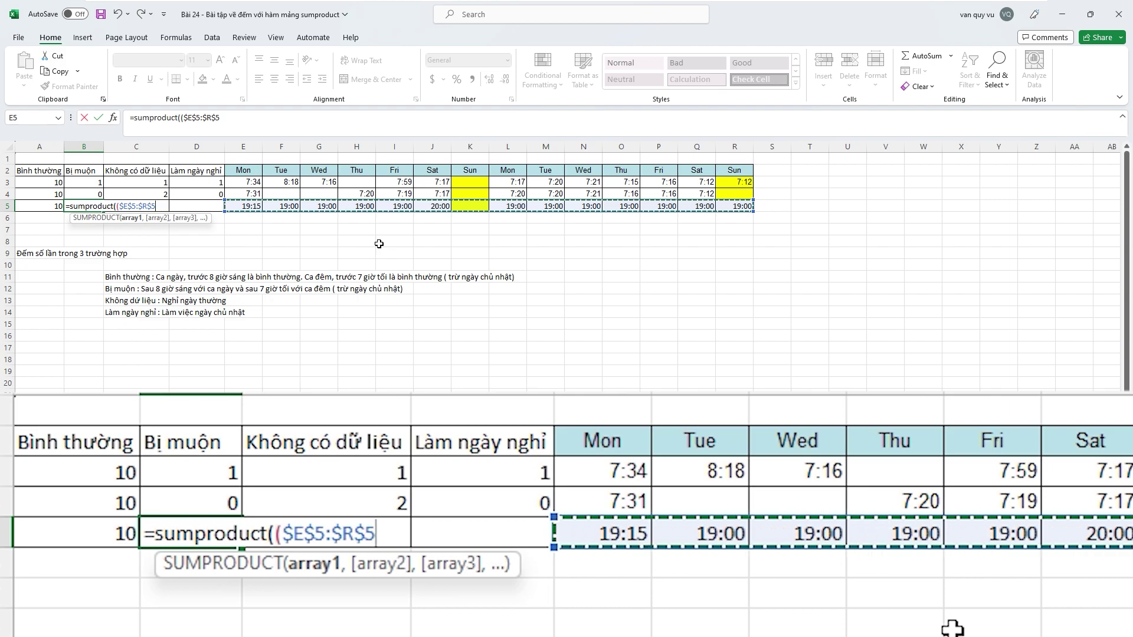
{"action": "key", "text": "F4"}
{"action": "key", "text": "F4"}
{"action": "type", "text": ">"}
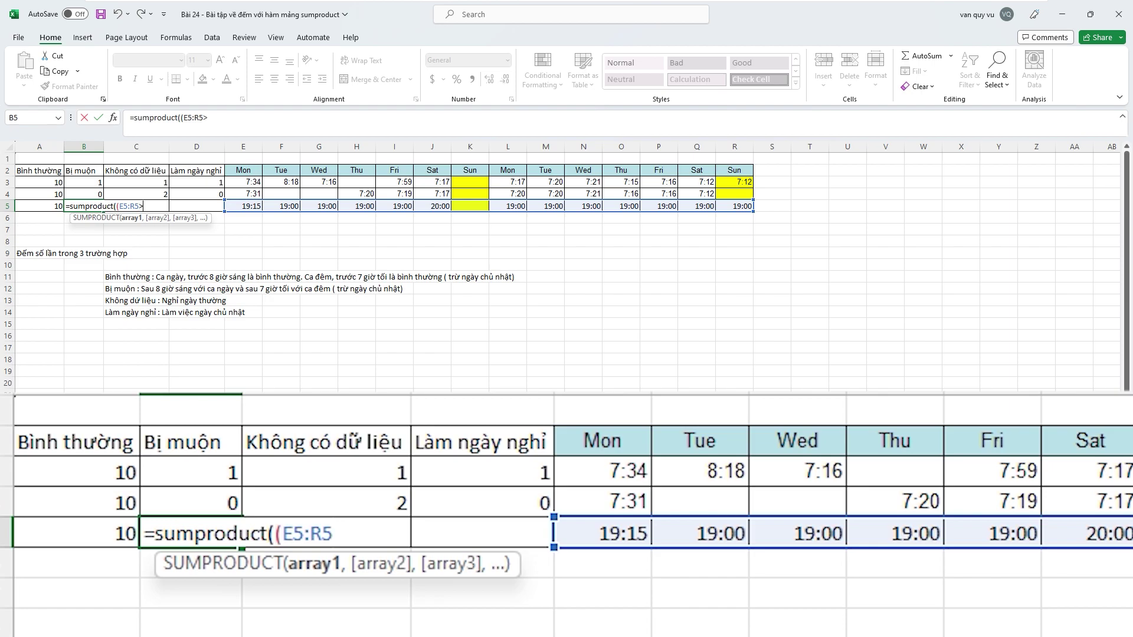
{"action": "type", "text": "time("}
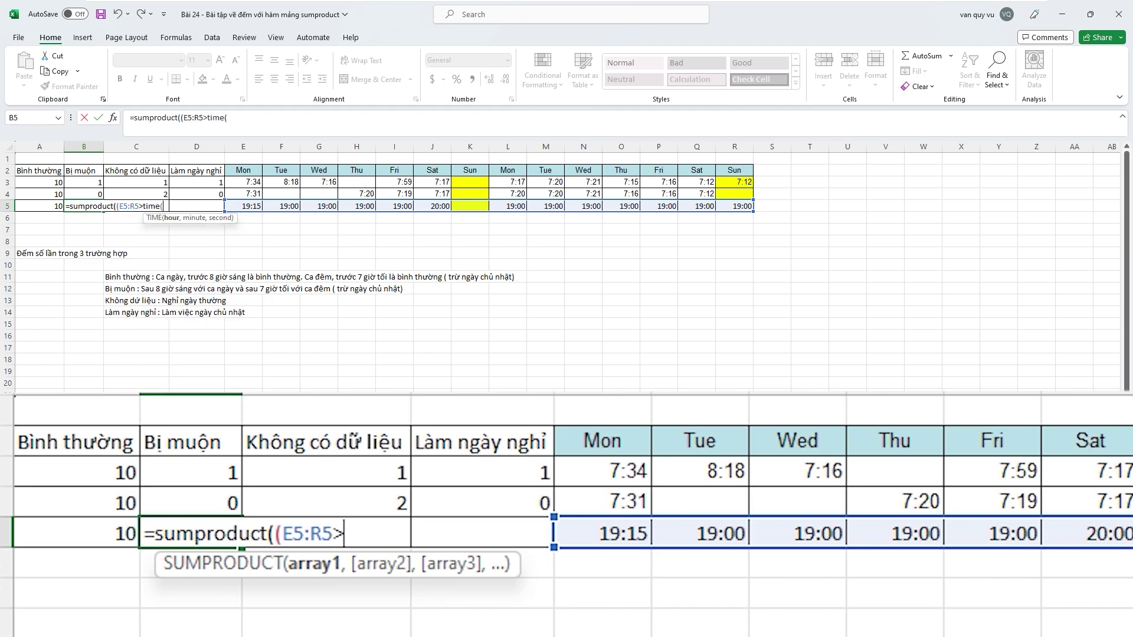
{"action": "type", "text": "19,"}
{"action": "type", "text": "0,0"}
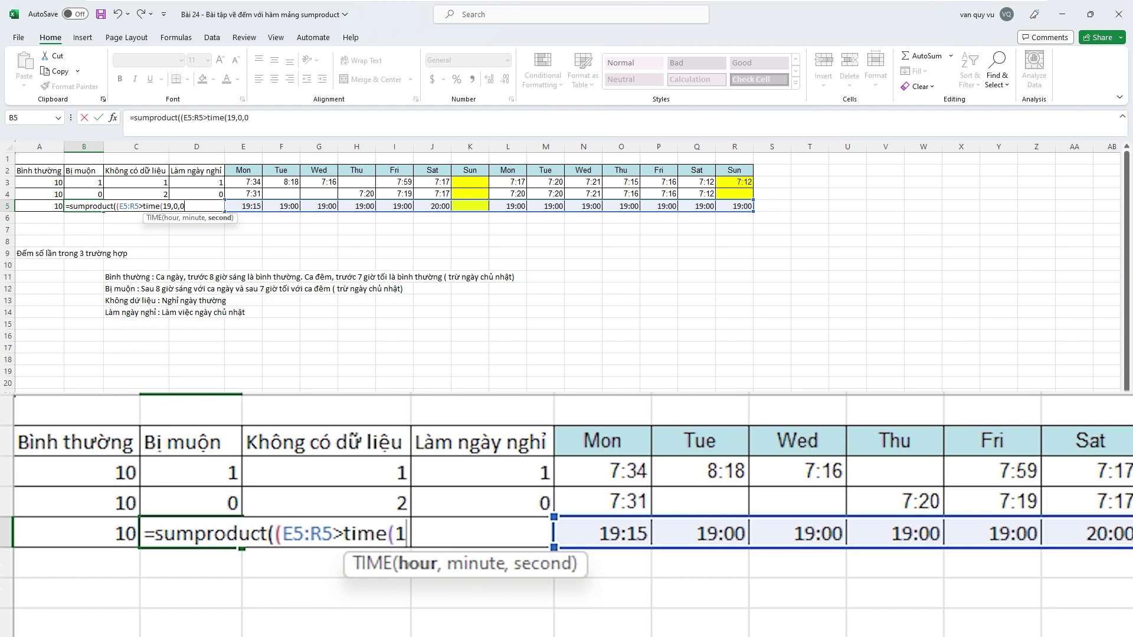
{"action": "type", "text": ")"}
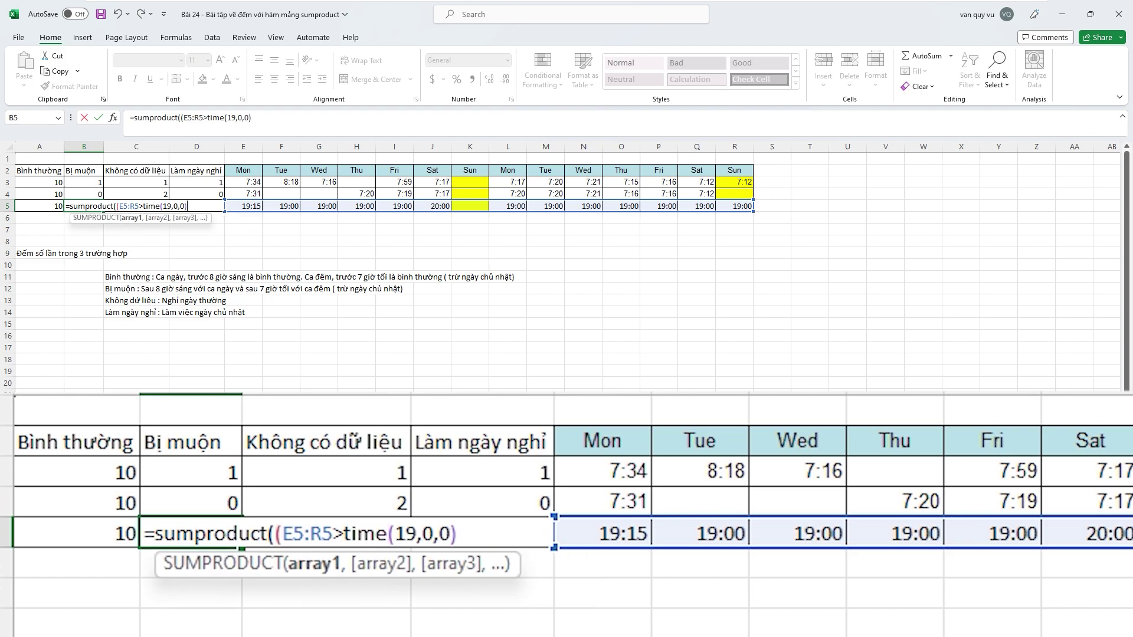
{"action": "type", "text": ")*("}
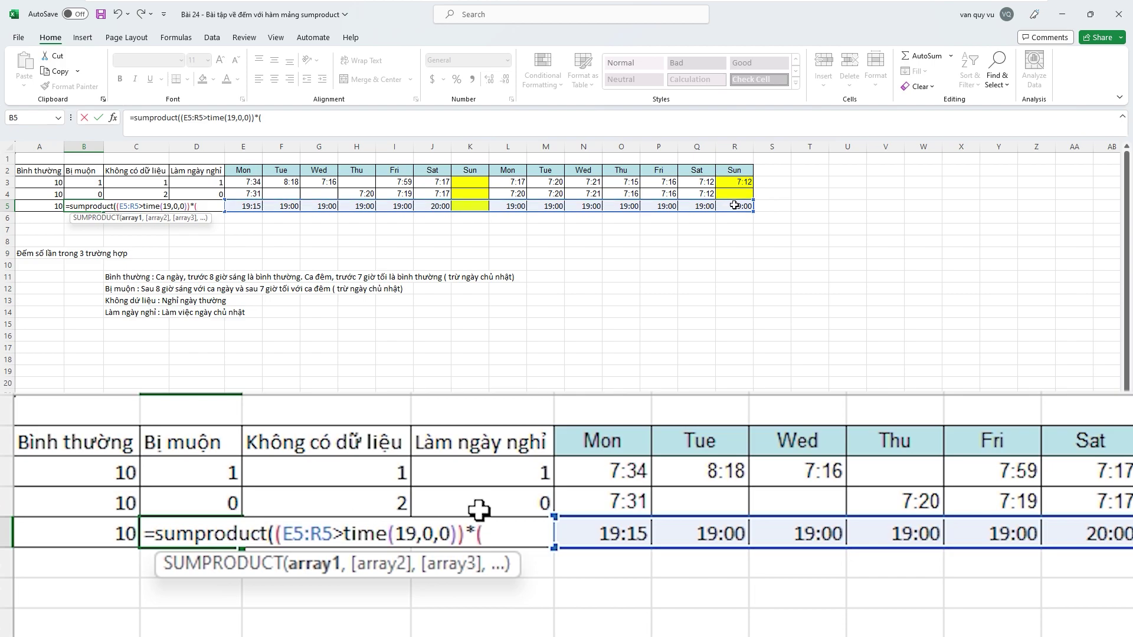
{"action": "left_click_drag", "start_coordinate": [735, 206], "coordinate": [250, 210]}
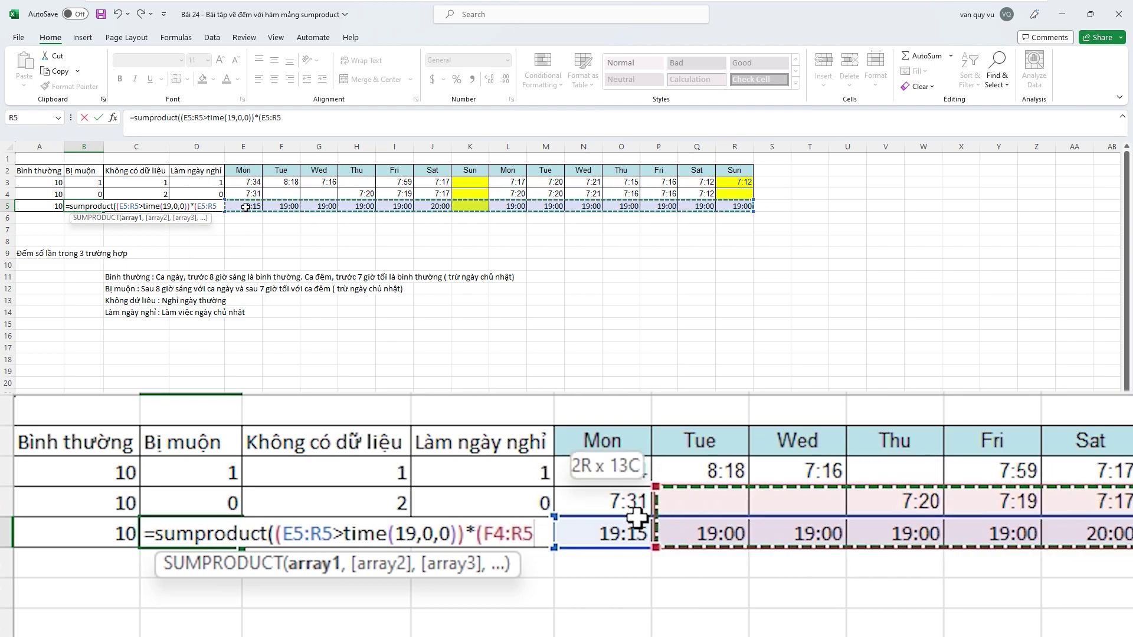
{"action": "type", "text": "<>\"\""}
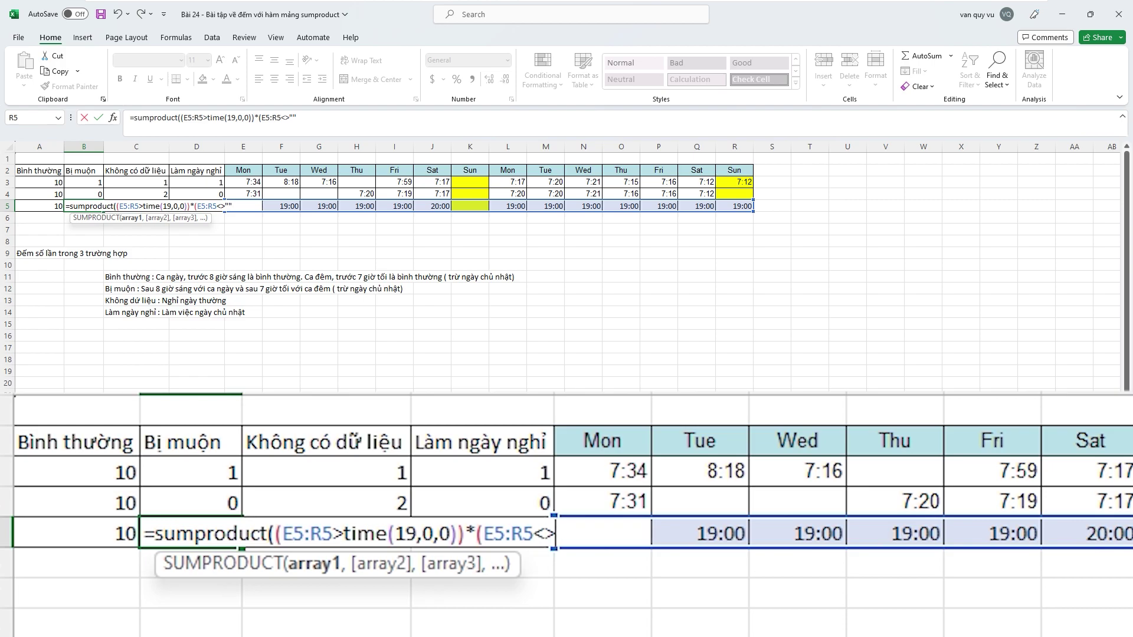
{"action": "type", "text": ")*("}
{"action": "left_click_drag", "start_coordinate": [243, 170], "coordinate": [737, 171]}
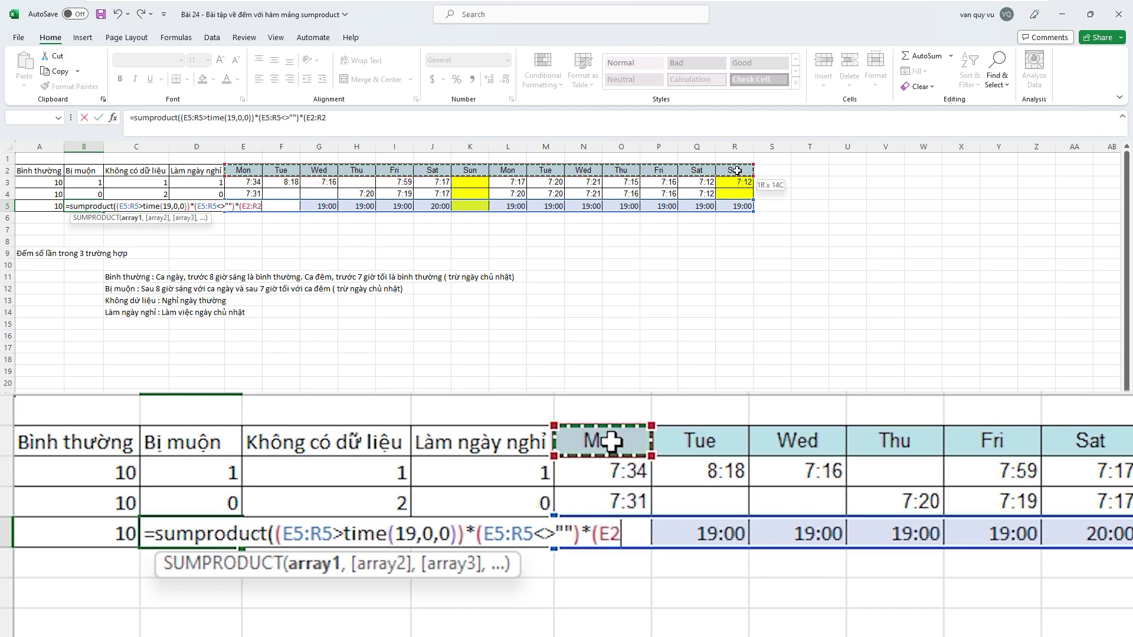
{"action": "key", "text": "F4"}
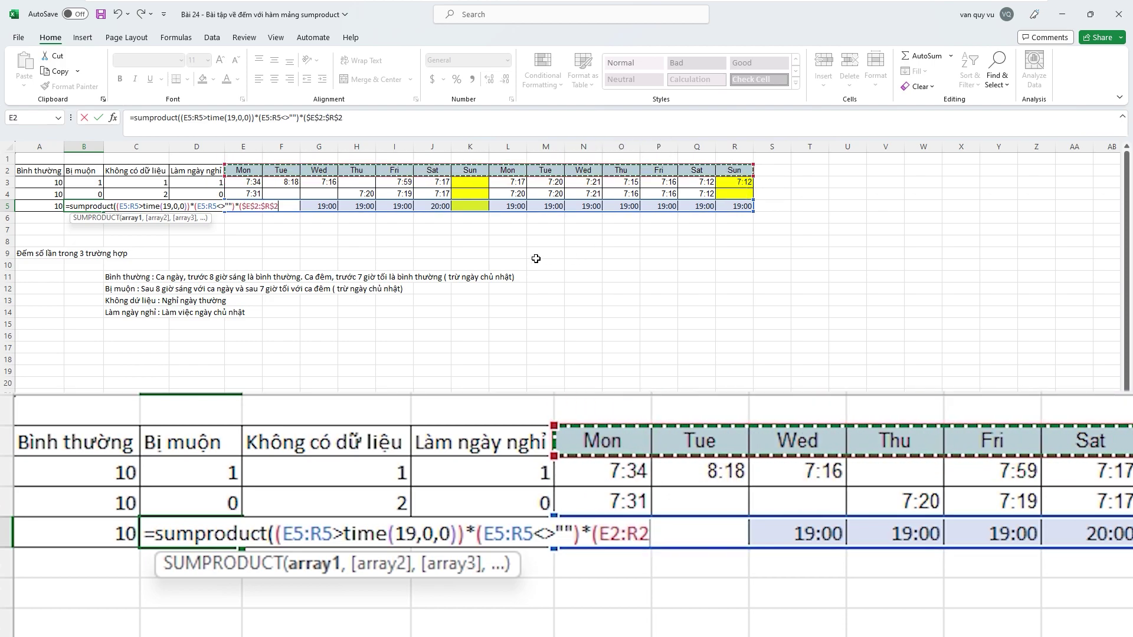
{"action": "type", "text": "<>"}
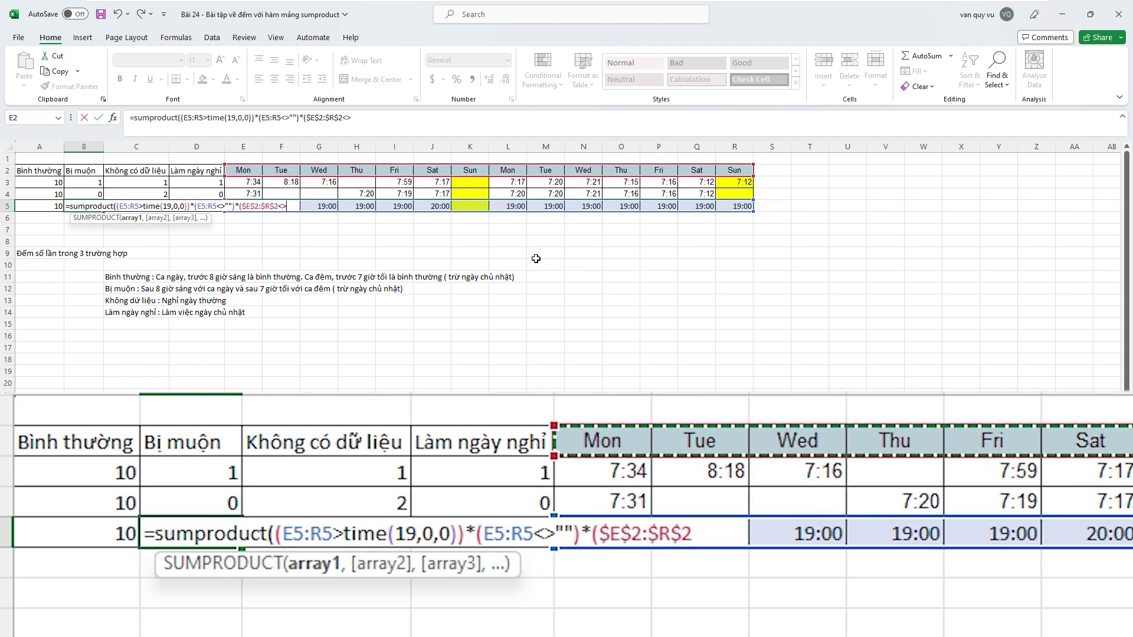
{"action": "type", "text": "\"Sun"}
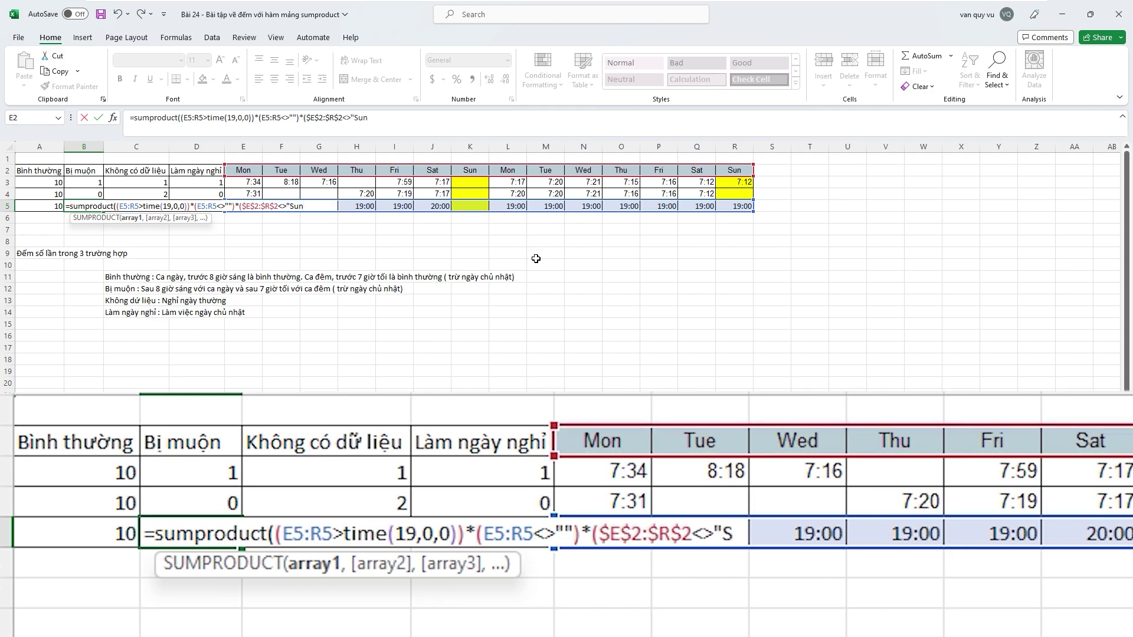
{"action": "type", "text": "\""}
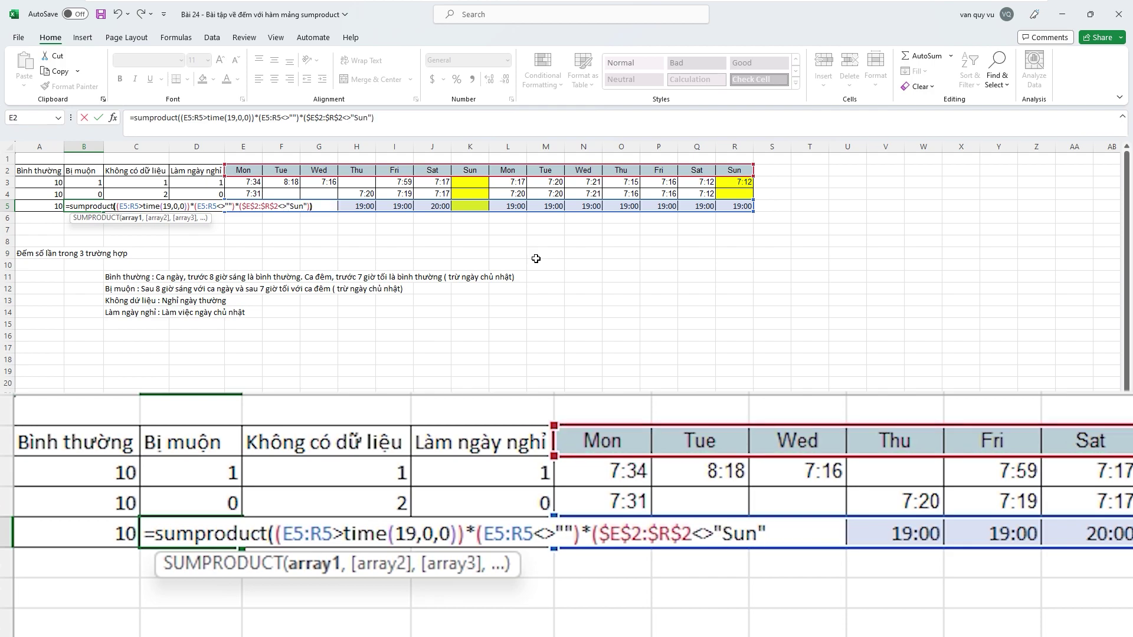
{"action": "key", "text": "Return"}
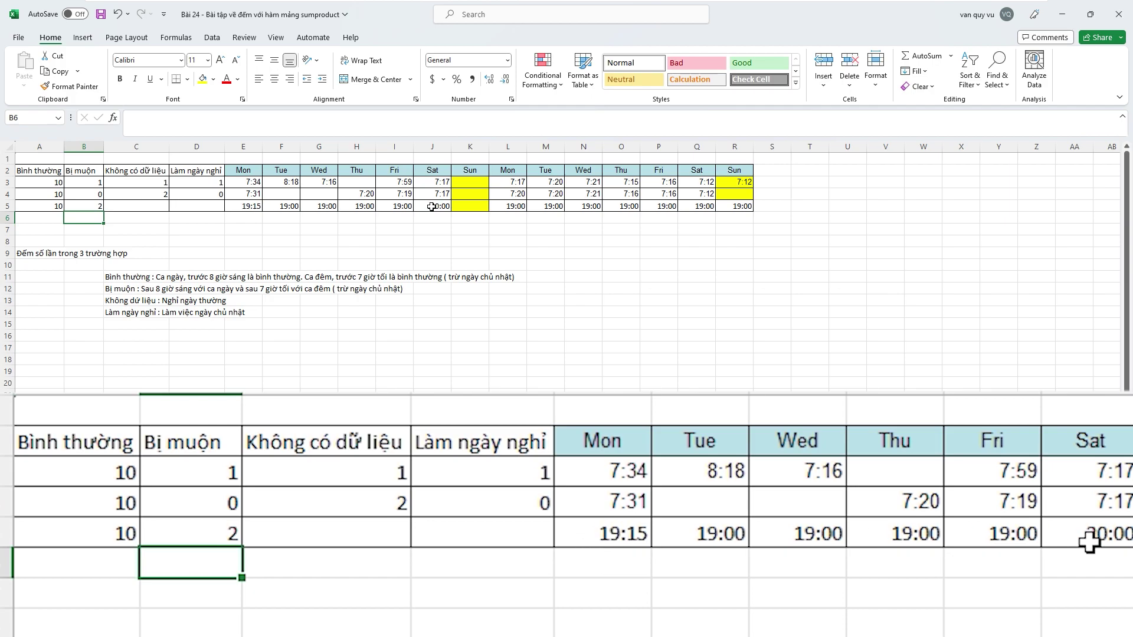
Enter =SUMPRODUCT(($E$2:$R$2<>"Sun")*(E5:R5="")) in C5 to count blank non-Sunday days, giving 0
{"action": "left_click", "coordinate": [128, 206]}
{"action": "type", "text": "="}
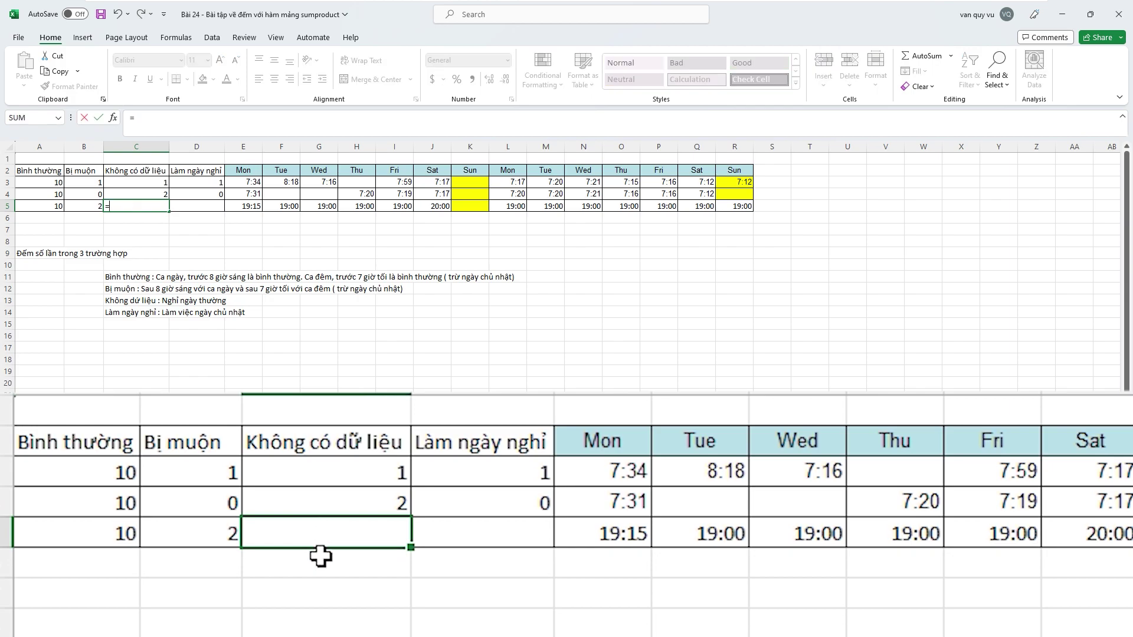
{"action": "type", "text": "sumproud"}
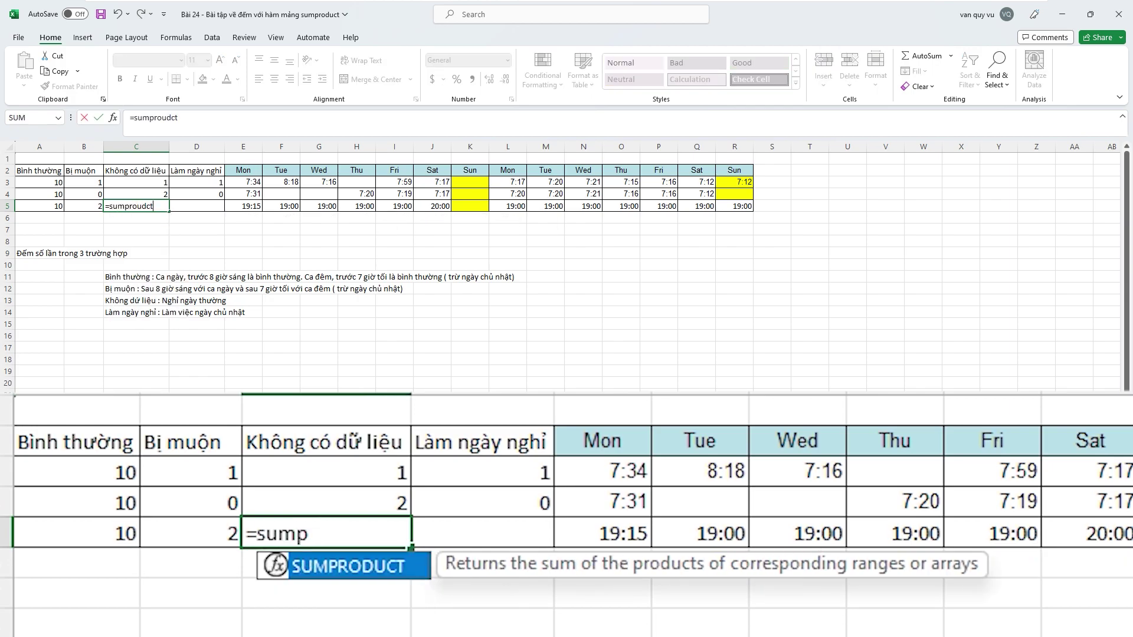
{"action": "type", "text": "ct"}
{"action": "key", "text": "BackSpace"}
{"action": "key", "text": "BackSpace"}
{"action": "key", "text": "BackSpace"}
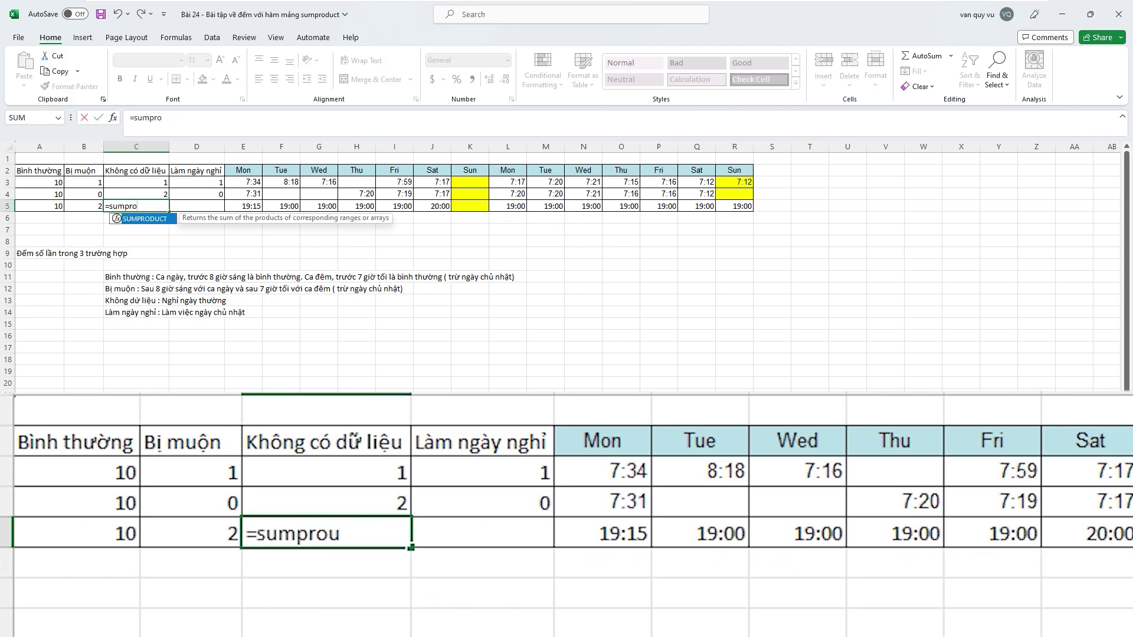
{"action": "type", "text": "duct(("}
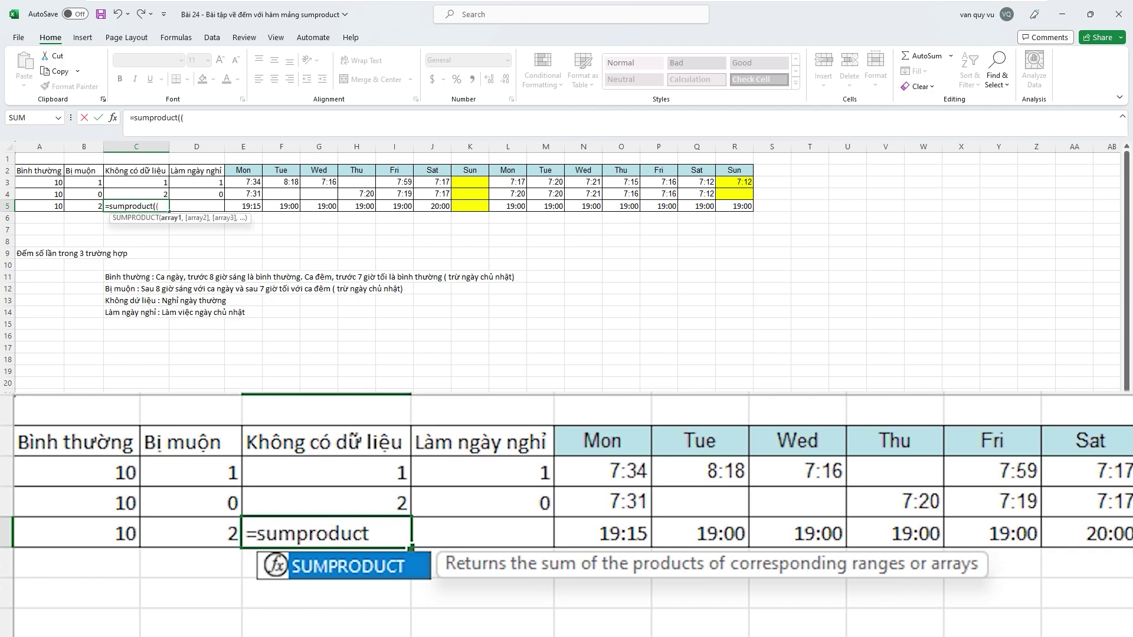
{"action": "left_click_drag", "start_coordinate": [243, 170], "coordinate": [738, 170]}
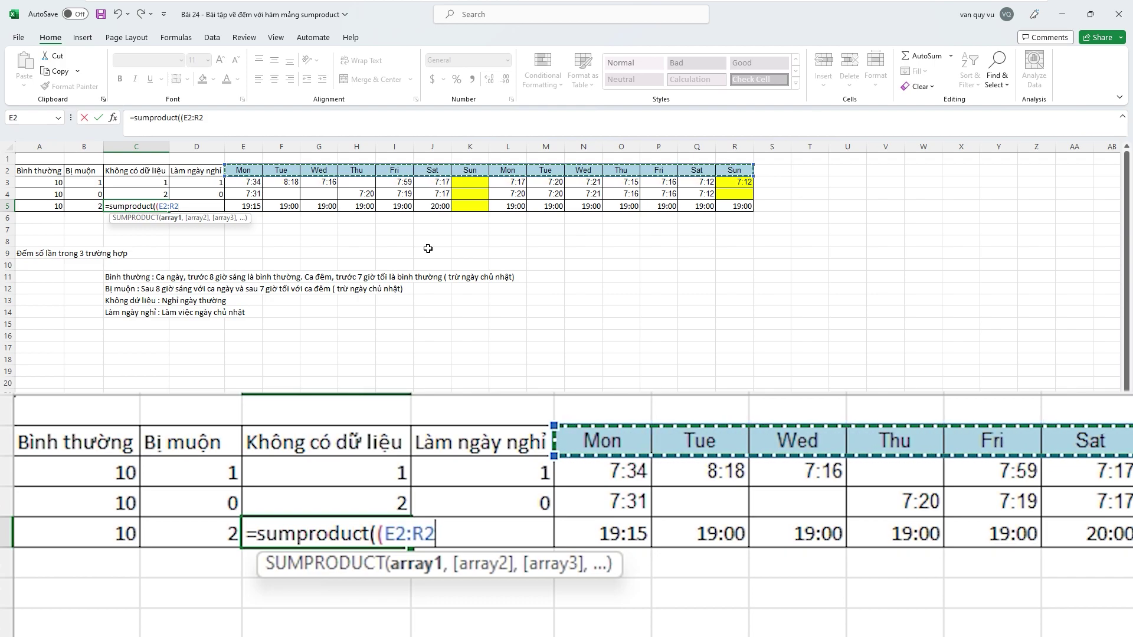
{"action": "key", "text": "F4"}
{"action": "type", "text": "<>\"Sun"}
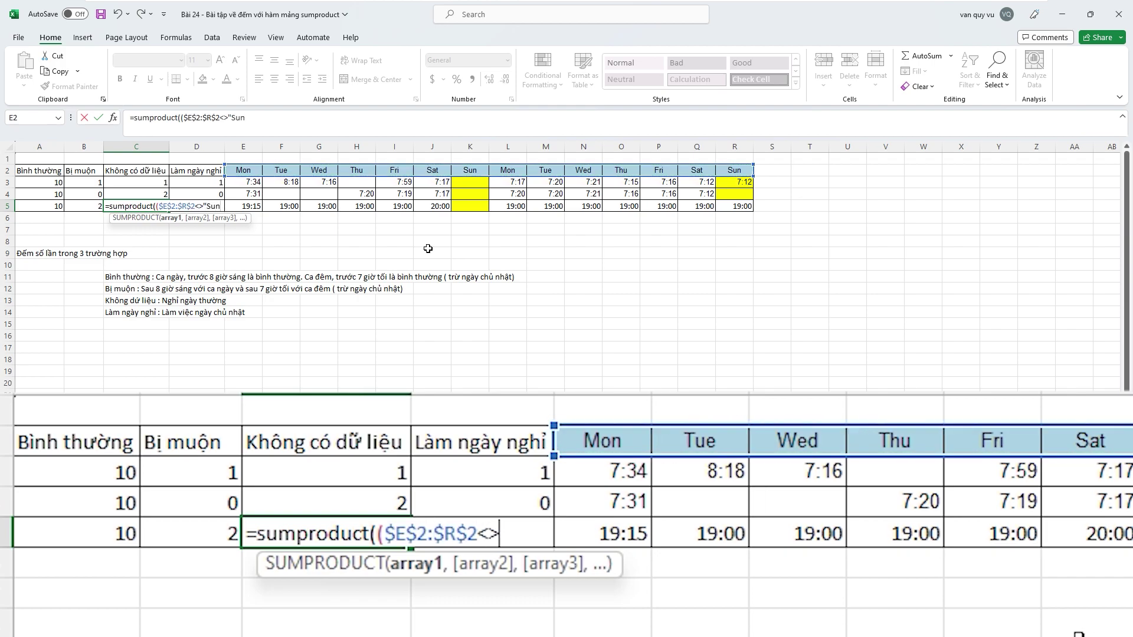
{"action": "type", "text": "\""}
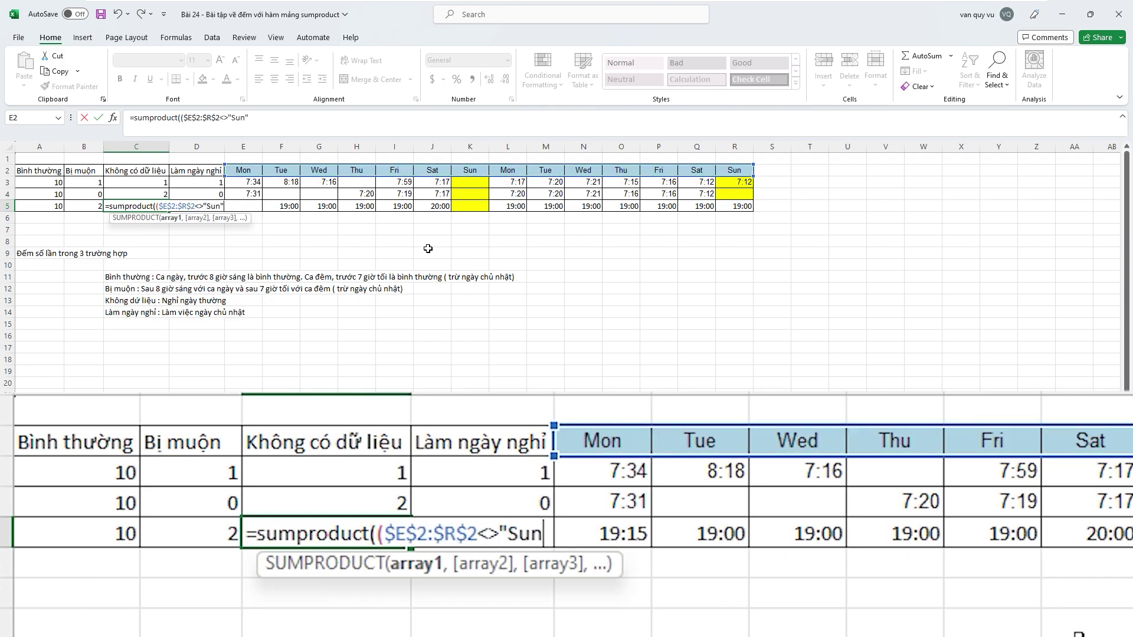
{"action": "type", "text": ")*("}
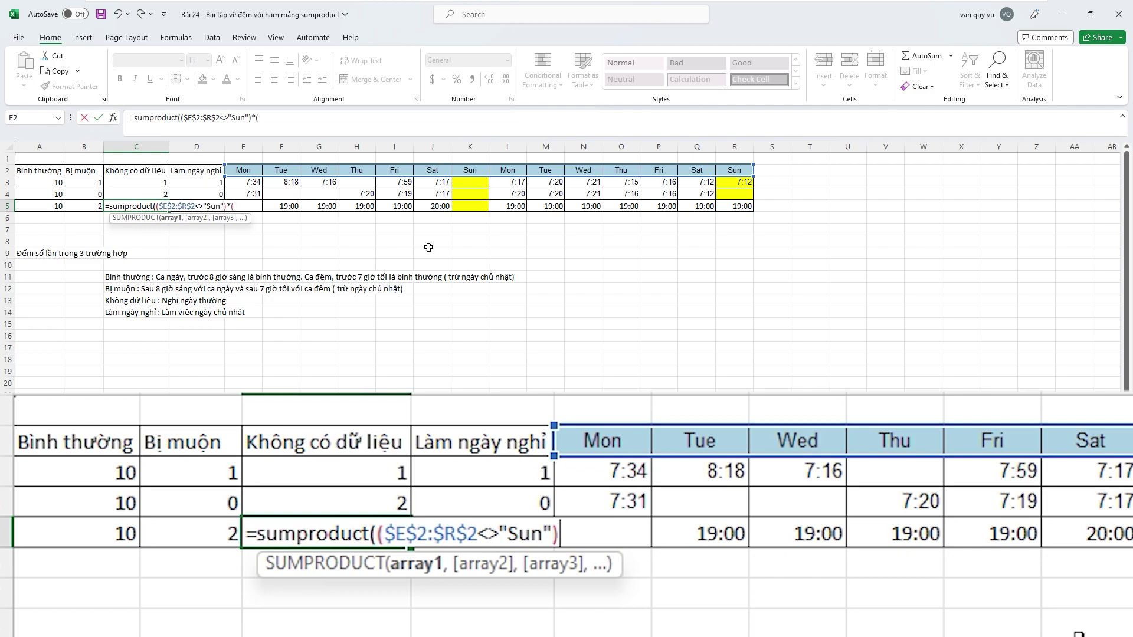
{"action": "left_click_drag", "start_coordinate": [735, 206], "coordinate": [247, 205]}
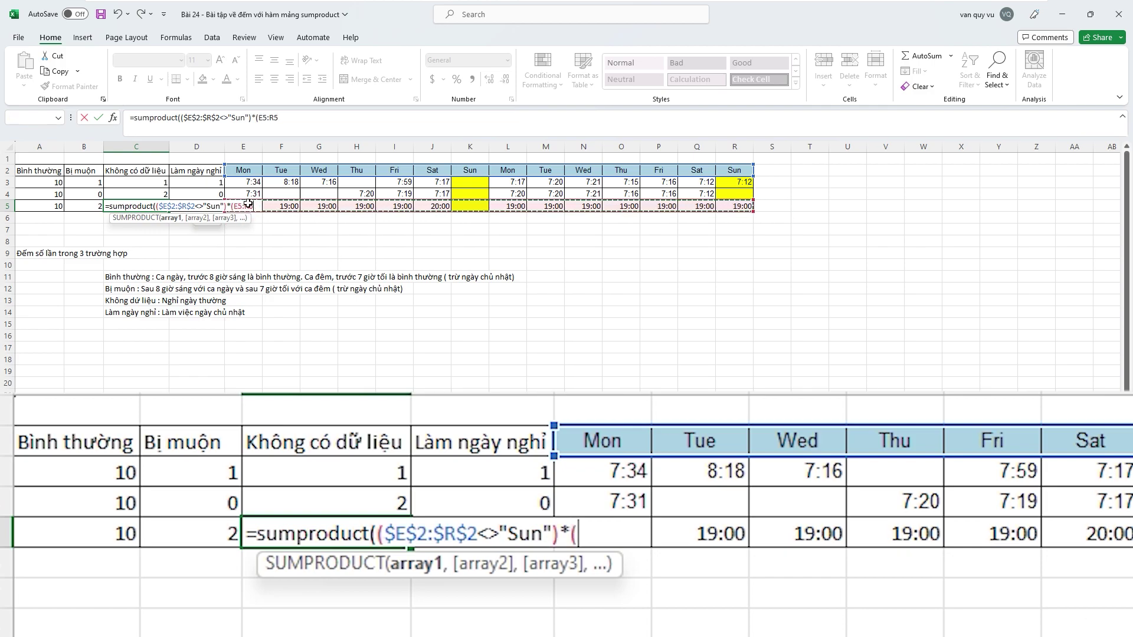
{"action": "type", "text": "=\"\""}
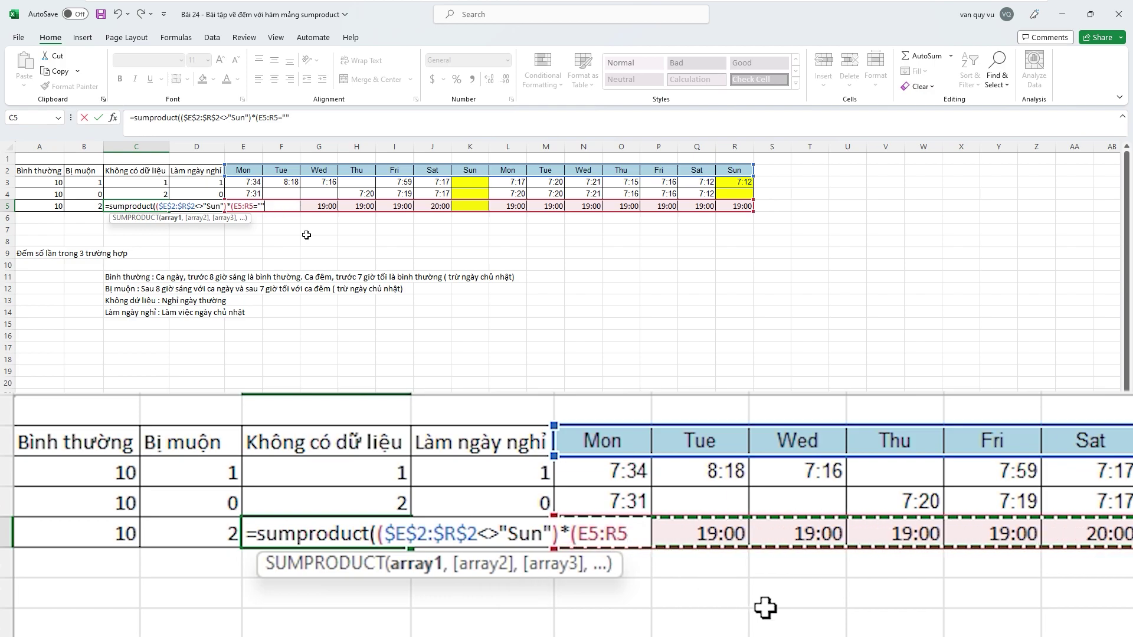
{"action": "type", "text": "))"}
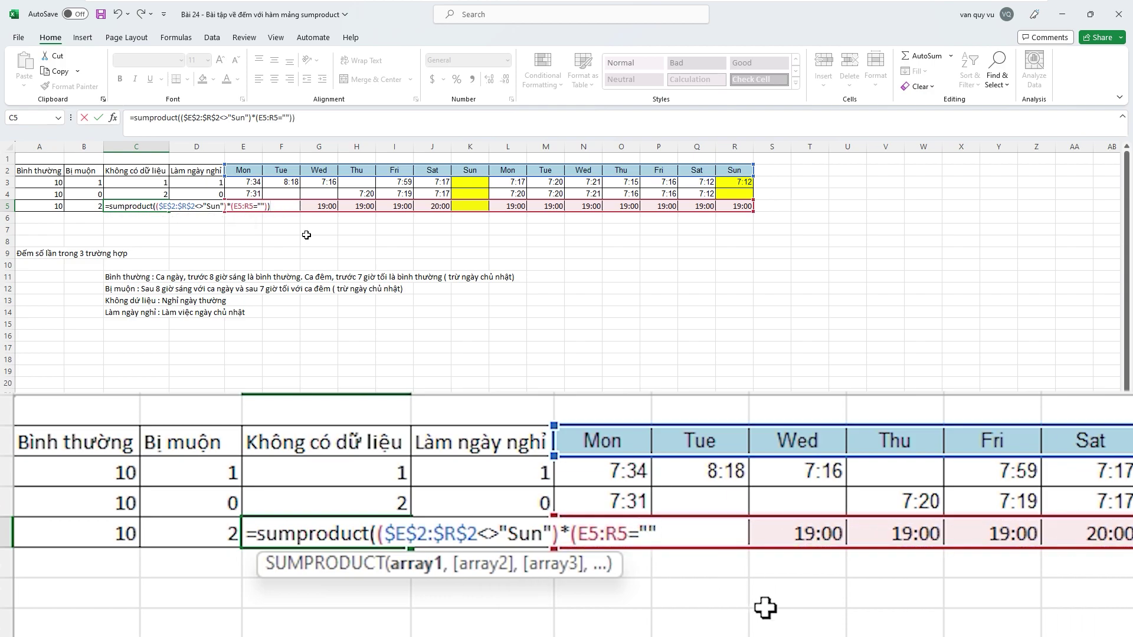
{"action": "key", "text": "Return"}
{"action": "left_click", "coordinate": [192, 204]}
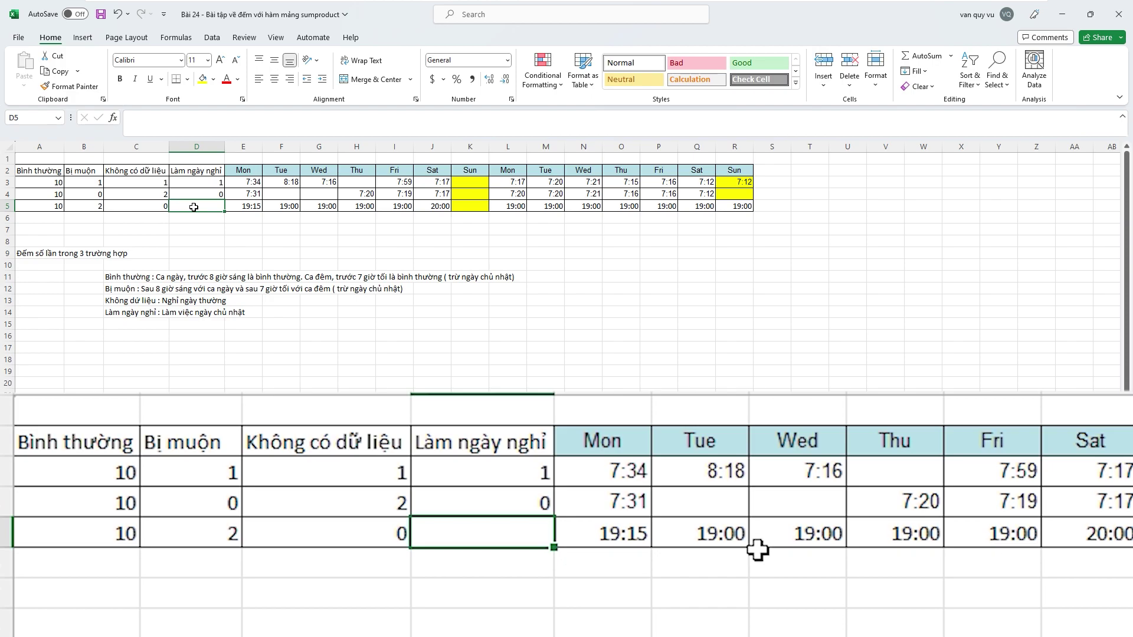
Enter =SUMPRODUCT((E5:R5<>"")*($E$2:$R$2="Sun")) in D5 to count worked Sundays, giving 1
{"action": "type", "text": "=s"}
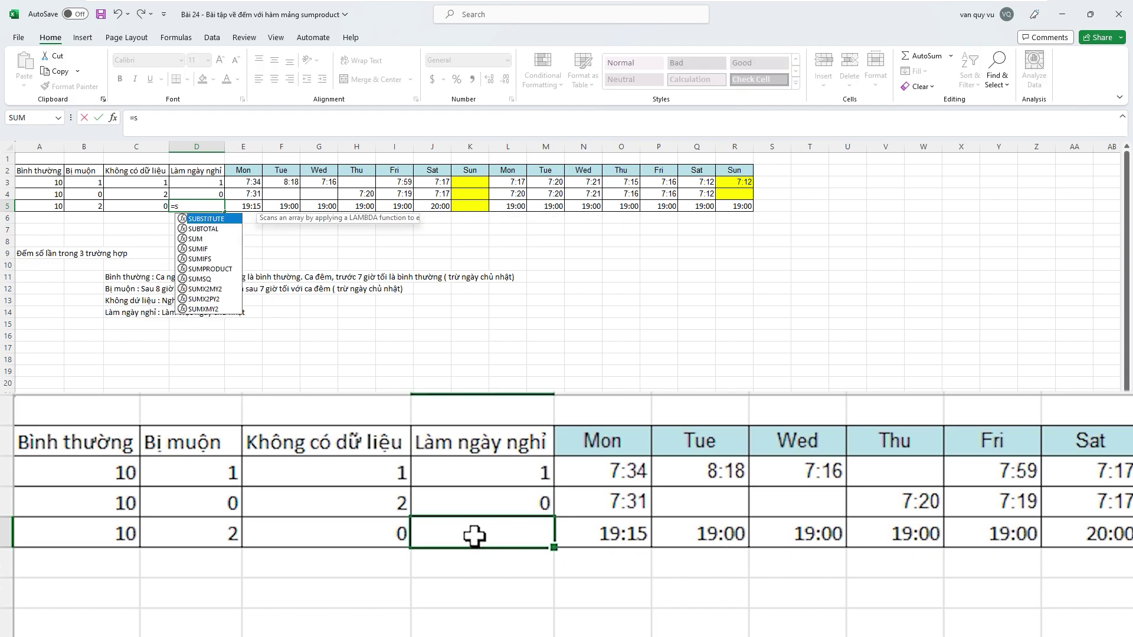
{"action": "type", "text": "umpro"}
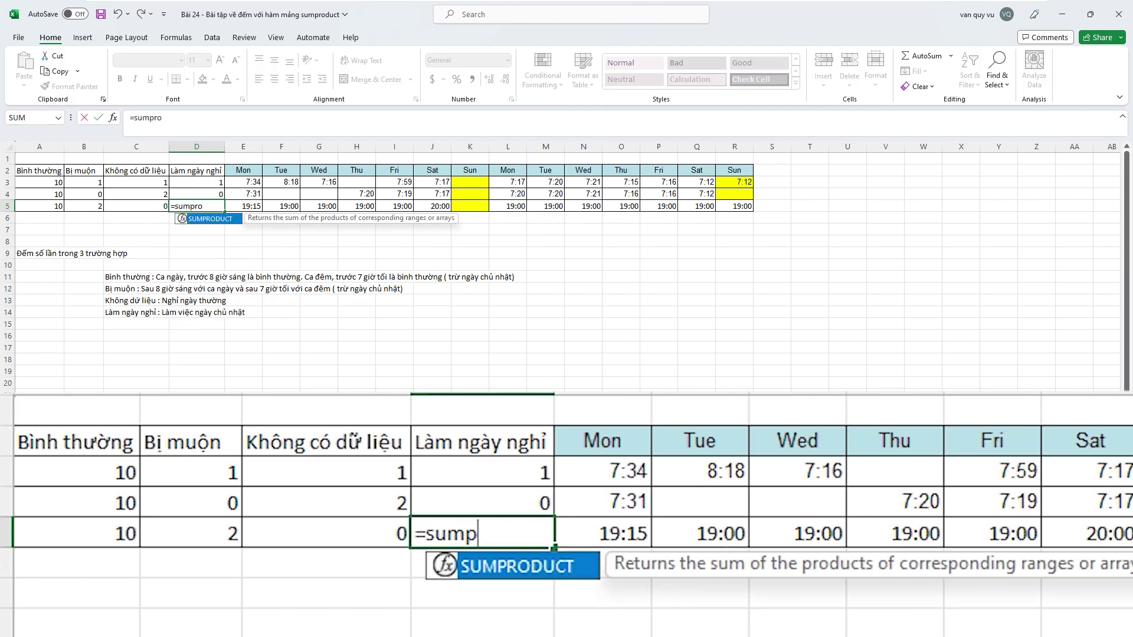
{"action": "type", "text": "duct(("}
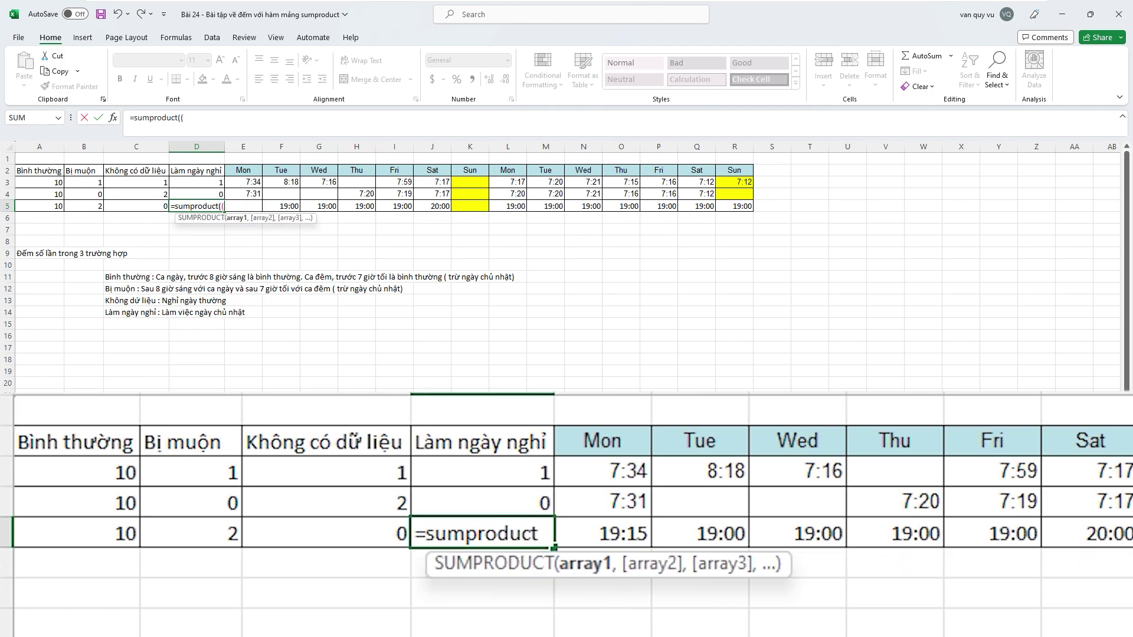
{"action": "left_click_drag", "start_coordinate": [738, 206], "coordinate": [243, 205]}
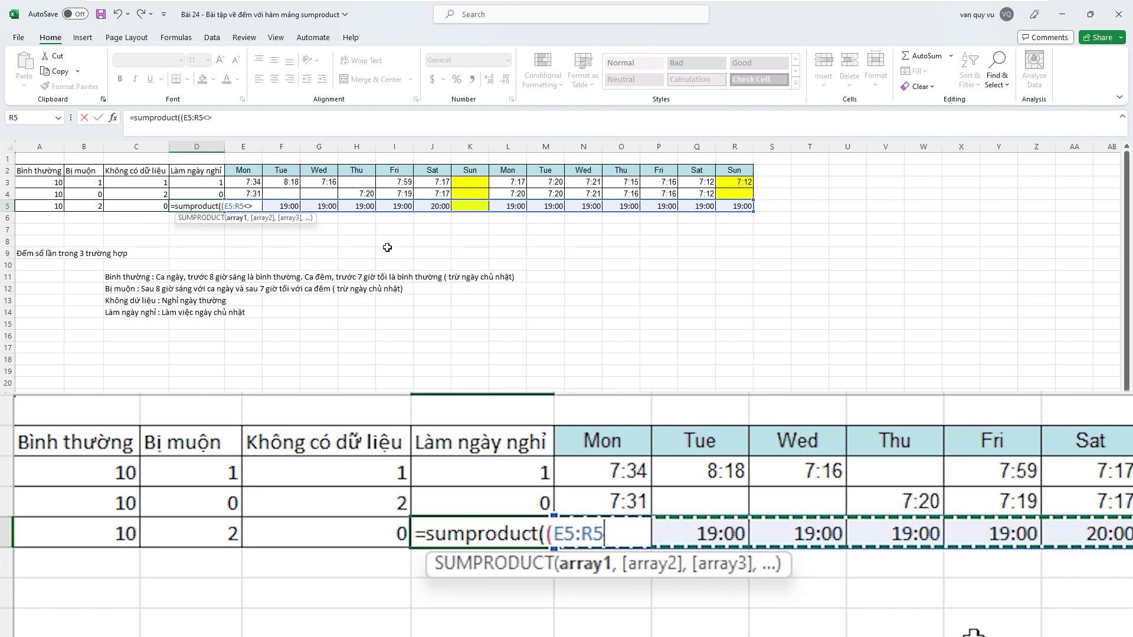
{"action": "type", "text": "<>\"\""}
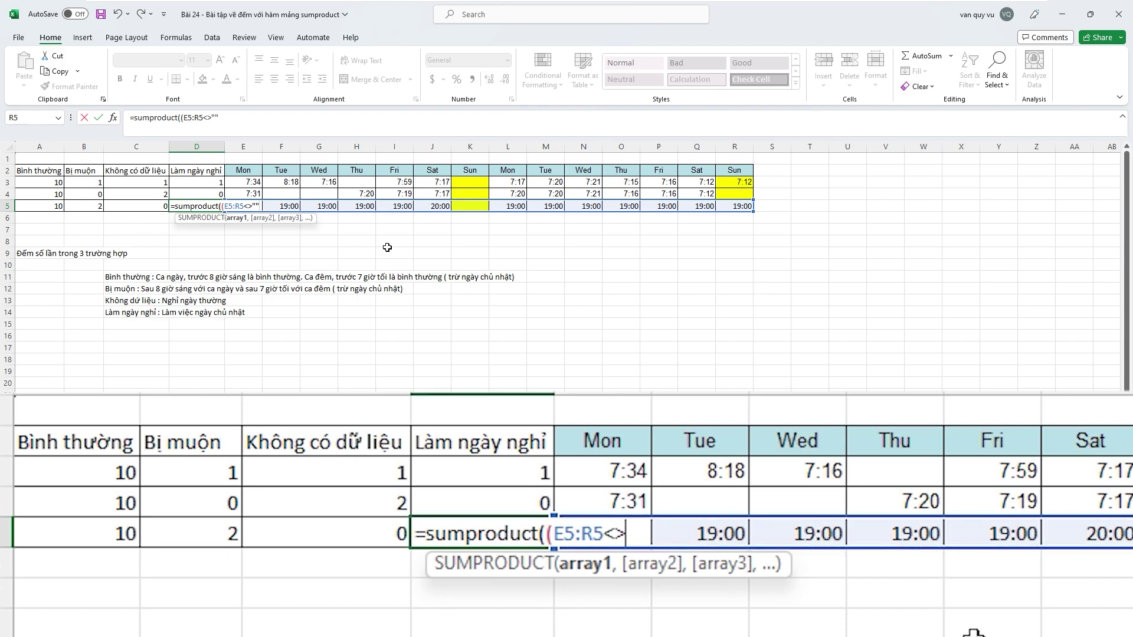
{"action": "type", "text": ")*(E2:K2"}
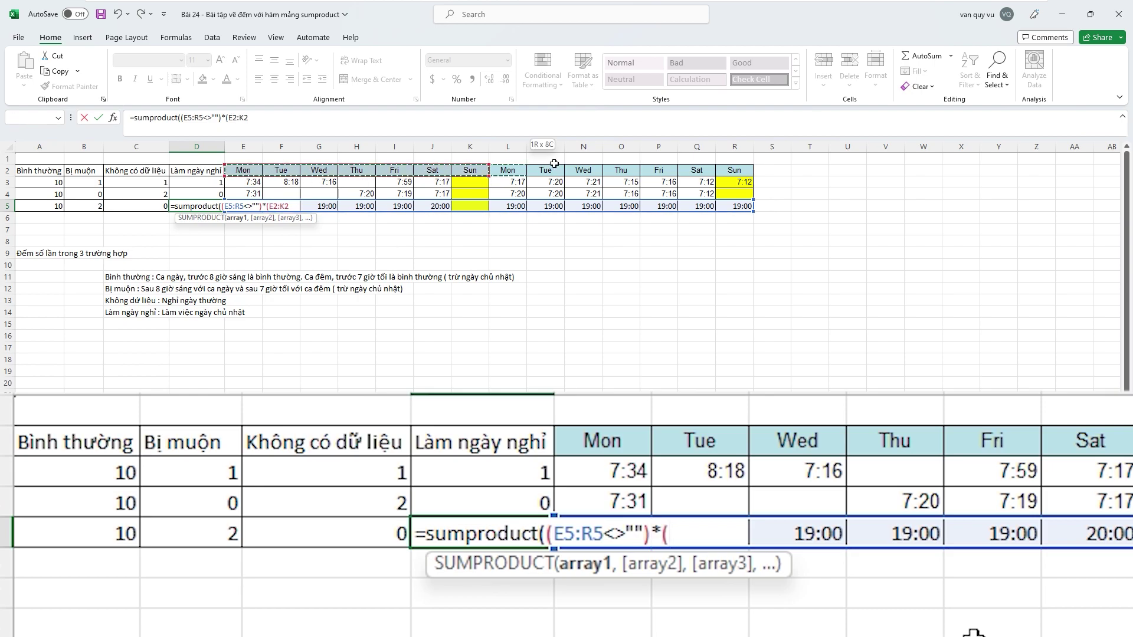
{"action": "left_click_drag", "start_coordinate": [243, 171], "coordinate": [728, 170]}
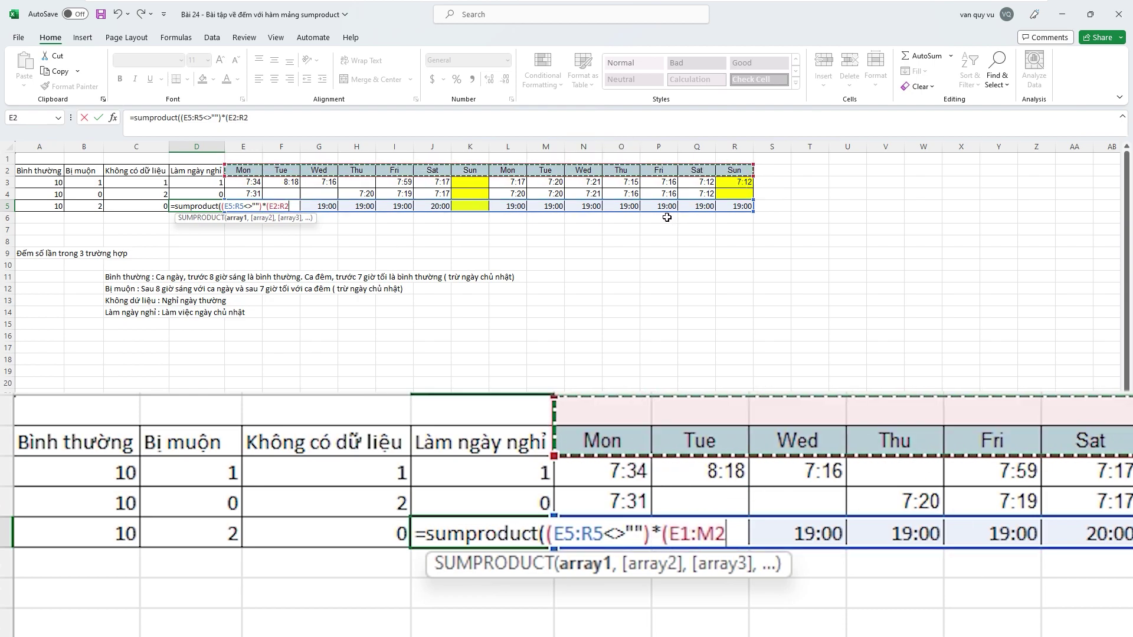
{"action": "key", "text": "F4"}
{"action": "type", "text": "$R$2=\"S"}
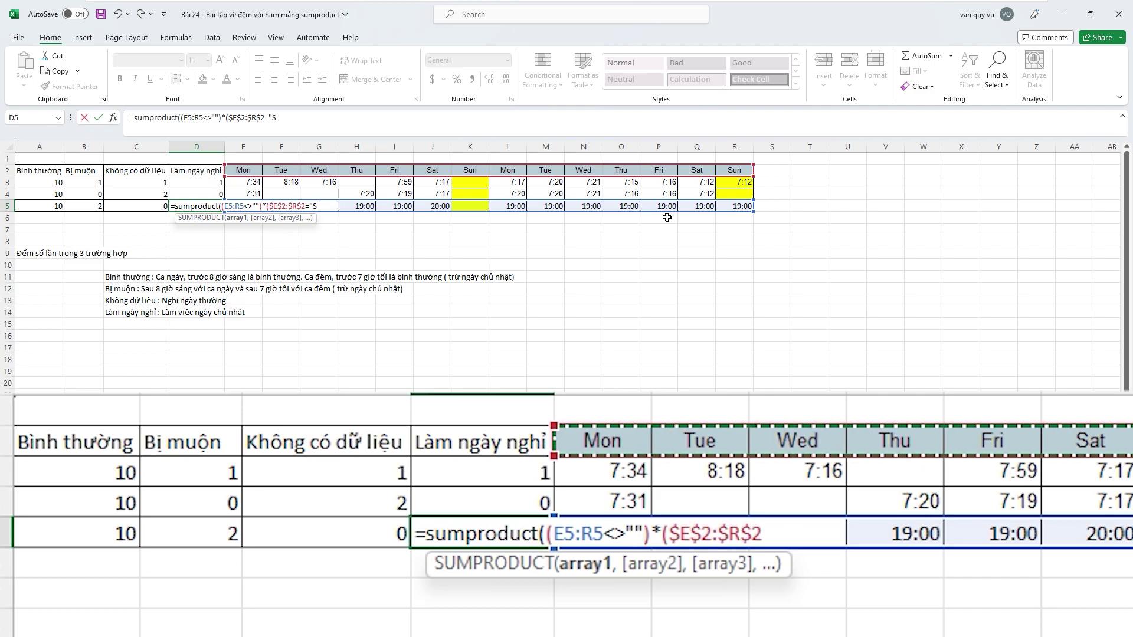
{"action": "type", "text": "un\""}
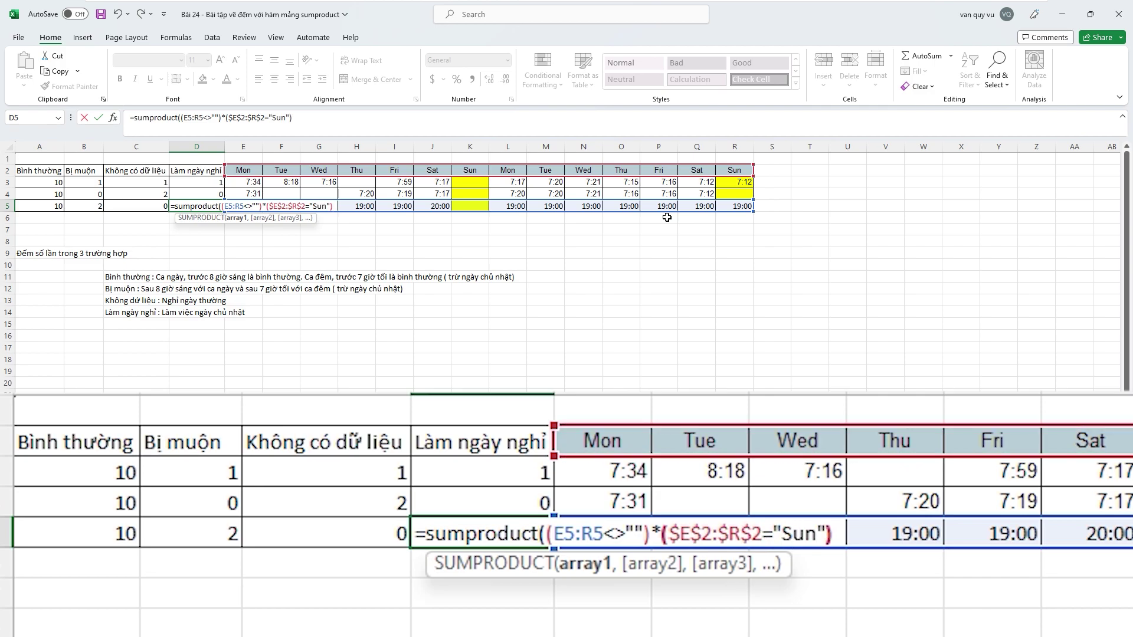
{"action": "type", "text": ")"}
{"action": "key", "text": "Return"}
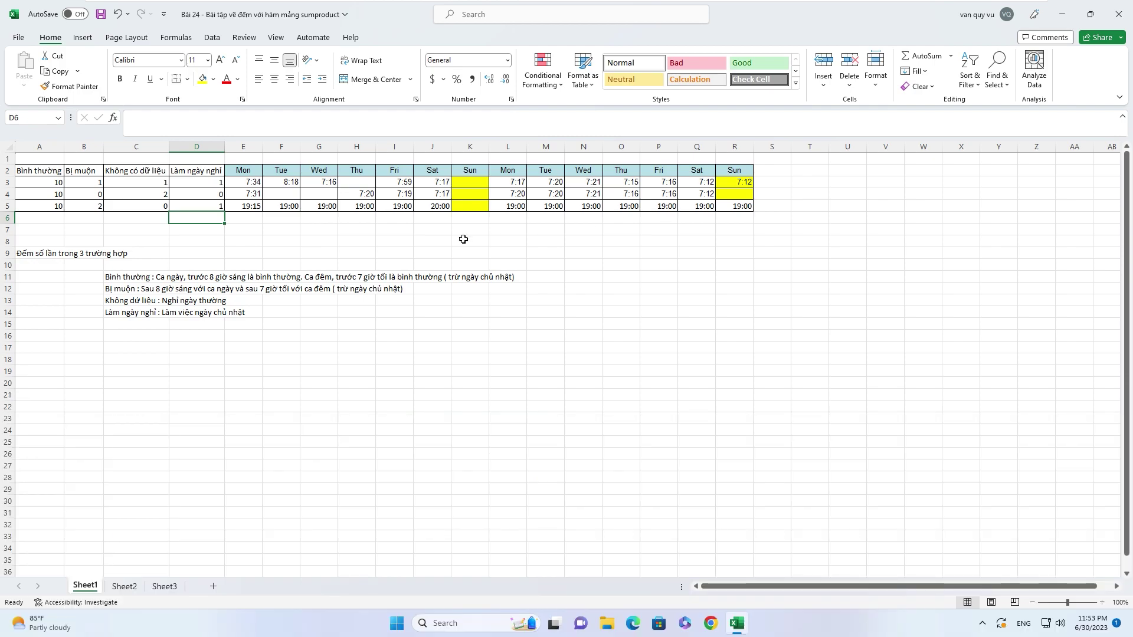
{"action": "key", "text": "Up"}
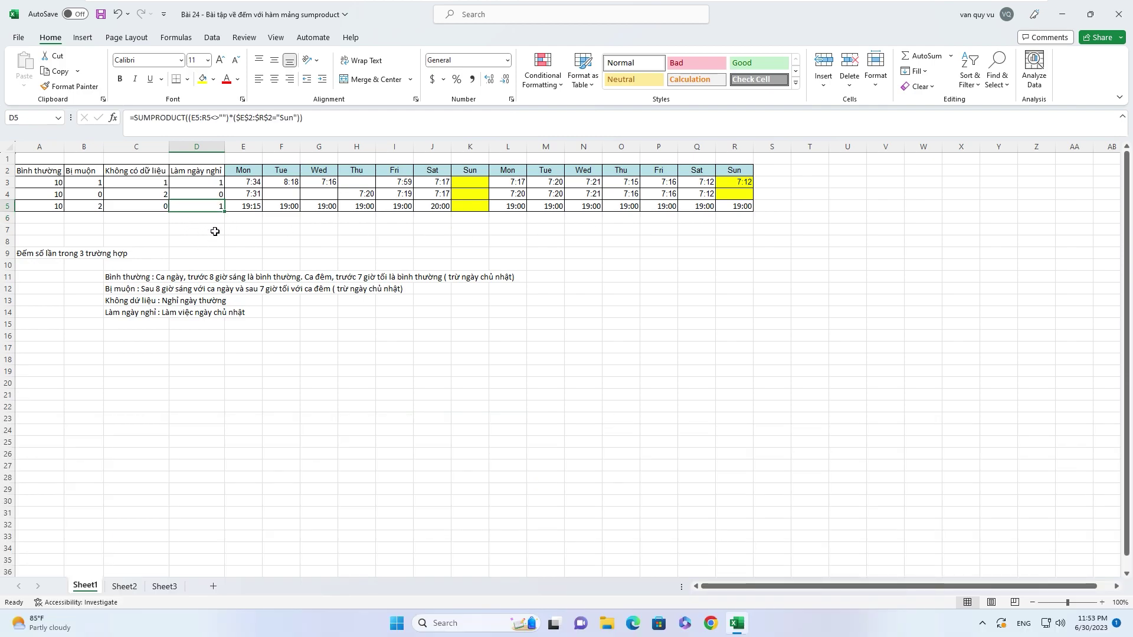
{"action": "left_click", "coordinate": [215, 231]}
{"action": "left_click", "coordinate": [25, 230]}
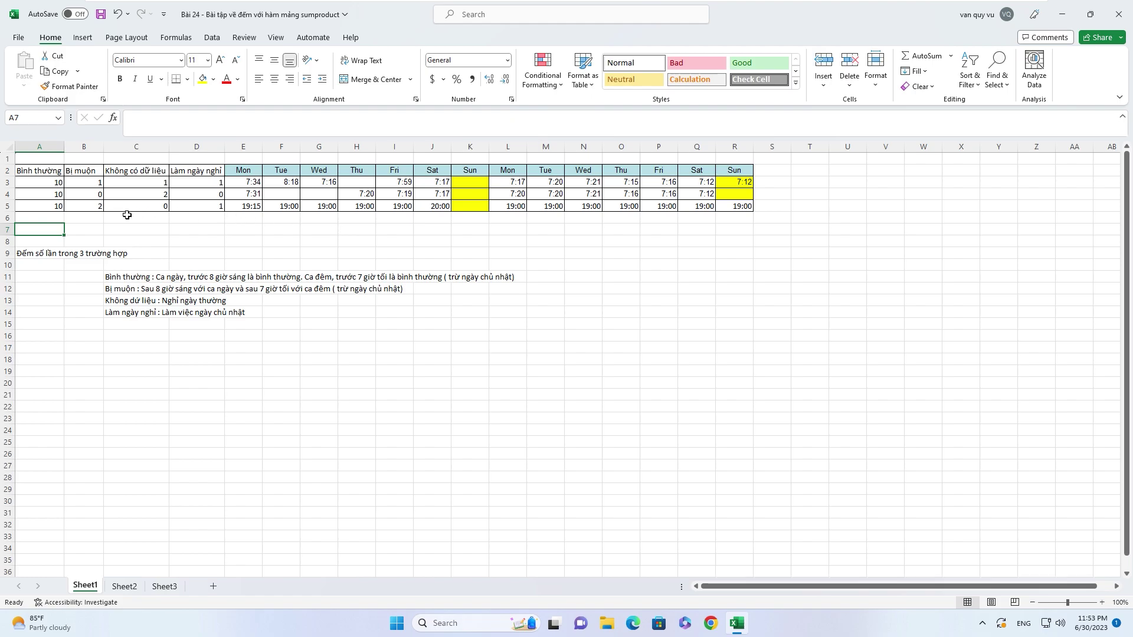
{"action": "left_click", "coordinate": [44, 208]}
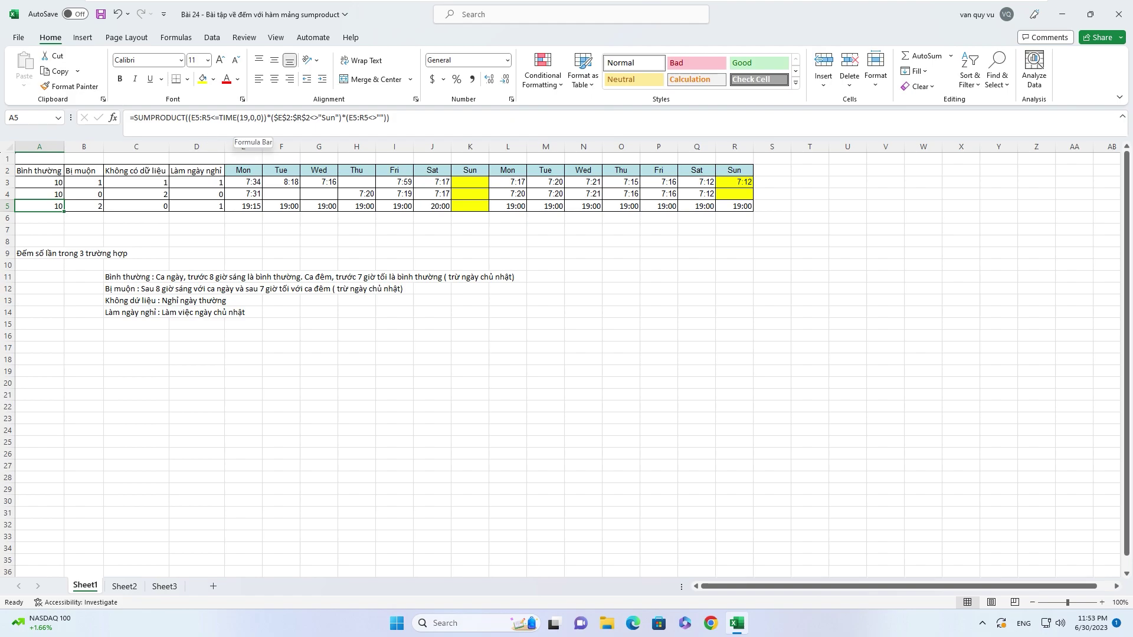
{"action": "left_click", "coordinate": [209, 232]}
{"action": "left_click", "coordinate": [95, 229]}
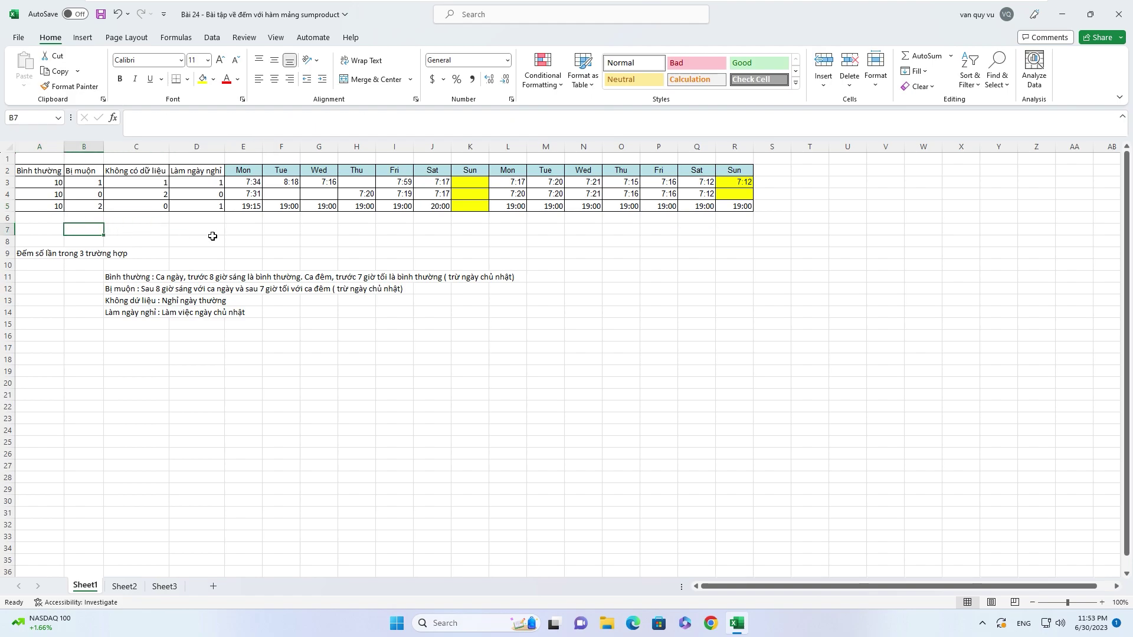
{"action": "left_click", "coordinate": [138, 232]}
{"action": "left_click", "coordinate": [198, 240]}
{"action": "left_click", "coordinate": [252, 242]}
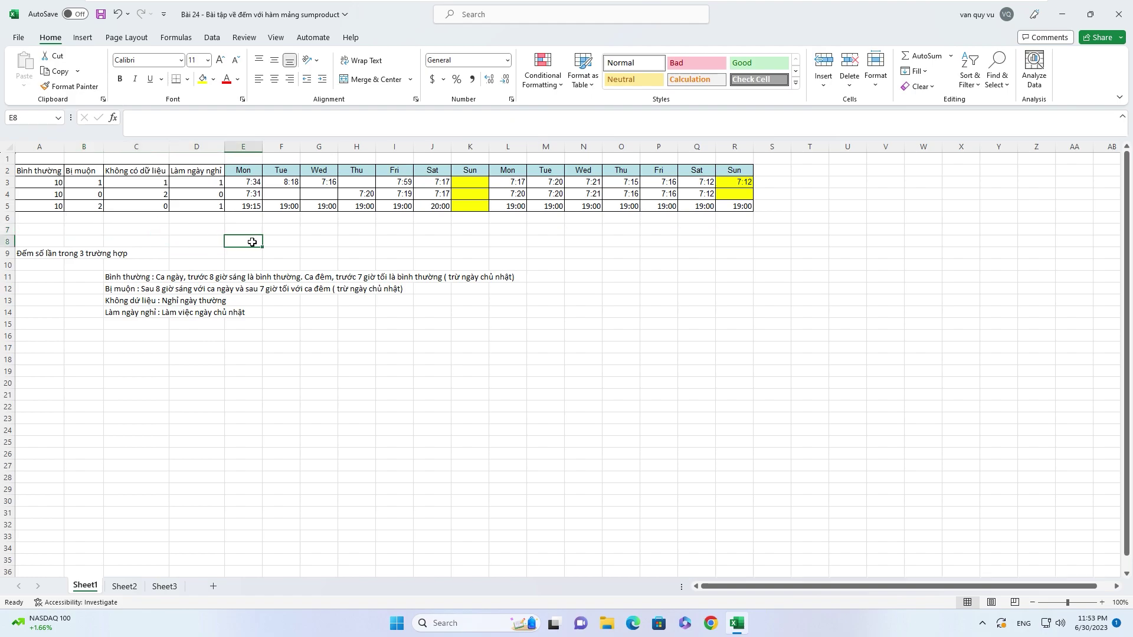